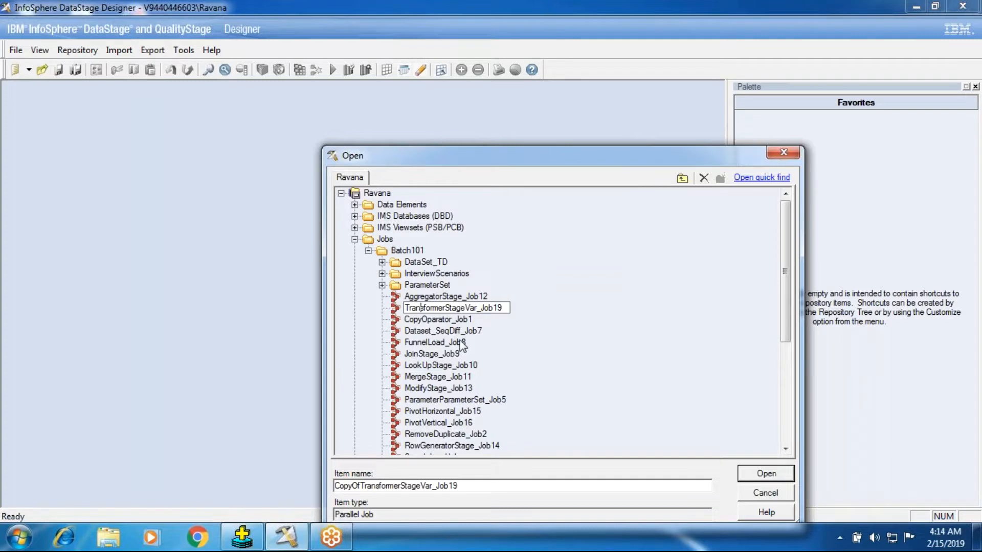
Rename the copied transformer job as TransformerStageVarUniqueDupliScenario_Job19 and open it.
key("Right")
key("Right")
key("Right")
type("UniqueDupli")
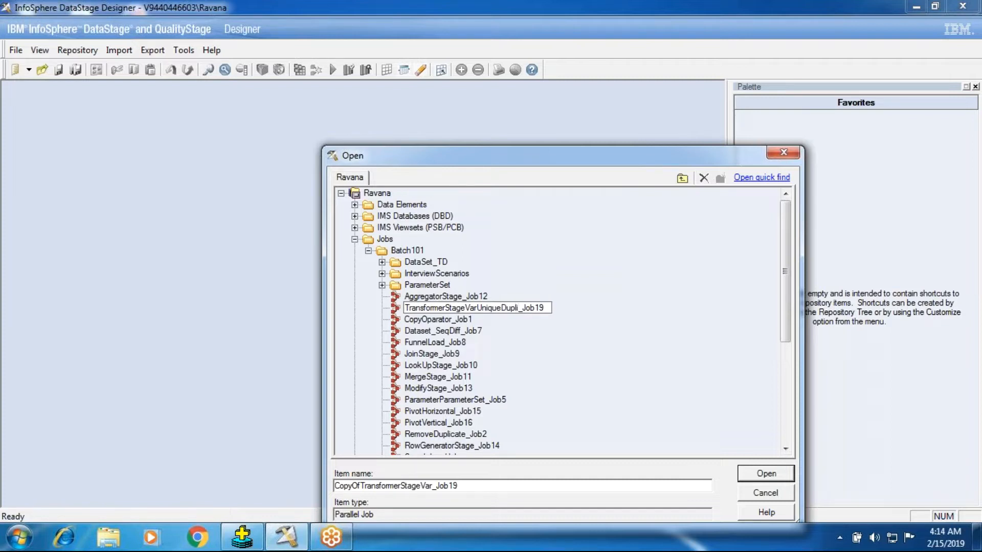
type("Scenario")
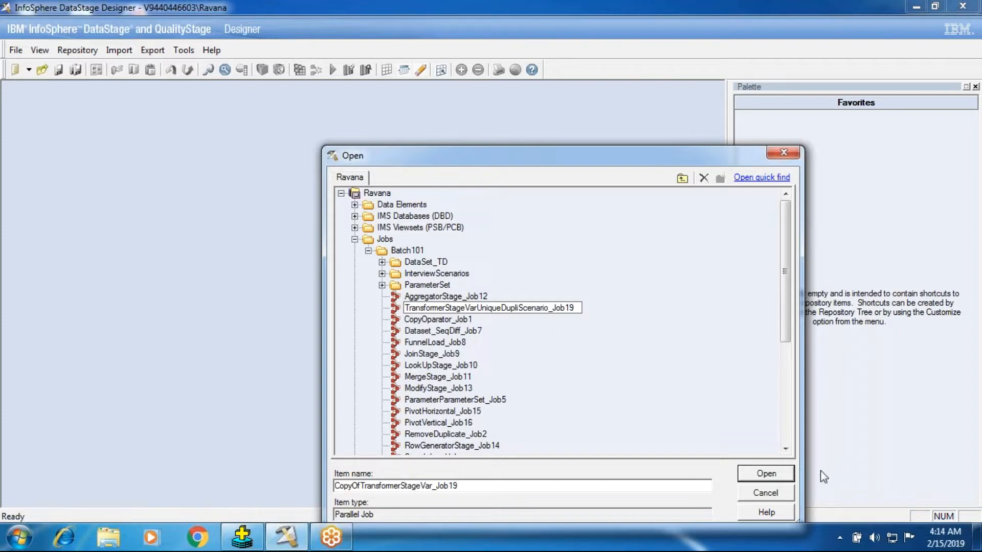
key("Escape")
key("Return")
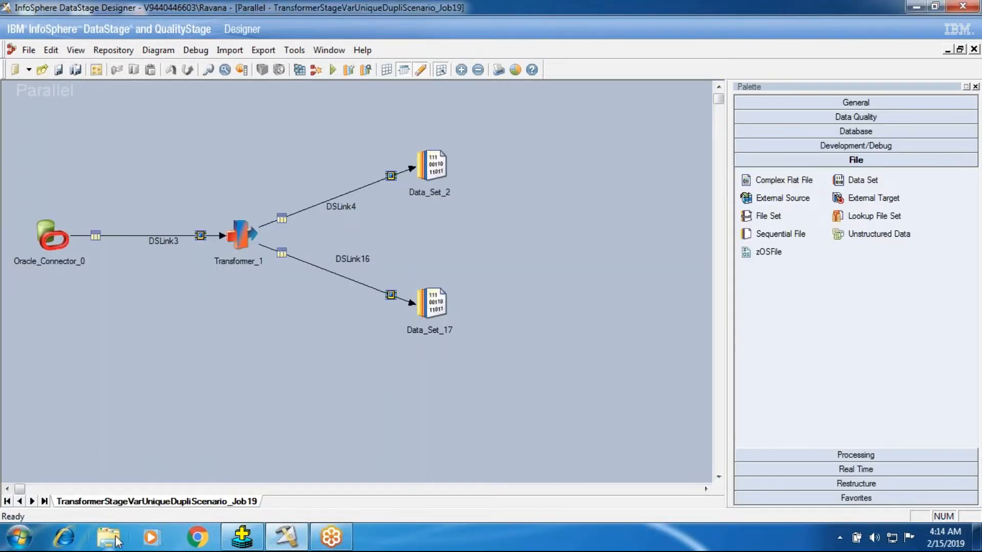
Open the Transformer_1 stage, widen the stage variables table and clear the derivation of SvDname.
double_click(242, 229)
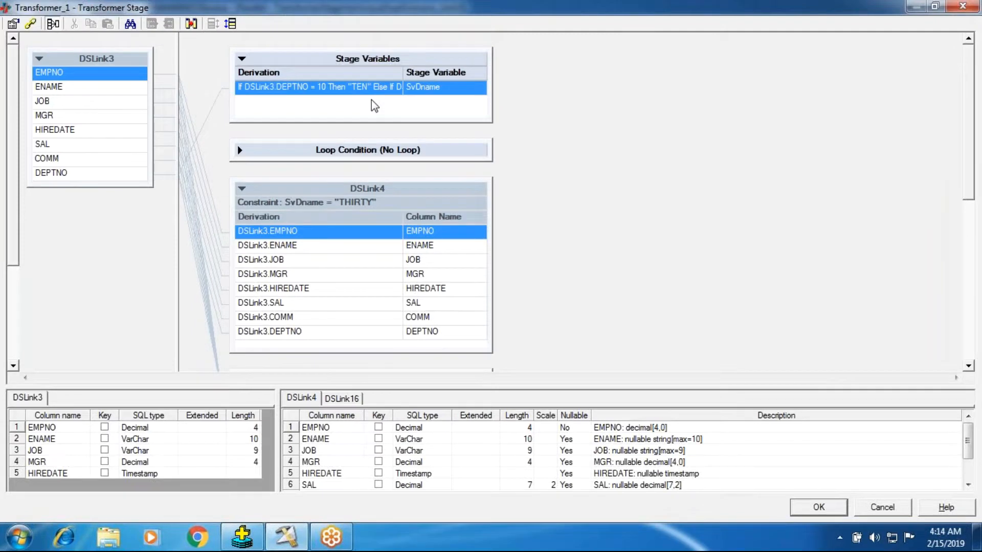
left_click_drag(490, 88, 646, 101)
double_click(445, 97)
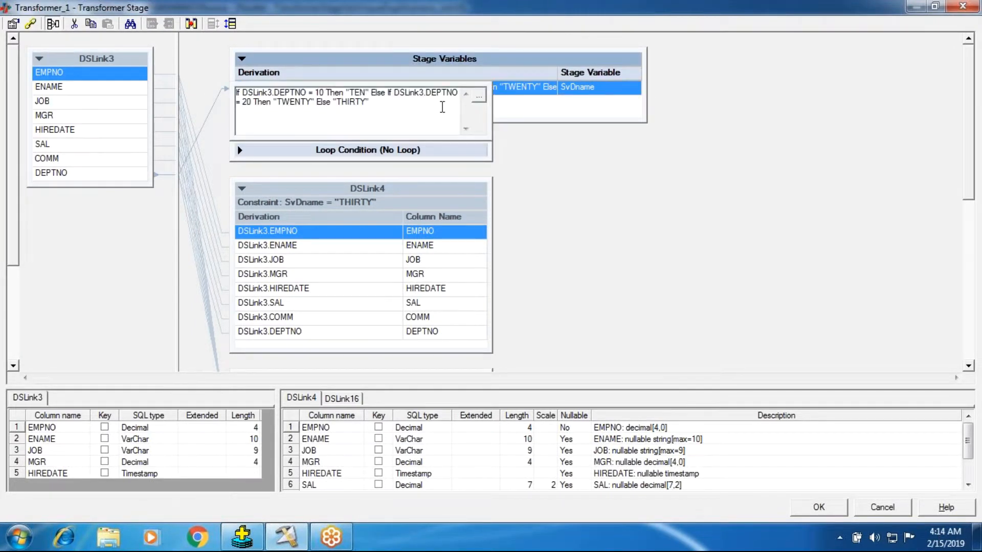
left_click_drag(442, 107, 101, 28)
key("BackSpace")
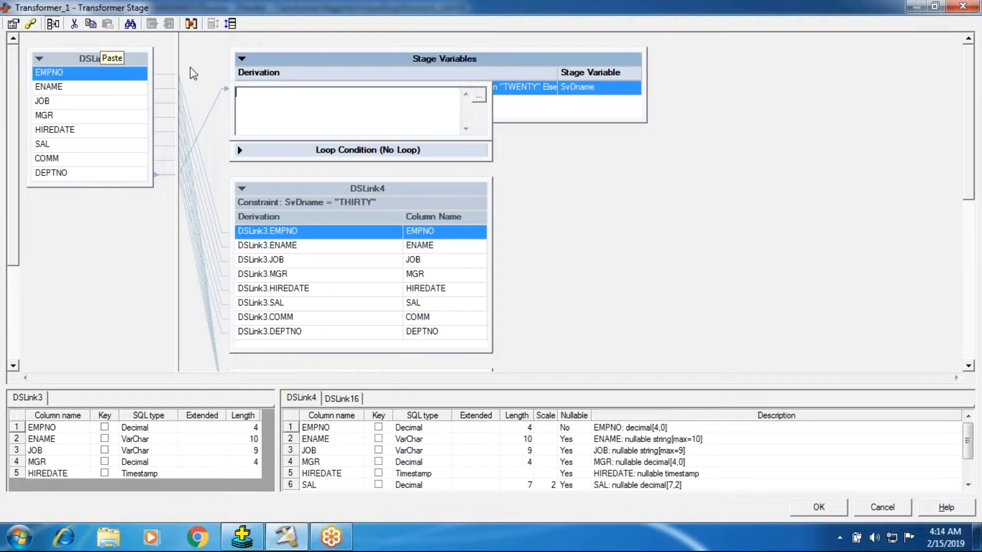
left_click(522, 103)
Rename the stage variable SvDname as SvDeptno in the stage variable properties.
right_click(369, 95)
left_click(370, 97)
left_click(318, 221)
key("BackSpace")
key("BackSpace")
key("BackSpace")
key("BackSpace")
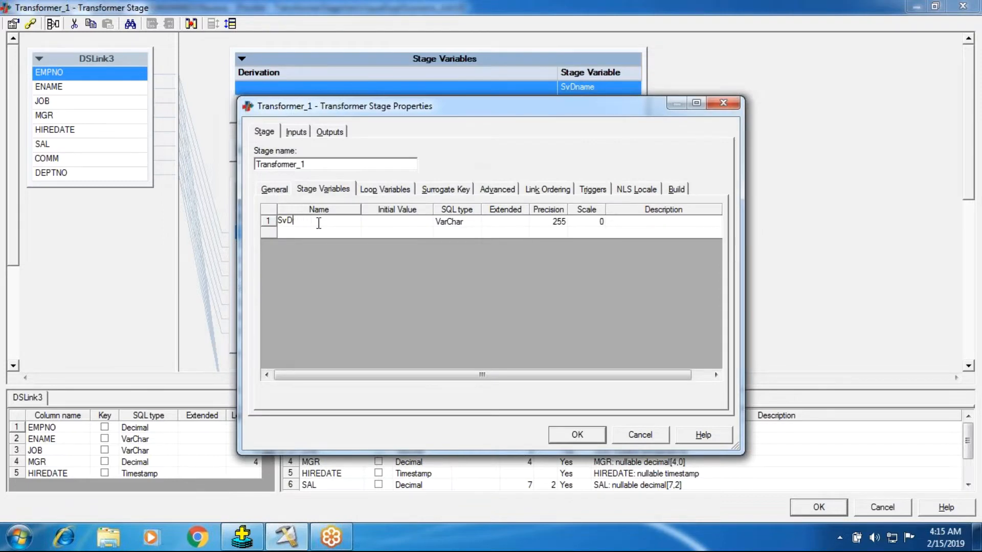
type("eptno")
Add a second stage variable named SvCompareDefine.
left_click(311, 232)
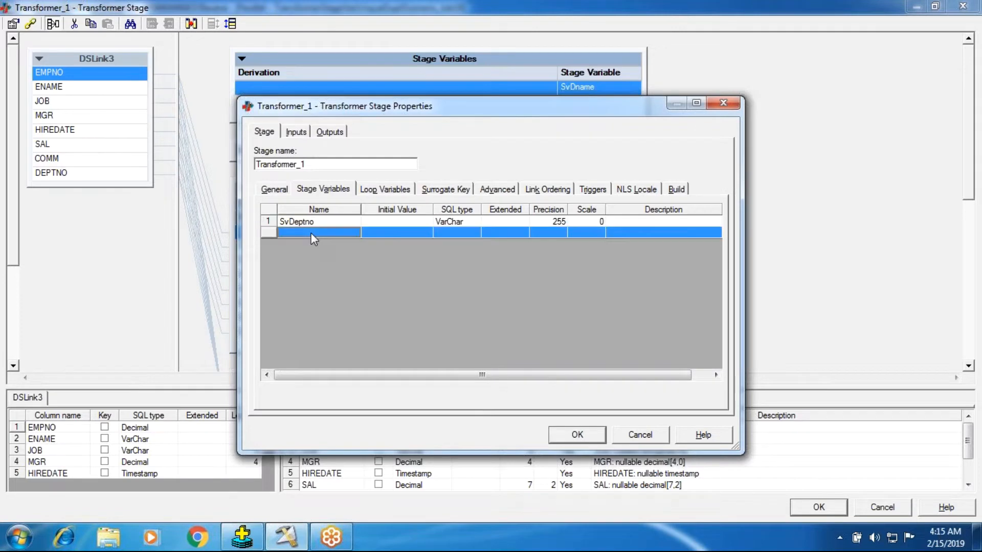
left_click(311, 233)
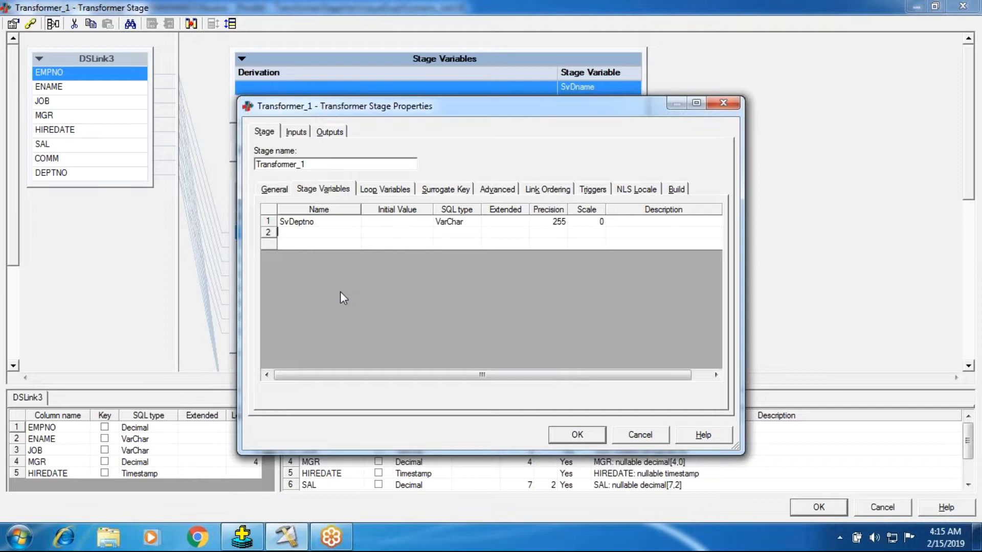
type("SvCompare")
key("Return")
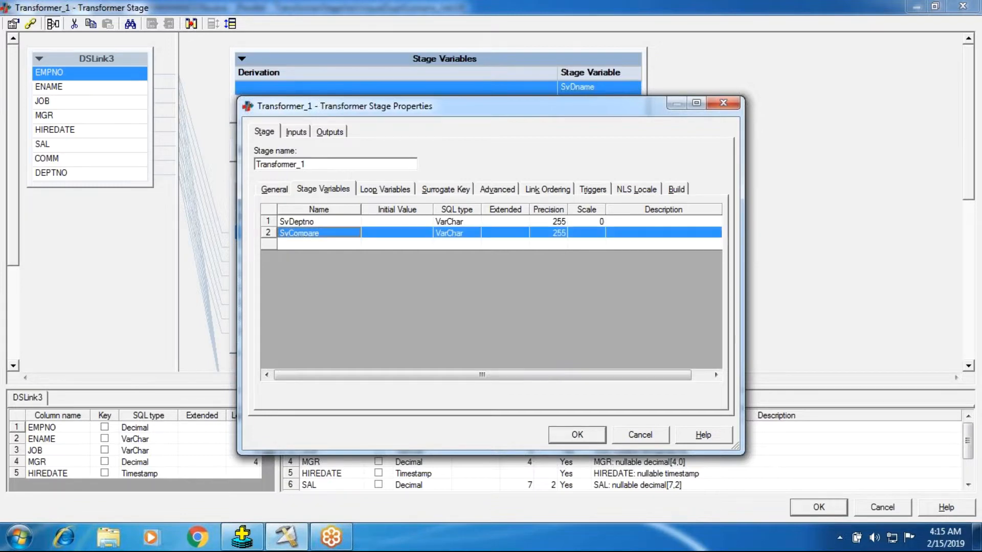
left_click(326, 247)
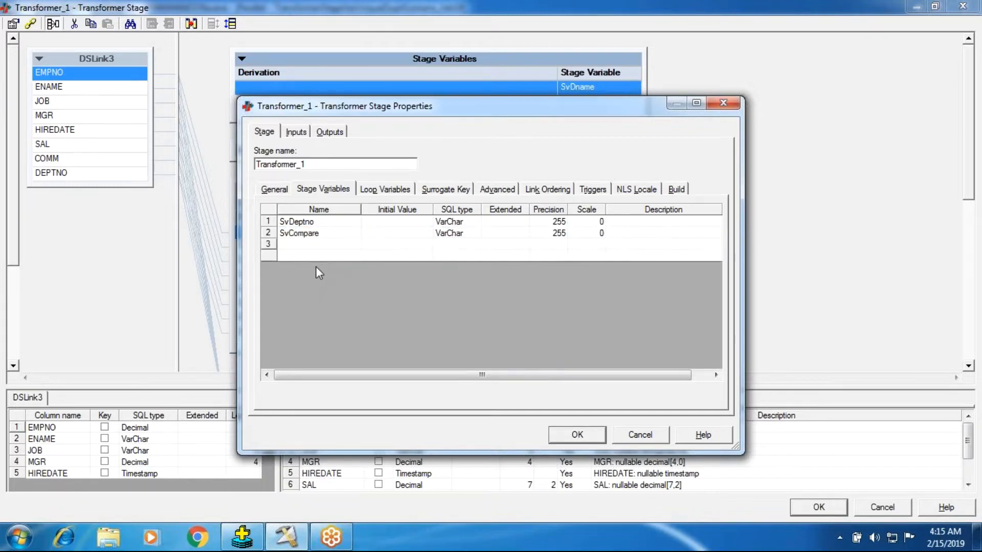
left_click(333, 235)
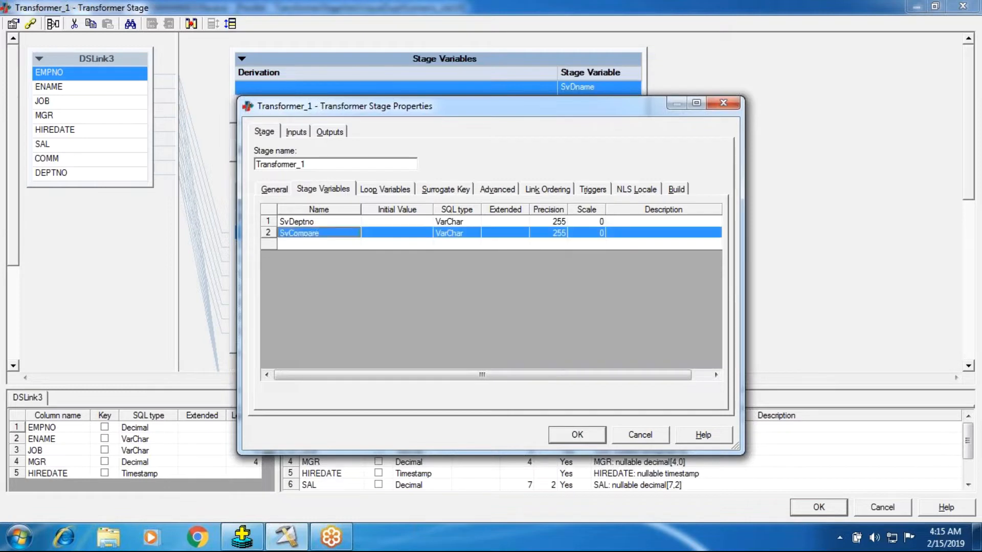
type("Define")
Add a third stage variable named SvDeptnoSvDe and accept the stage properties.
left_click(313, 255)
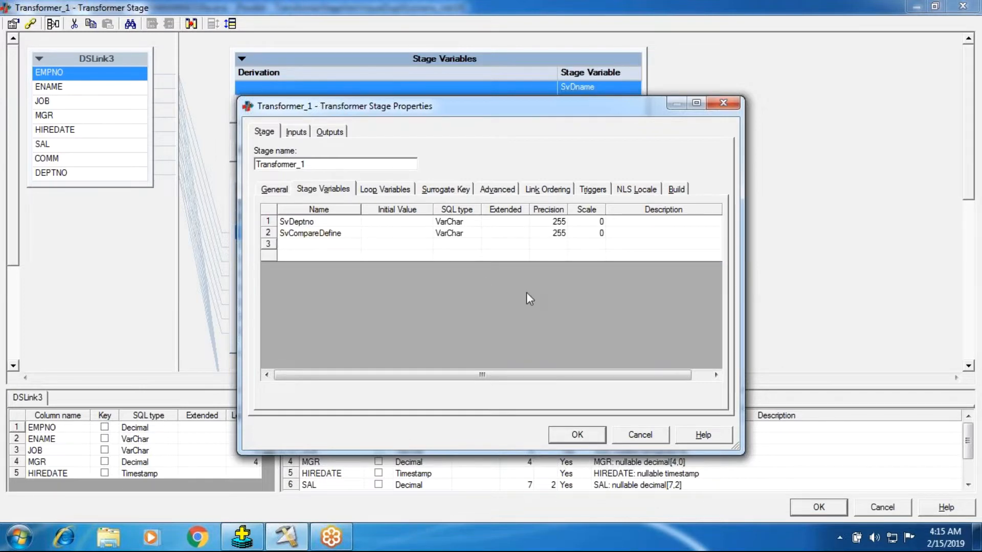
type("S")
type("v")
type("Deptno")
type("S")
type("v")
type("DS")
key("BackSpace")
type("e")
left_click(593, 437)
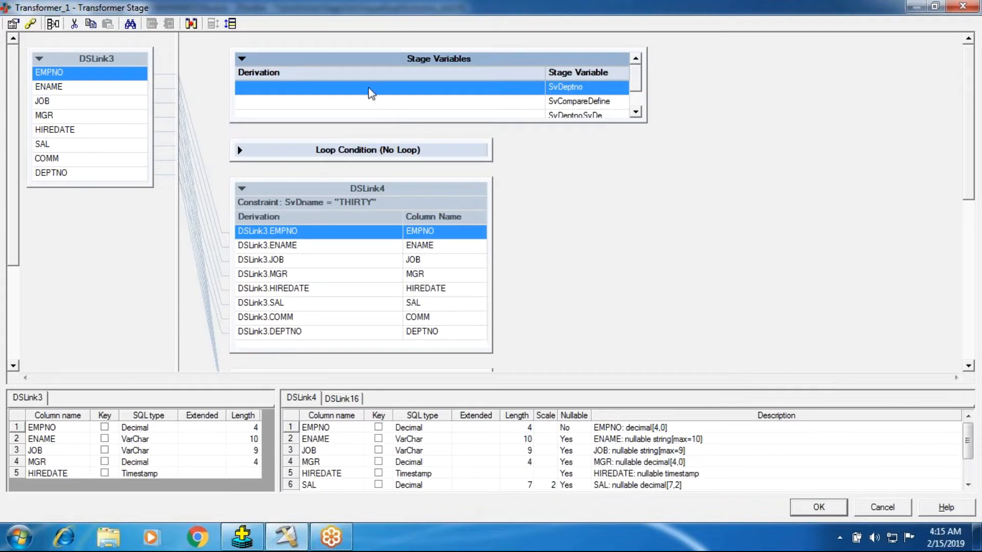
Set the derivation of SvDeptno to the input column DSLink3.DEPTNO.
double_click(371, 92)
right_click(371, 95)
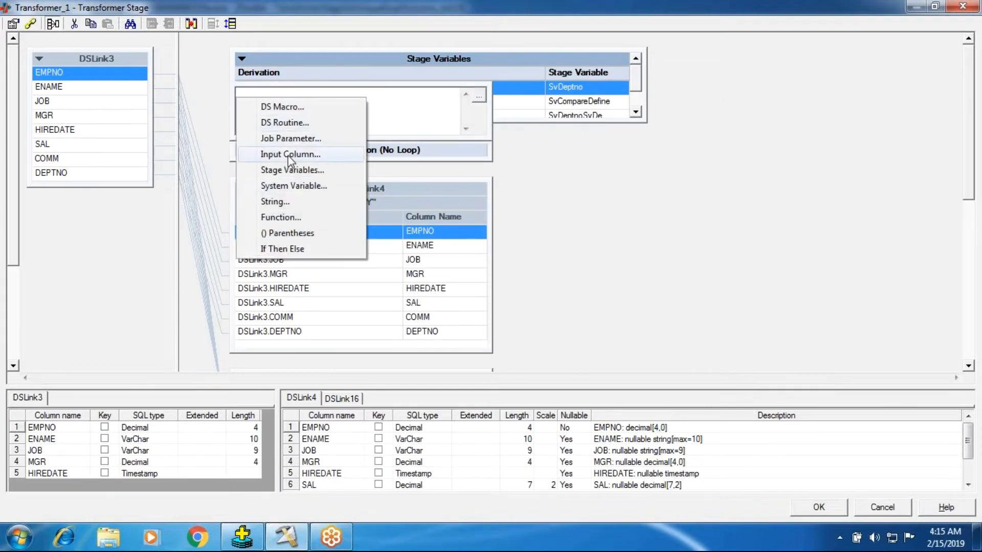
left_click(290, 153)
key("Return")
key("Return")
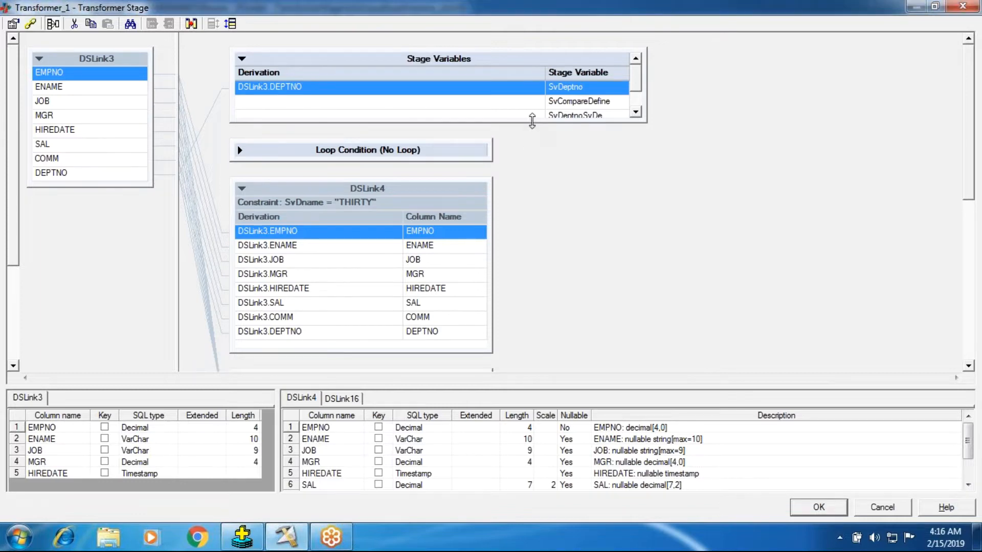
Enlarge the stage variables table and set the derivation of SvDeptnoSvDe to the stage variable SvDeptno.
left_click_drag(531, 122, 526, 157)
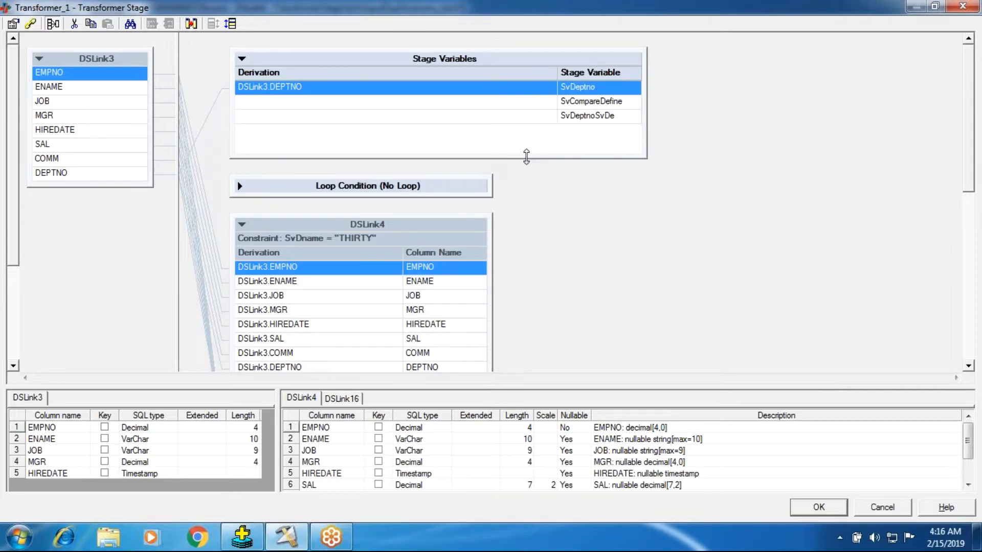
double_click(427, 119)
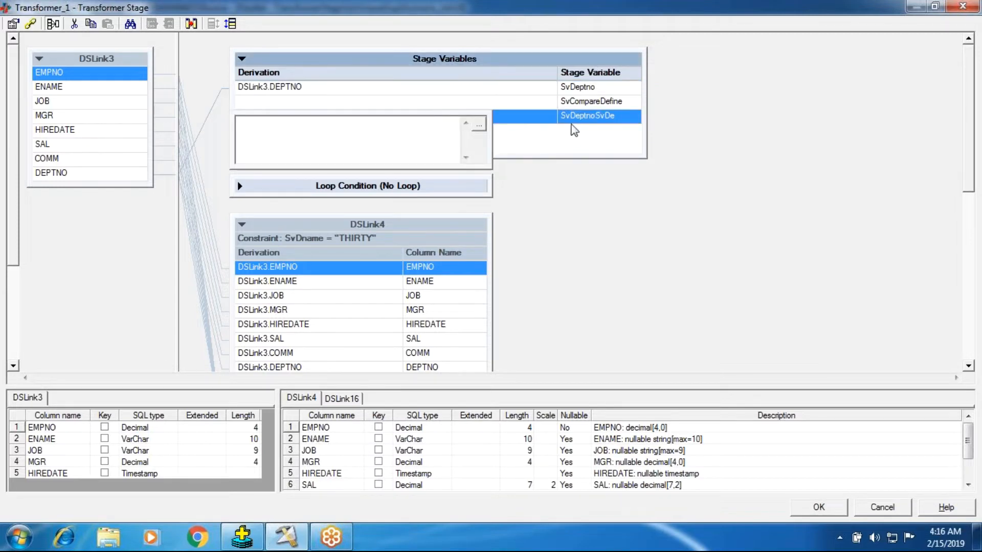
right_click(373, 136)
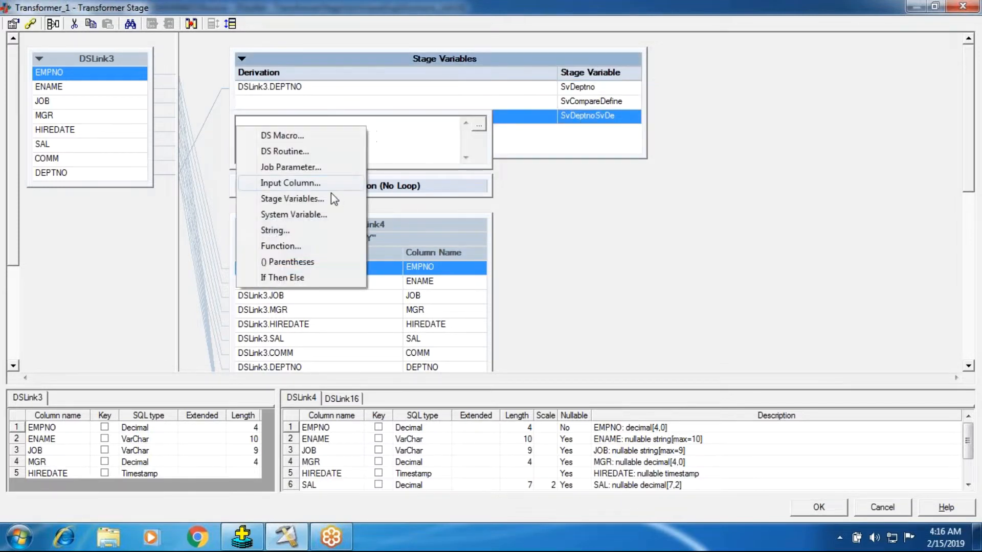
left_click(276, 203)
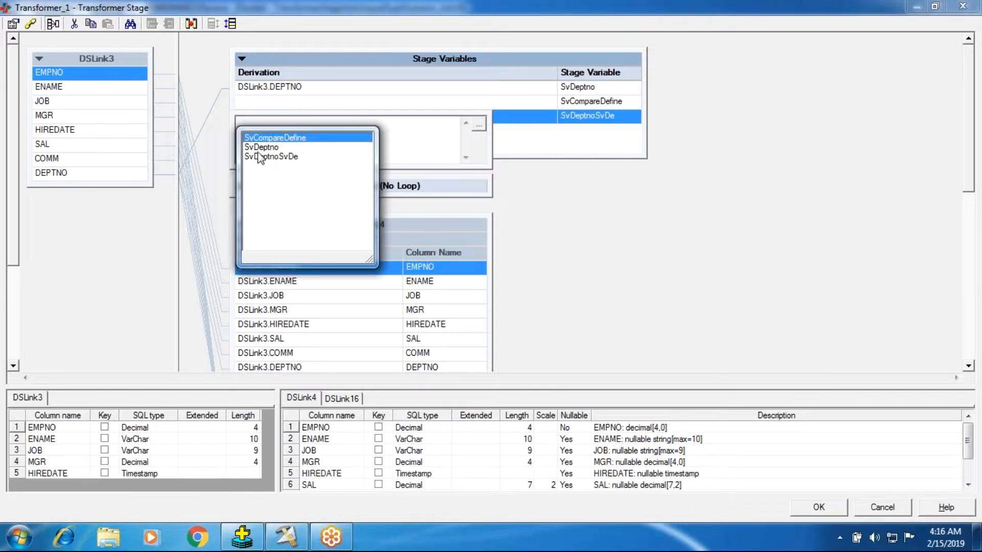
double_click(259, 156)
left_click_drag(313, 127, 82, 114)
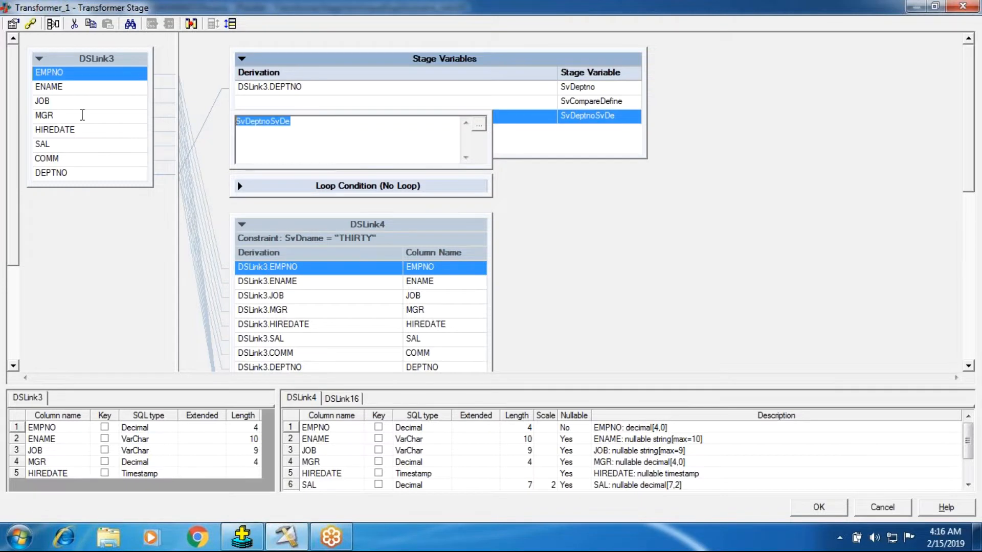
right_click(278, 136)
left_click(285, 198)
double_click(267, 148)
left_click(582, 168)
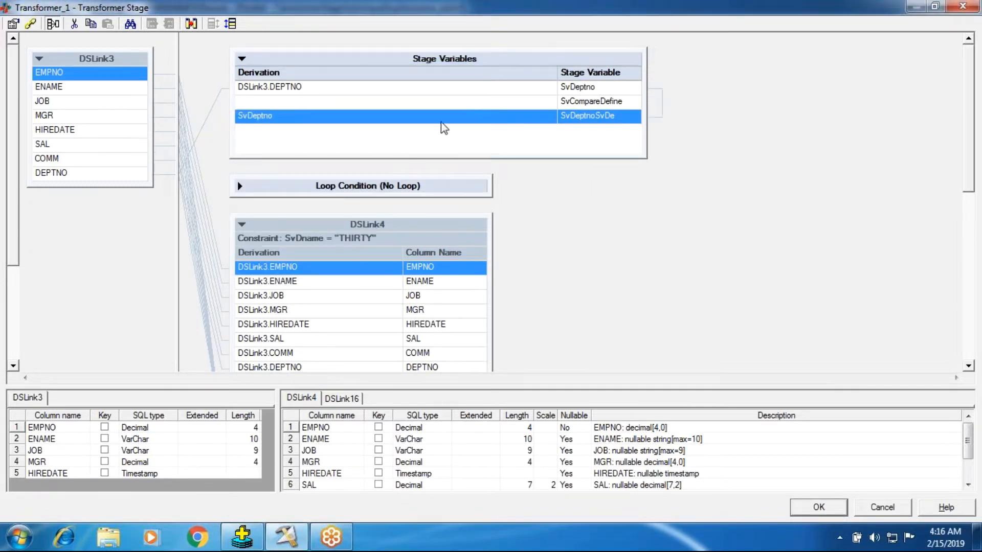
Build an If Then Else derivation for SvCompareDefine with the condition SvDeptno = SvDeptnoSvDe.
double_click(353, 105)
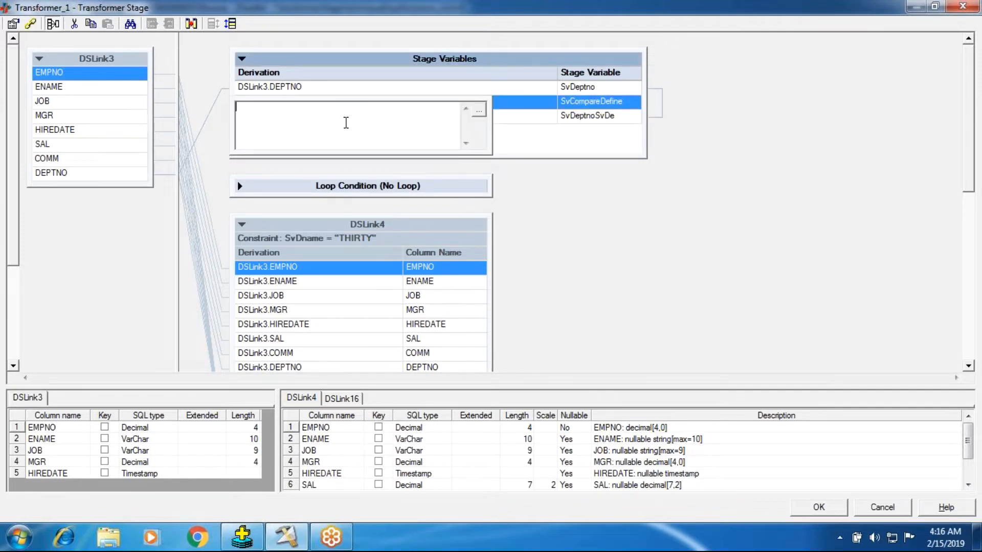
right_click(347, 122)
left_click(289, 263)
right_click(276, 127)
left_click(296, 184)
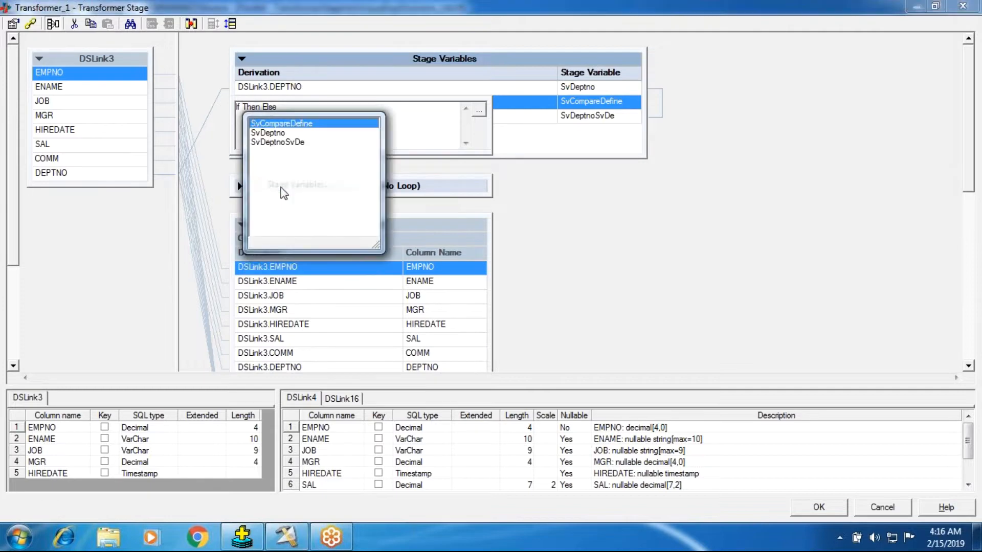
left_click(273, 134)
right_click(307, 131)
left_click(325, 122)
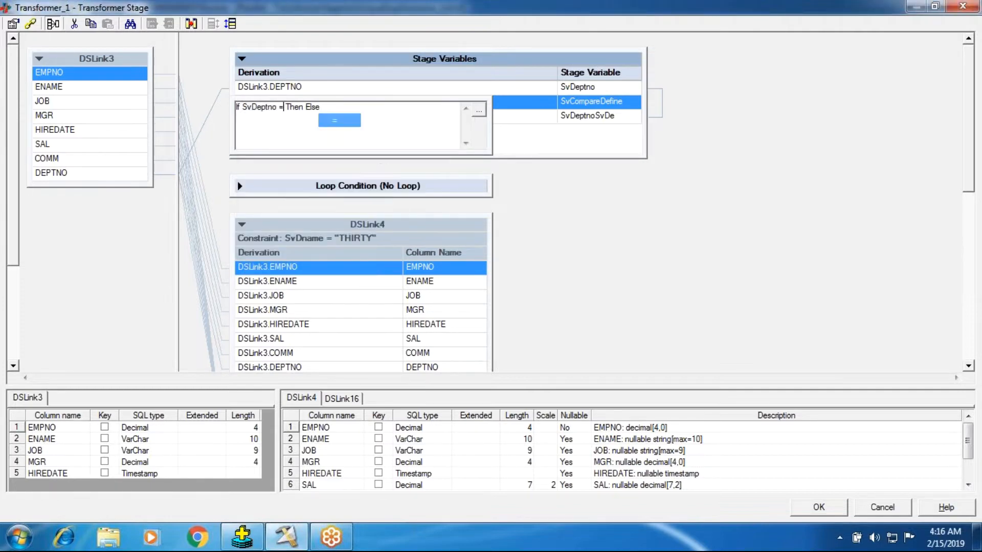
right_click(318, 140)
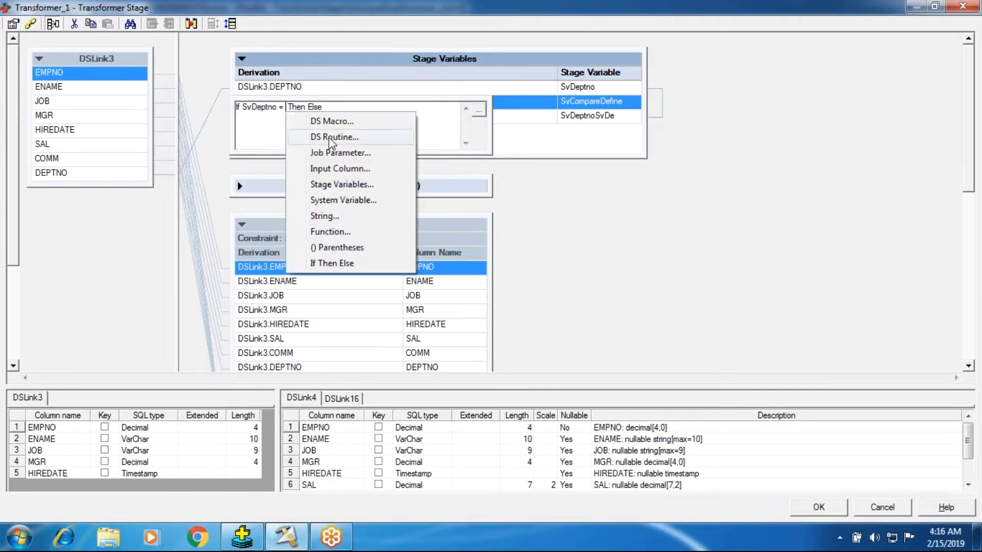
left_click(333, 188)
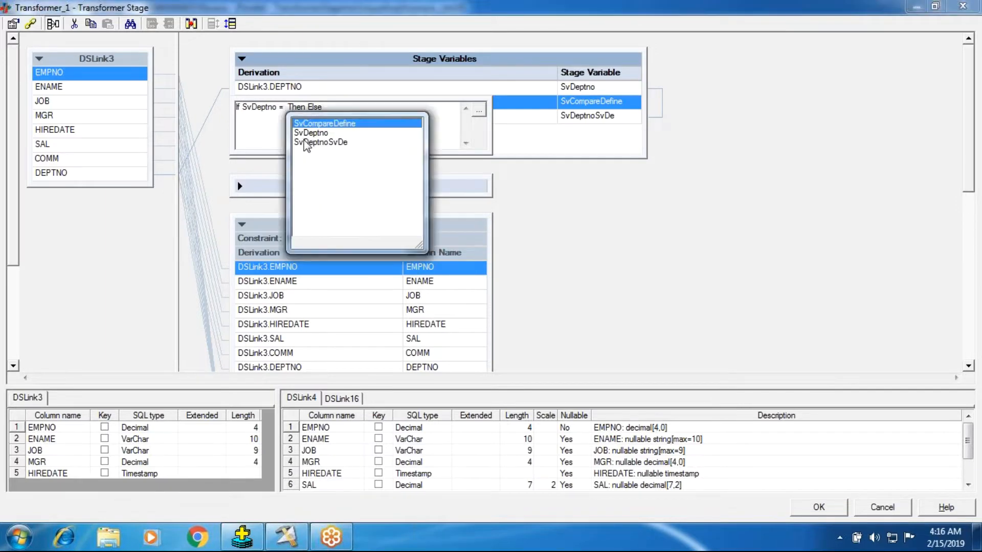
left_click(308, 143)
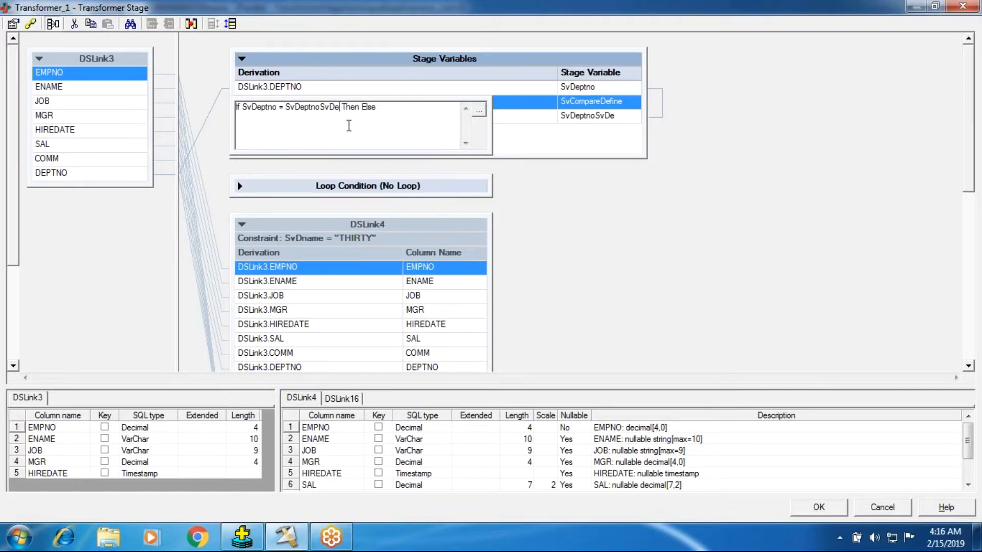
right_click(363, 144)
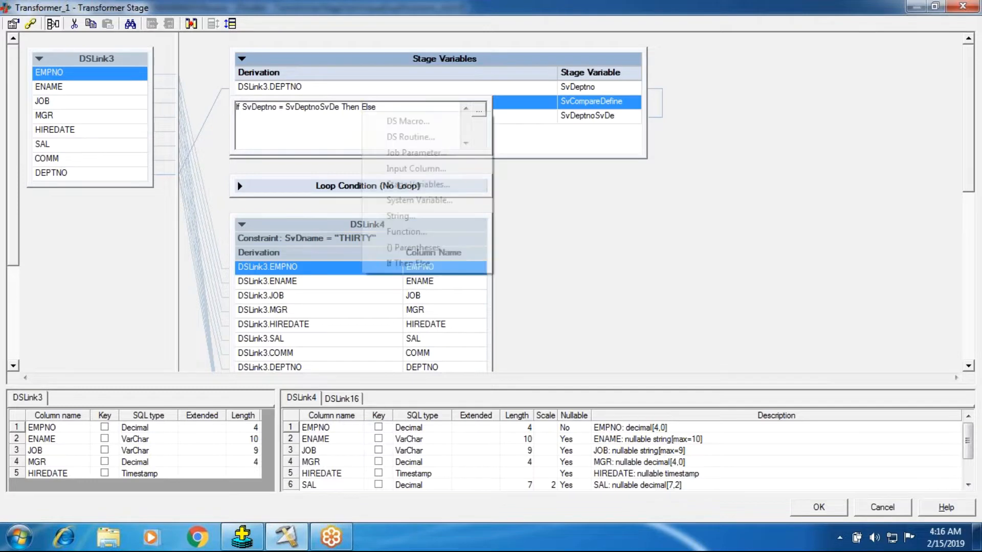
left_click(425, 201)
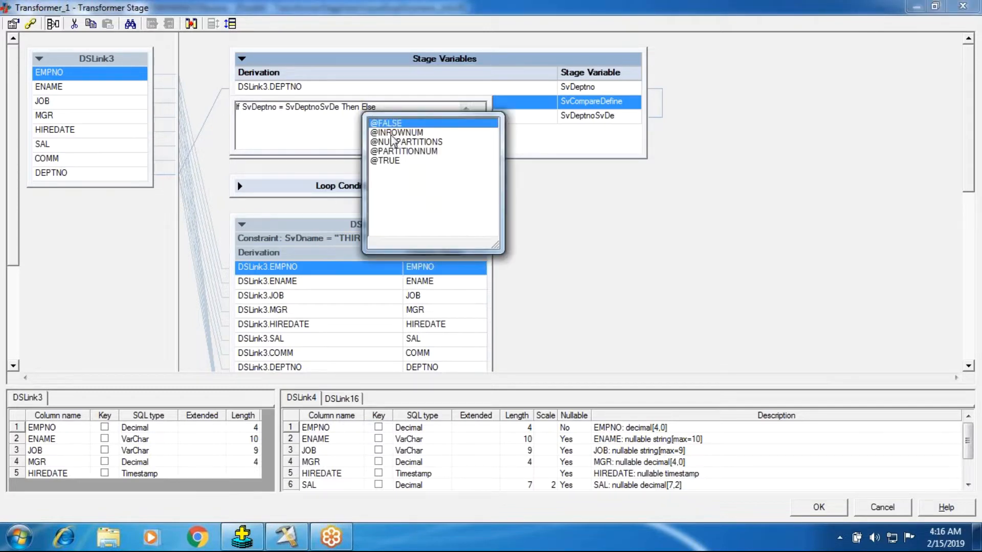
left_click(392, 164)
double_click(391, 162)
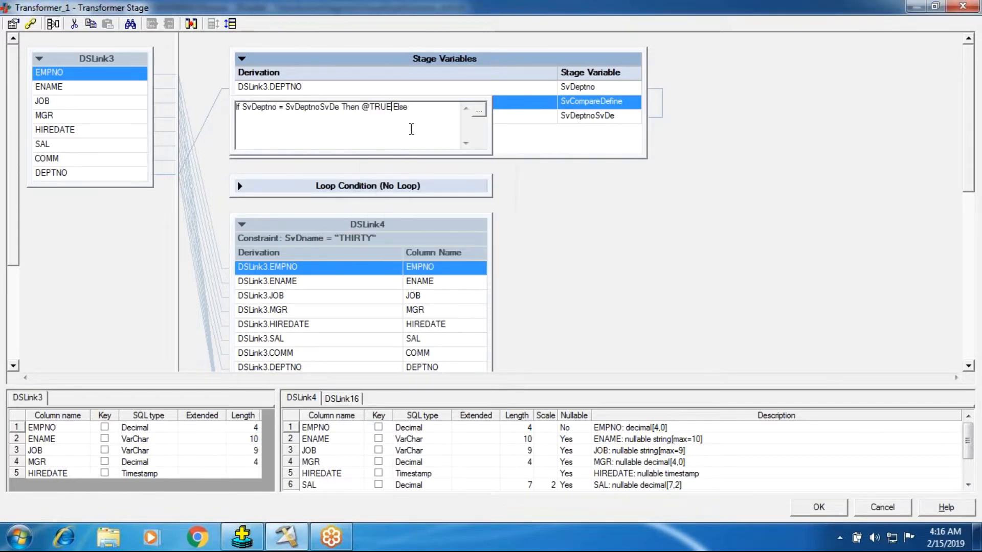
key("BackSpace")
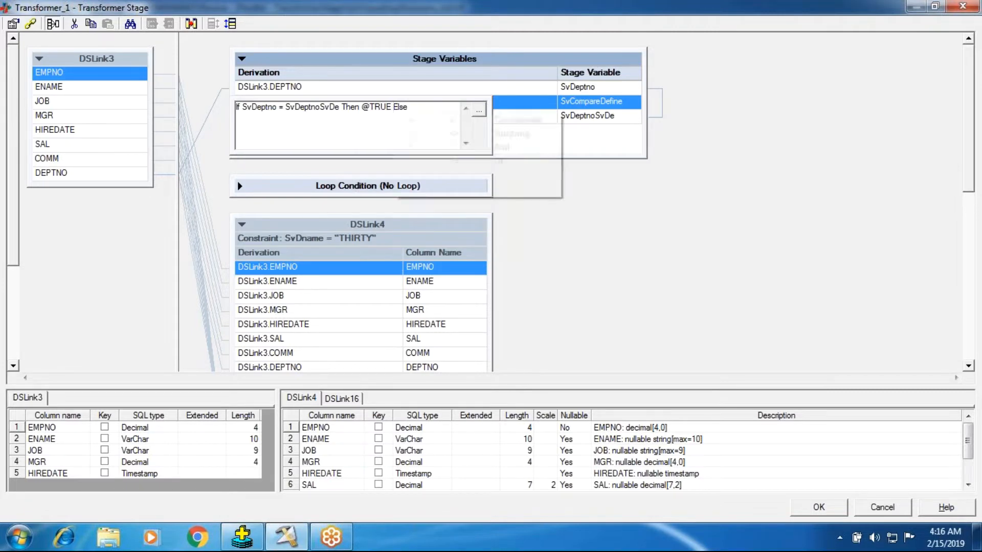
right_click(413, 112)
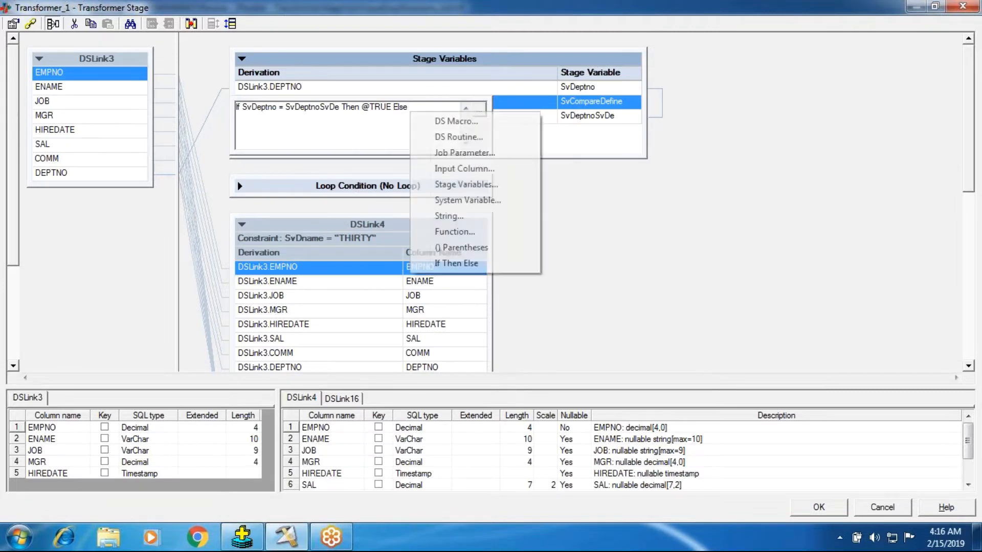
left_click(470, 182)
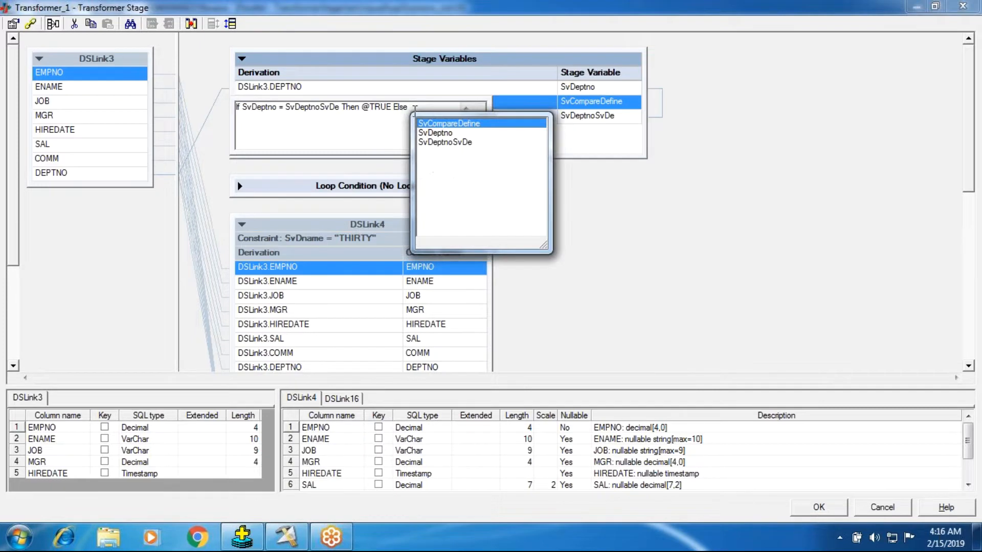
left_click(415, 111)
right_click(415, 111)
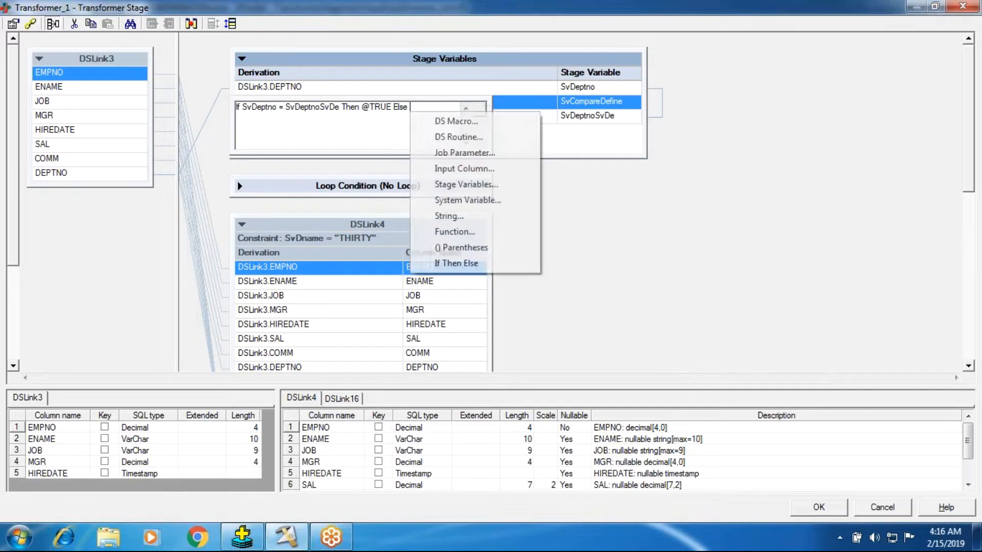
left_click(437, 201)
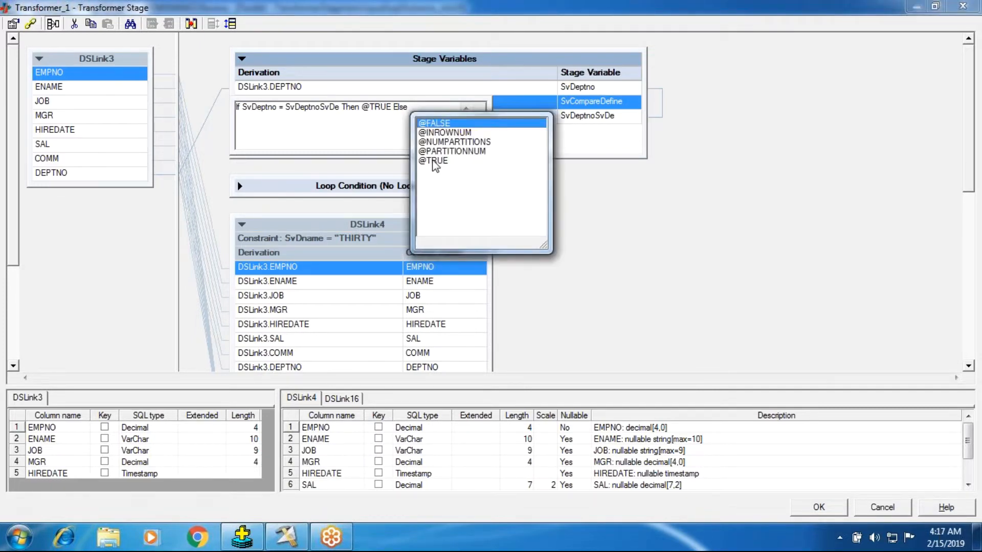
left_click(436, 160)
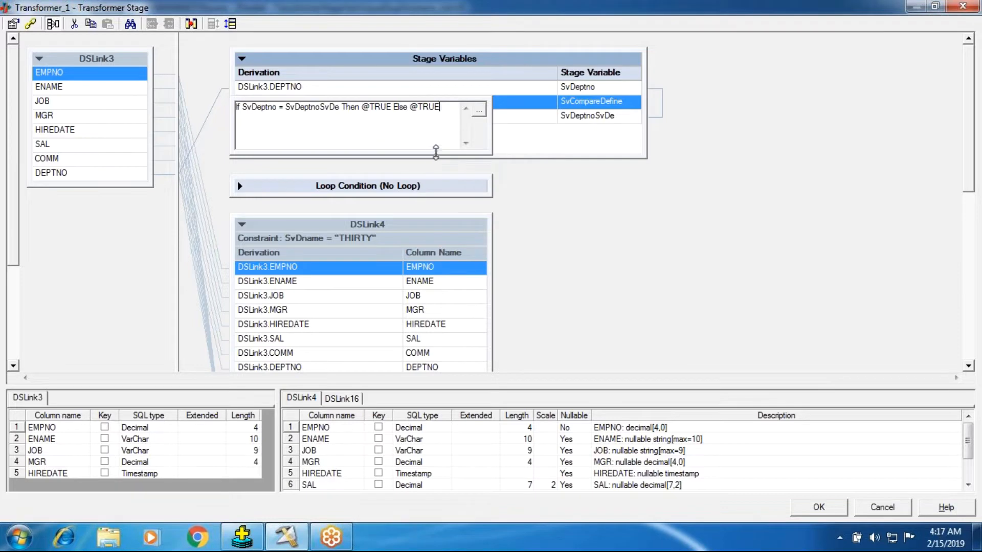
key("BackSpace")
key("BackSpace")
key("BackSpace")
key("BackSpace")
key("BackSpace")
right_click(423, 111)
left_click(443, 201)
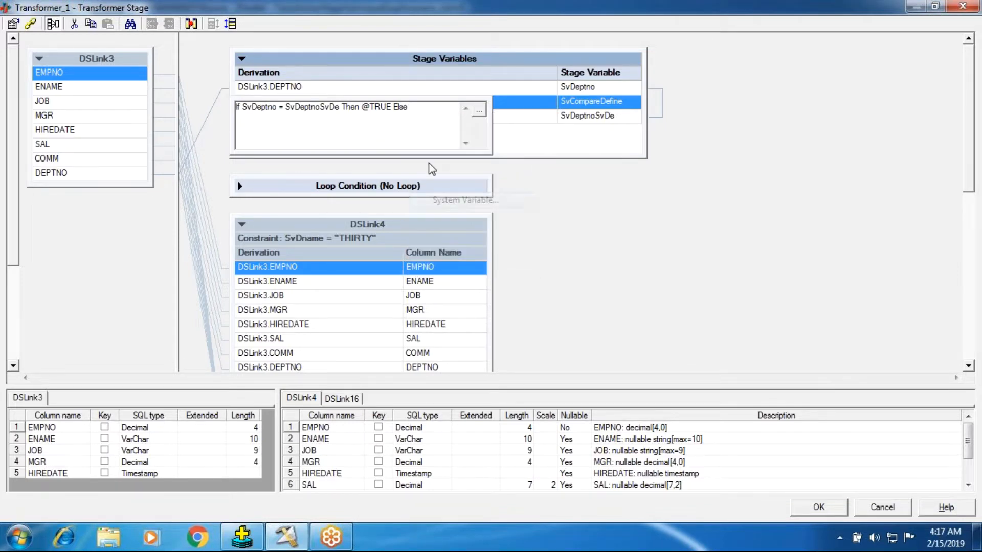
left_click(439, 124)
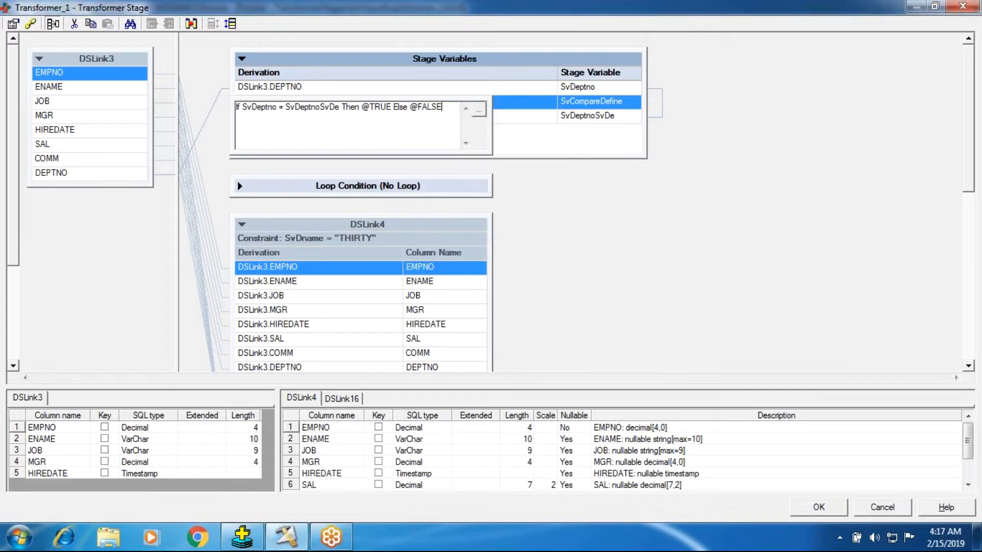
left_click(603, 201)
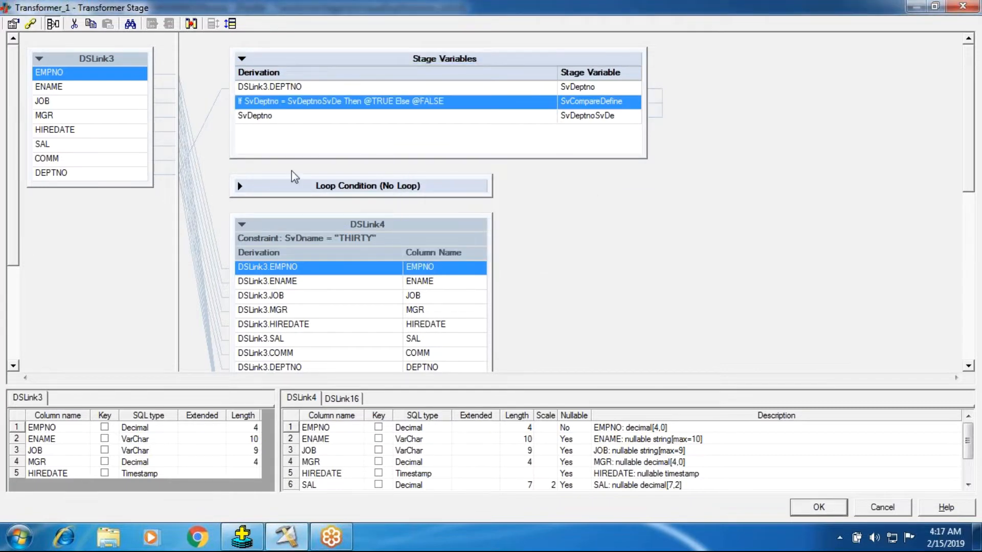
Open the Transformer stage constraints and clear the existing constraint of DSLink4.
left_click(355, 245)
double_click(354, 239)
left_click(436, 235)
left_click_drag(436, 234, 349, 234)
key("BackSpace")
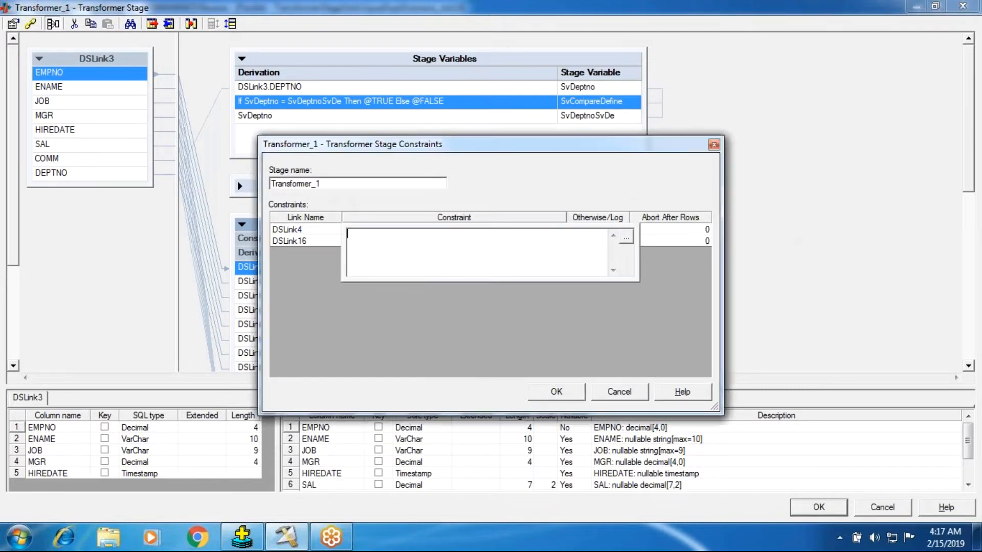
left_click(282, 238)
double_click(401, 242)
left_click_drag(432, 248, 336, 248)
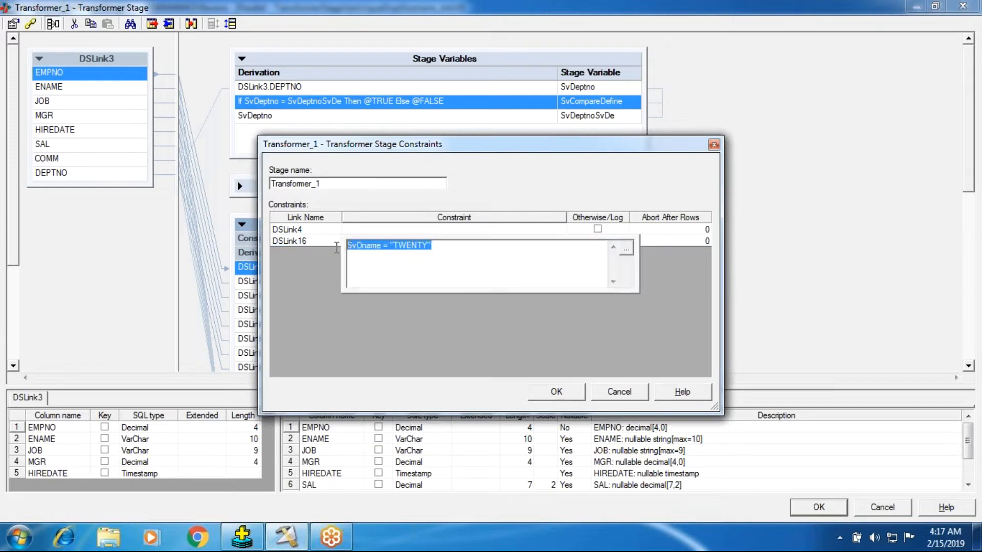
key("Return")
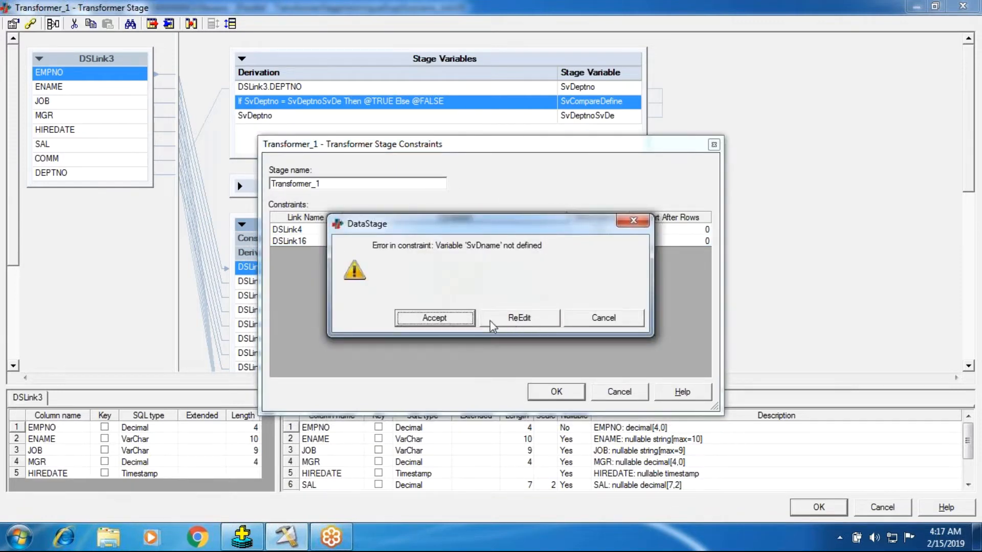
left_click(572, 323)
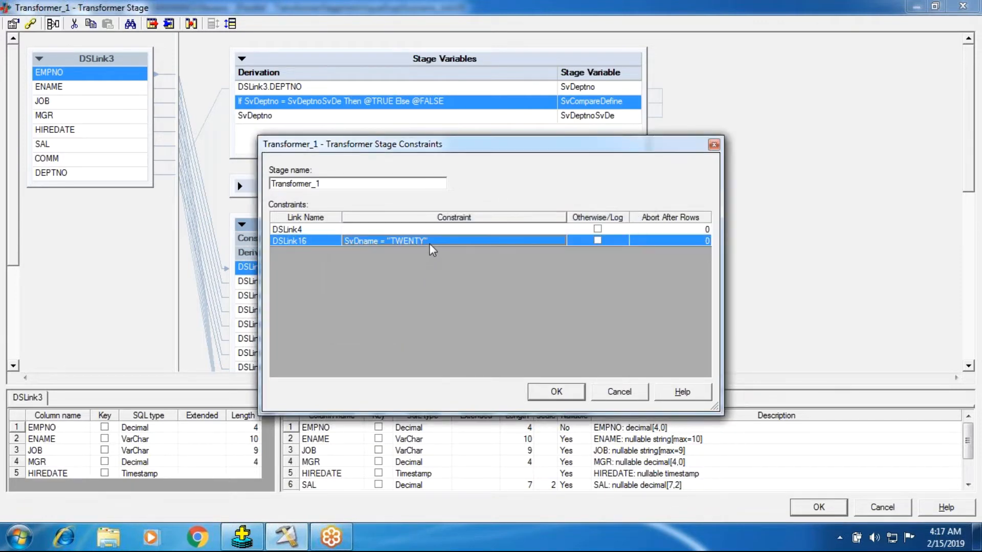
Delete the existing constraint expression of the output link DSLink16.
double_click(428, 243)
left_click_drag(433, 244, 312, 244)
key("Delete")
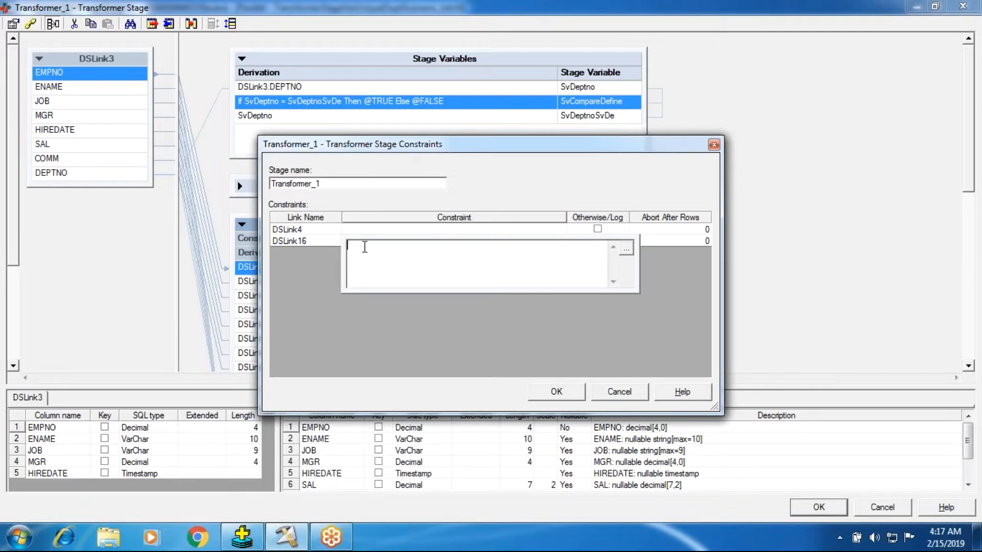
key("Escape")
Set the DSLink4 constraint to SvCompareDefine = 1, using the stage variable.
double_click(363, 231)
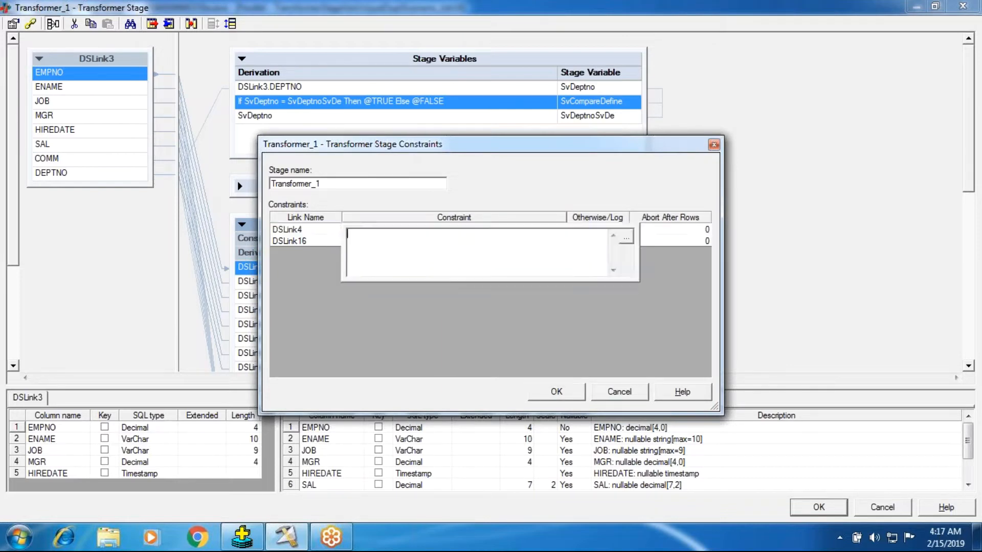
right_click(348, 239)
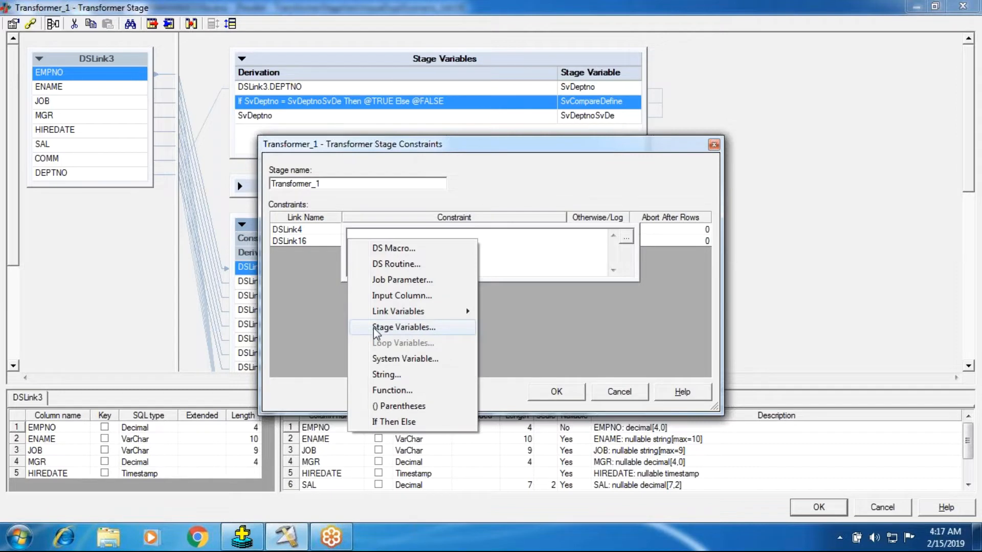
left_click(373, 327)
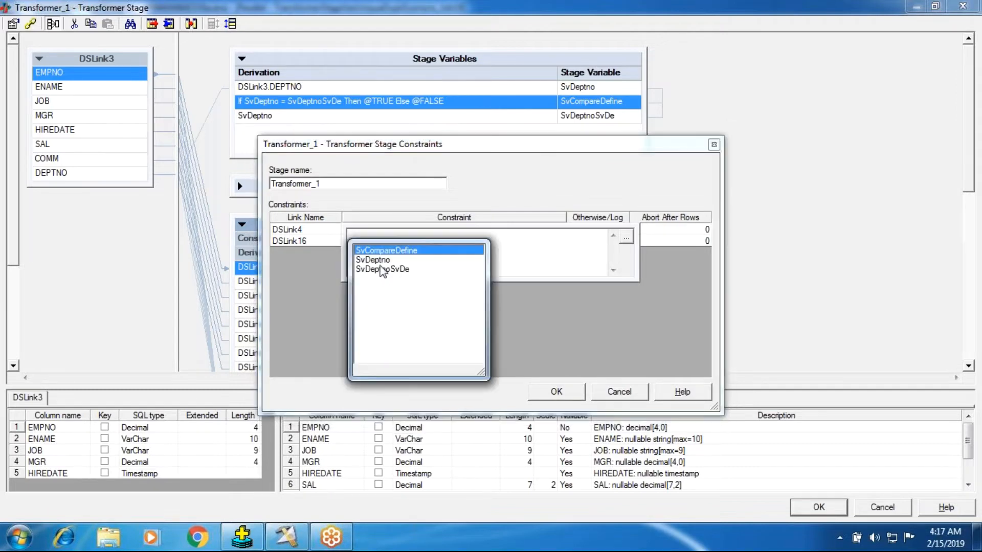
double_click(384, 252)
right_click(410, 238)
left_click(470, 249)
type("1")
left_click(296, 245)
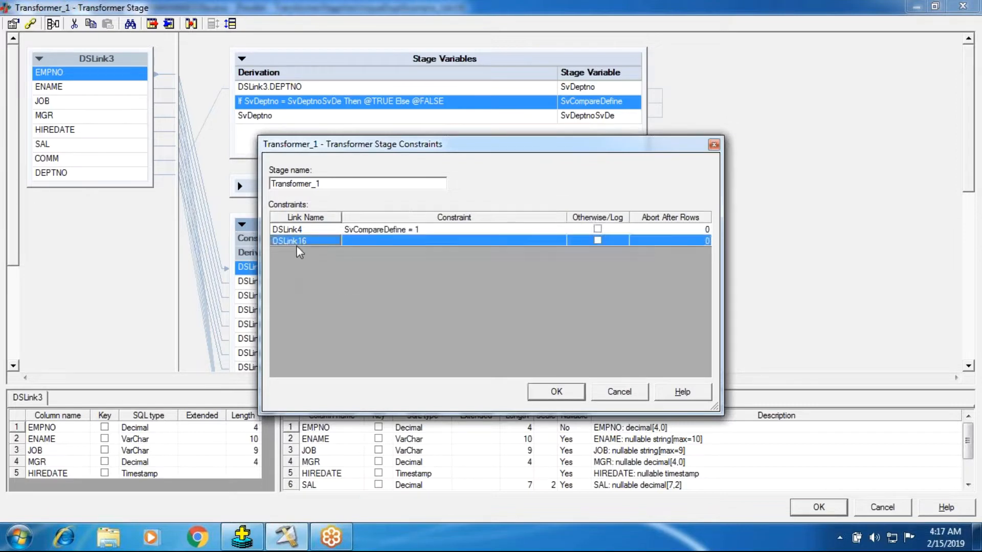
Set the DSLink16 constraint to SvCompareDefine = 0, then accept the constraints and close the Transformer stage editor.
left_click(404, 244)
right_click(394, 252)
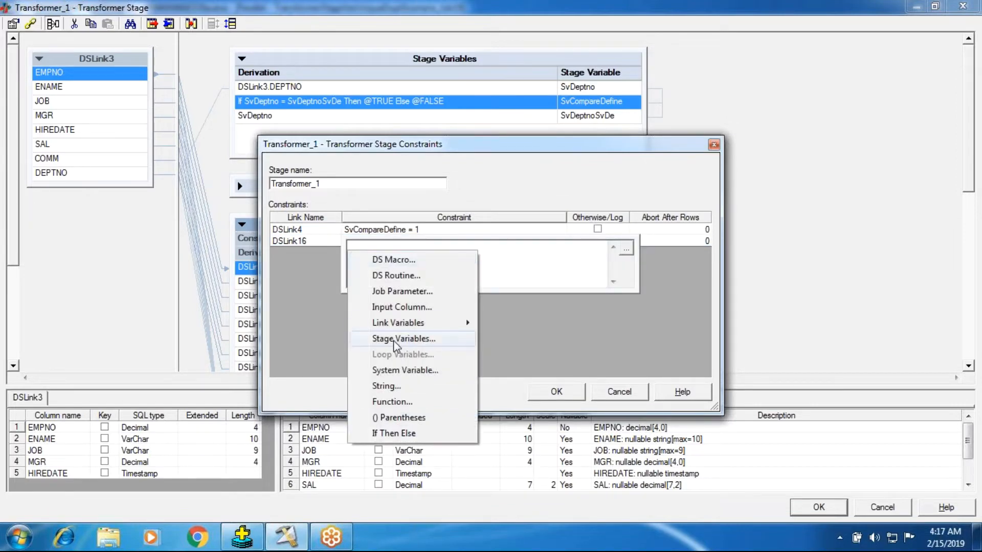
left_click(428, 340)
double_click(397, 262)
right_click(447, 259)
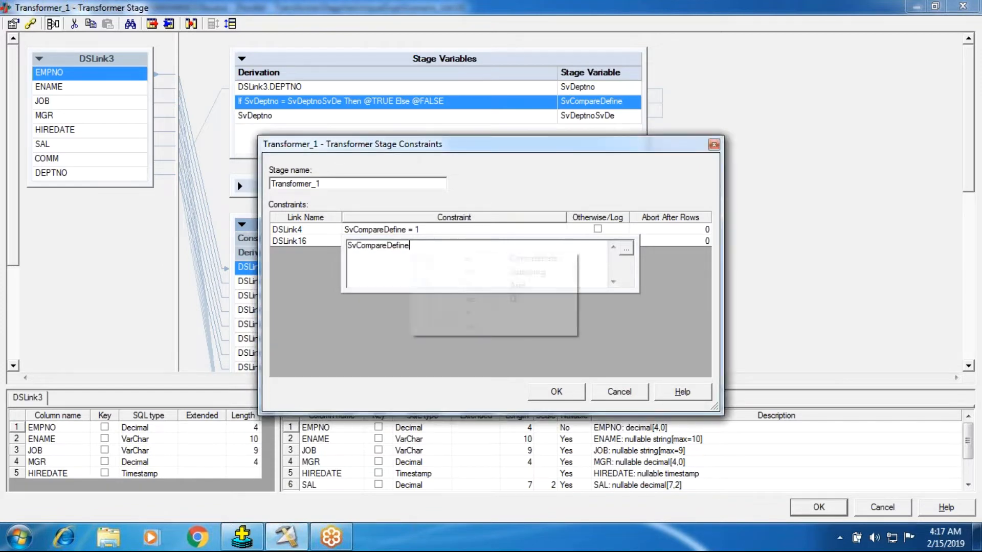
left_click(454, 261)
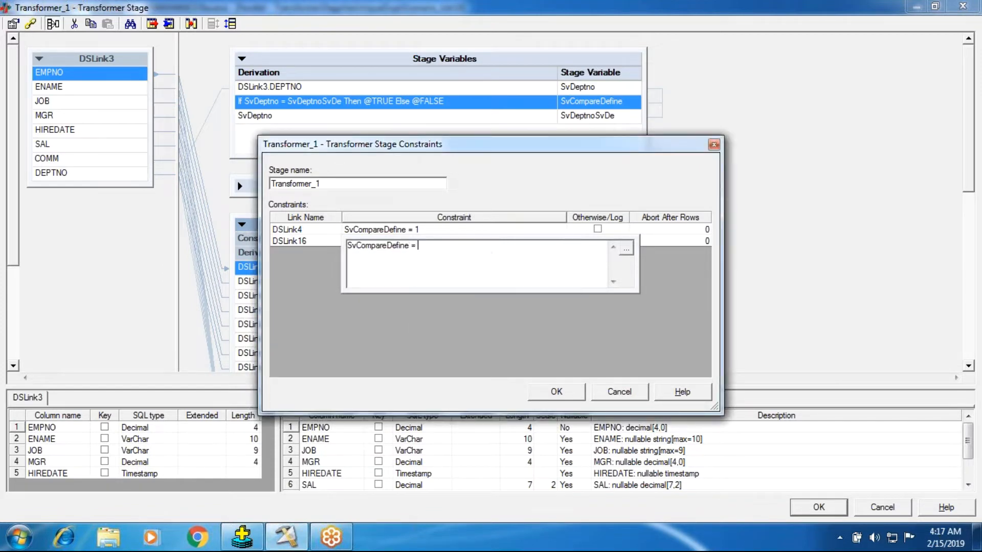
left_click(555, 393)
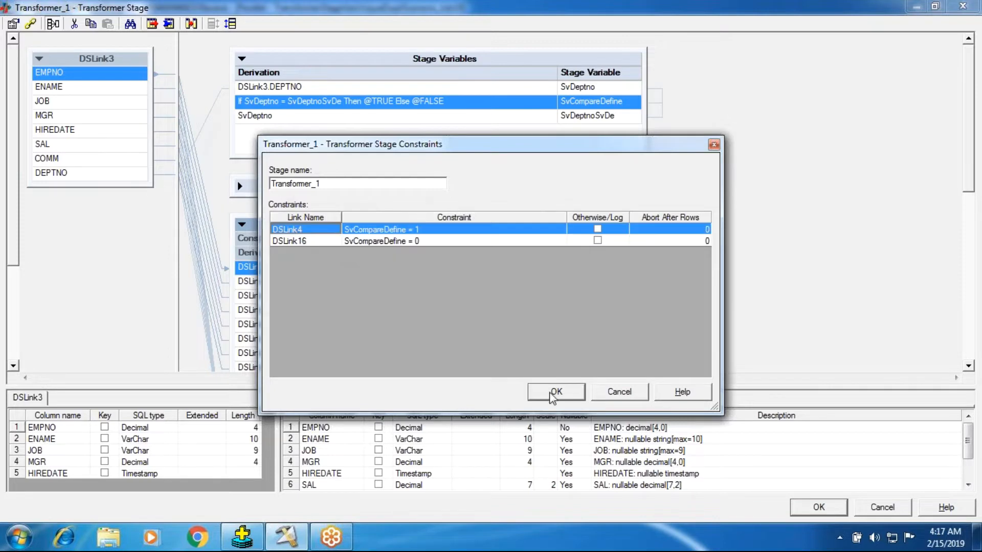
left_click(562, 393)
left_click(795, 511)
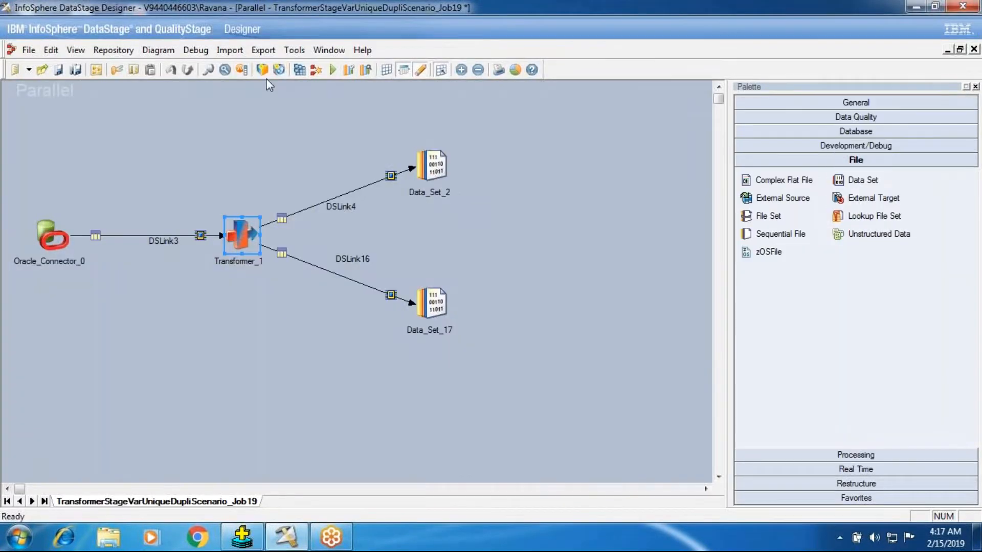
Save and compile the job, then run it with the default run options.
left_click(299, 69)
key("Return")
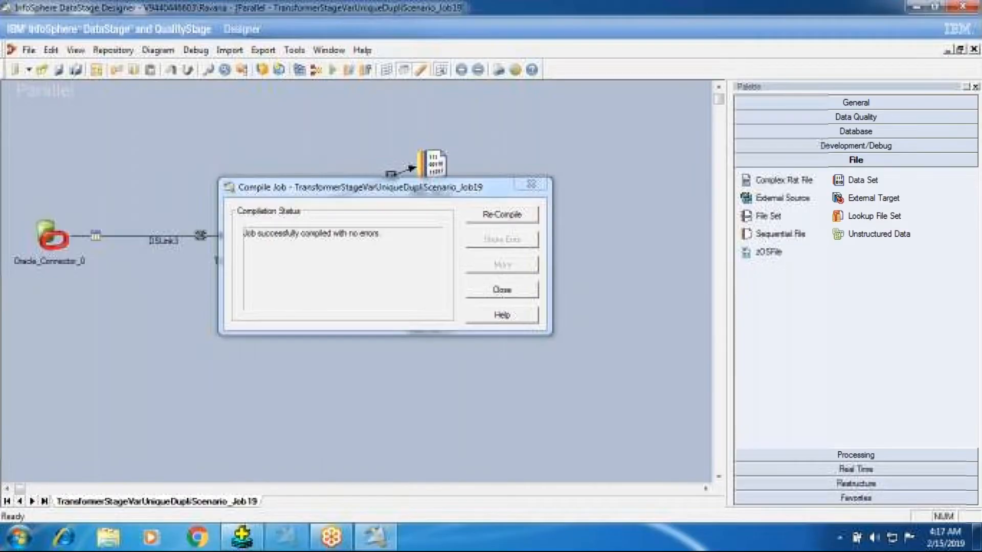
left_click(502, 290)
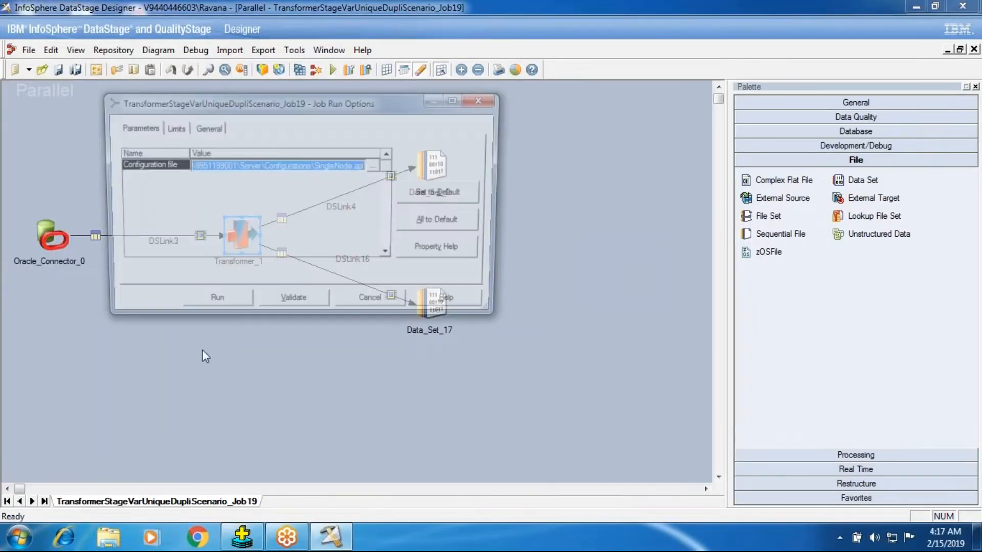
left_click(223, 308)
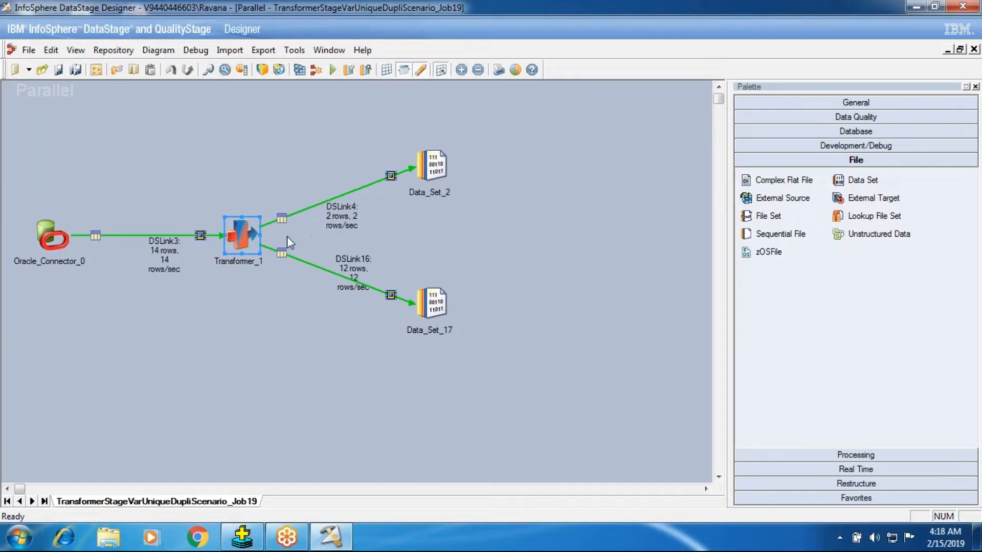
Set the Transformer's DSLink3 input partitioning to Hash on DEPTNO with Perform sort enabled, and accept the stage changes.
double_click(250, 236)
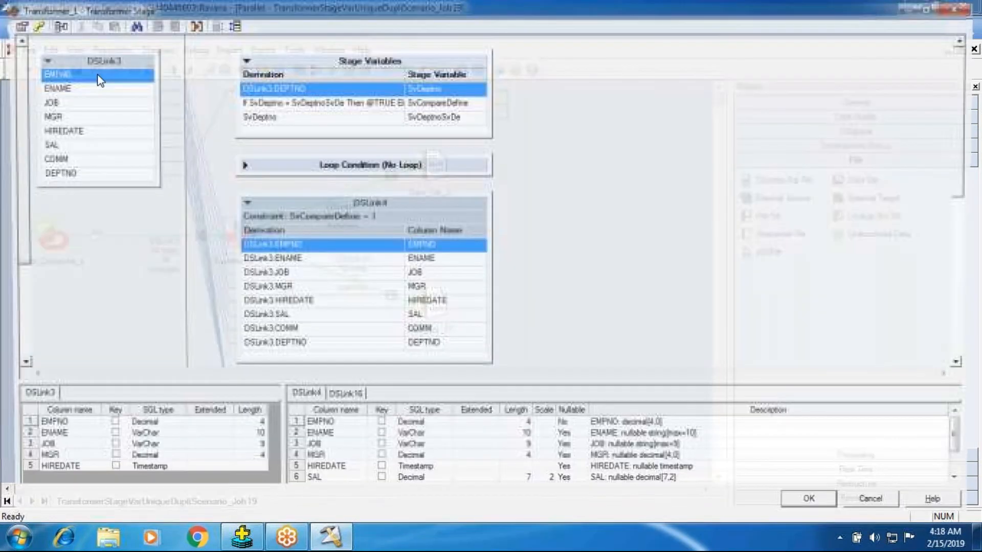
left_click(30, 26)
left_click(633, 392)
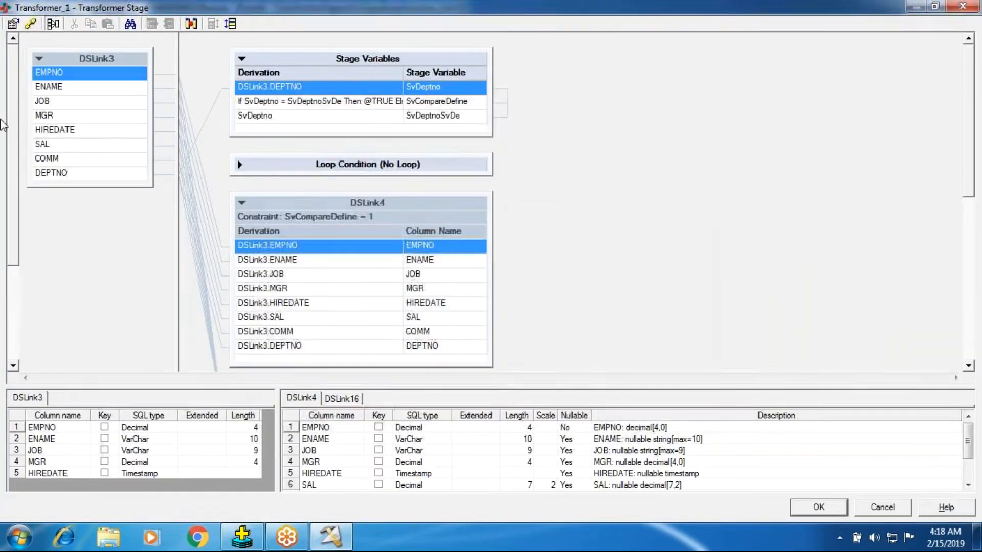
left_click(13, 24)
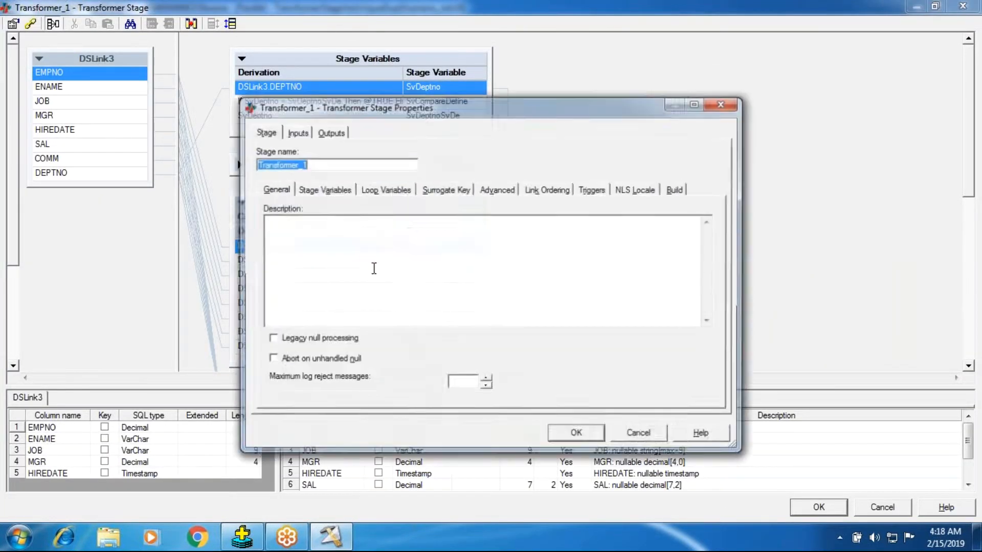
left_click(296, 132)
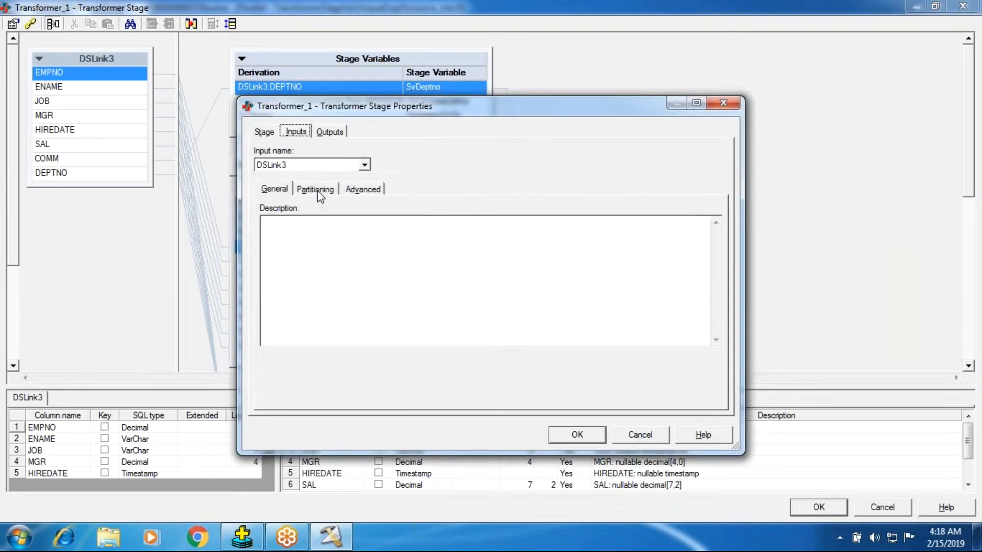
left_click(316, 190)
left_click(323, 239)
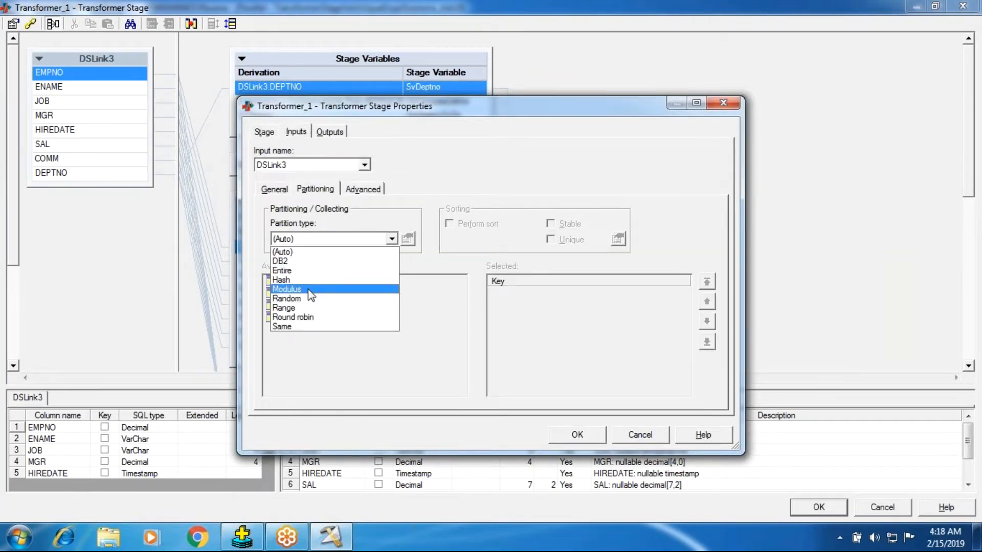
left_click(311, 281)
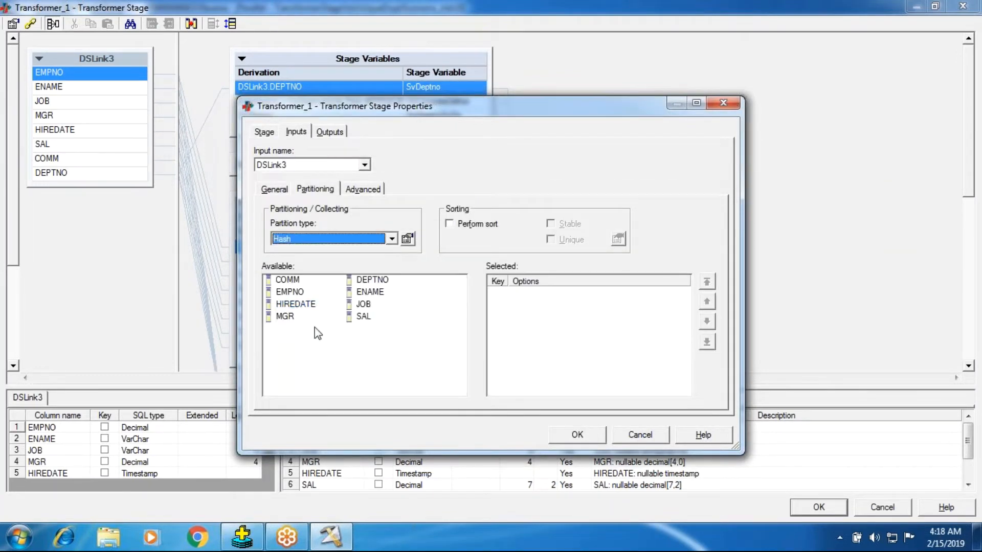
double_click(369, 281)
left_click(449, 223)
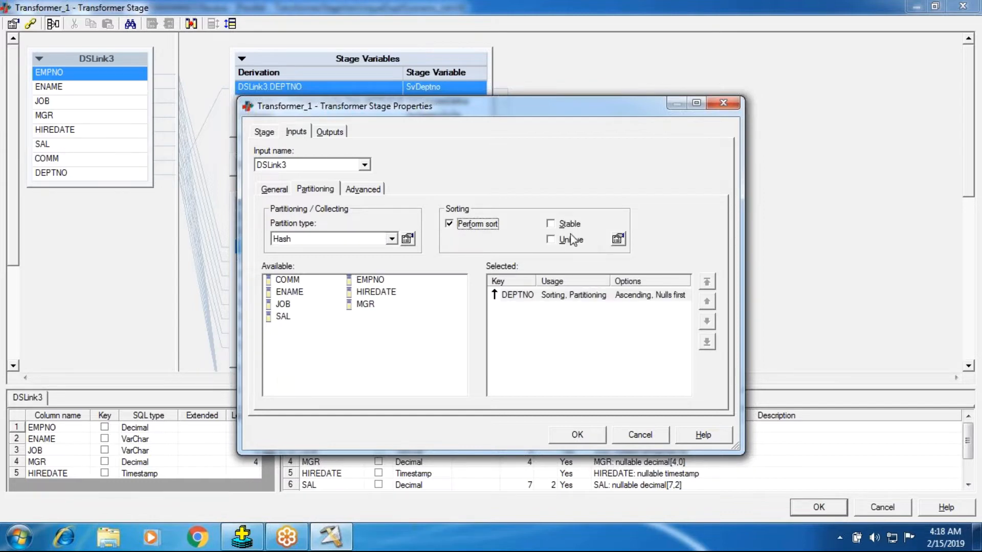
left_click(575, 433)
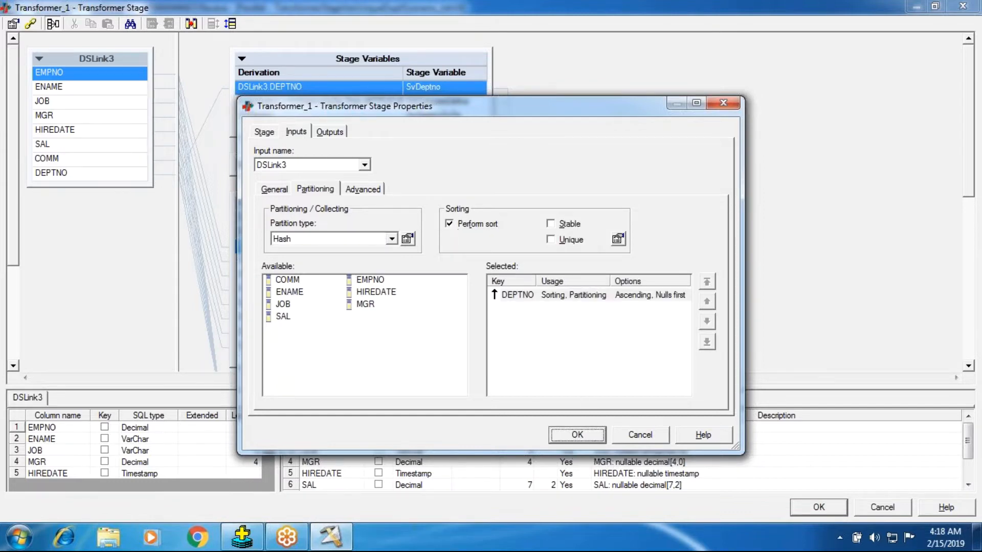
left_click(819, 506)
Save the modified job and recompile it with the new partitioning.
left_click(316, 69)
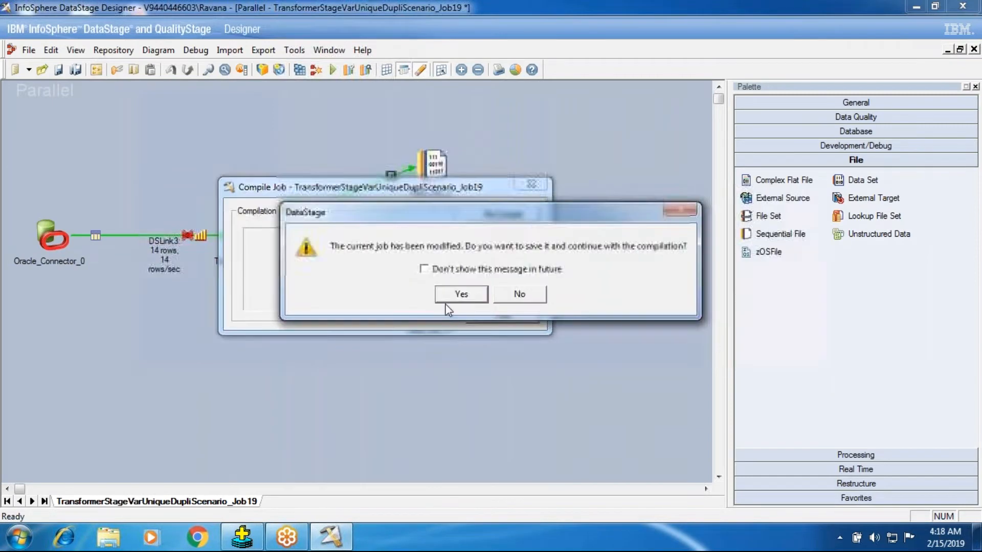
key("Return")
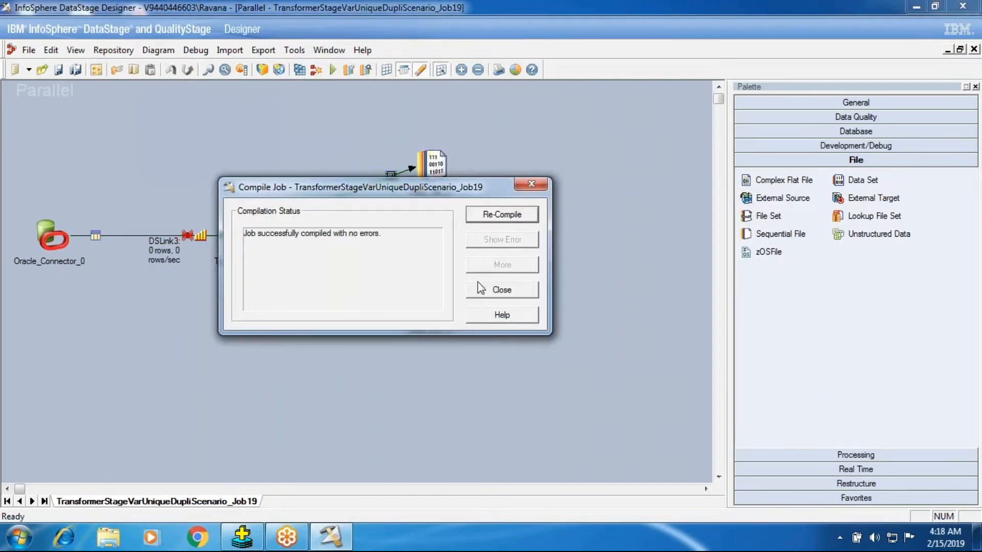
Close the compilation results and run the recompiled job with the default run options.
left_click(477, 291)
left_click(333, 69)
left_click(217, 306)
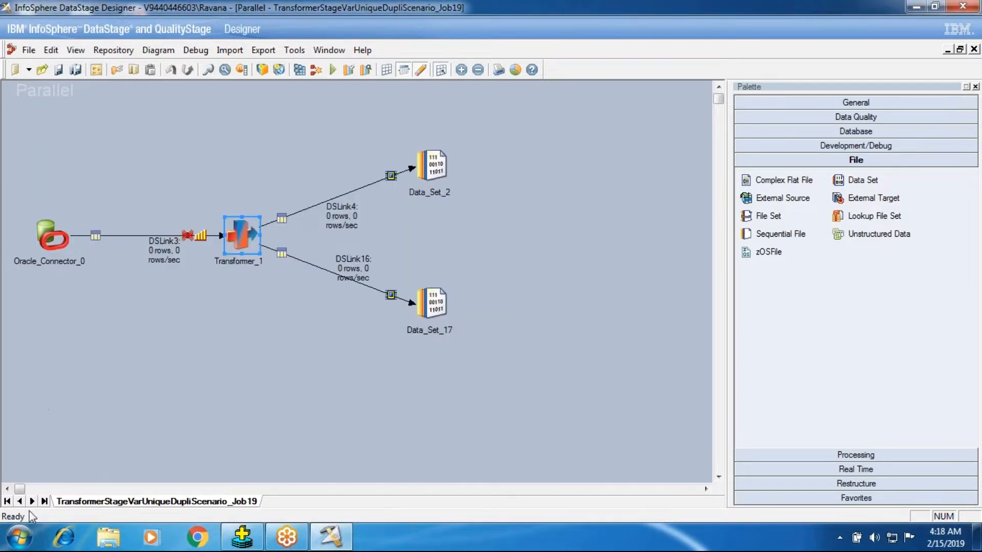
left_click(19, 537)
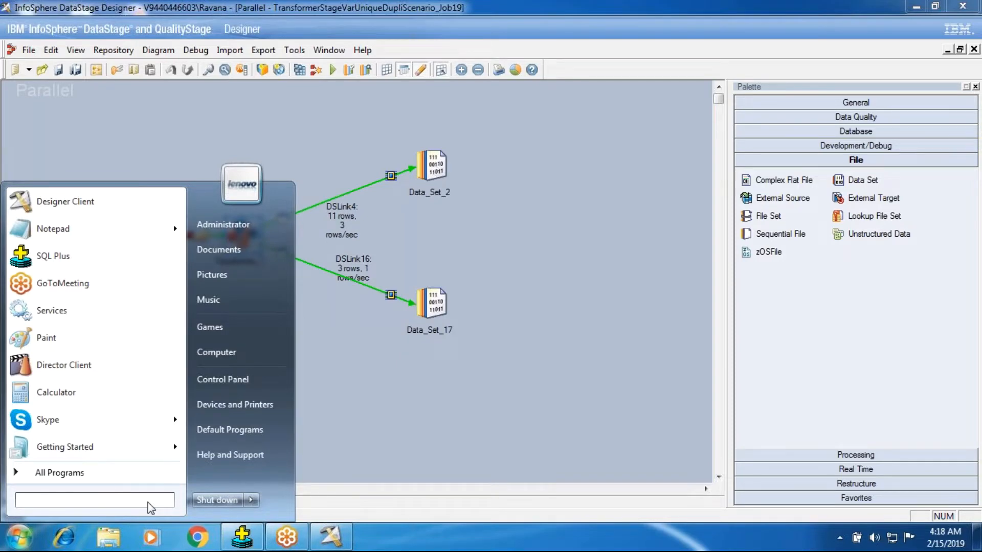
right_click(133, 501)
left_click(36, 496)
left_click(394, 370)
left_click(278, 360)
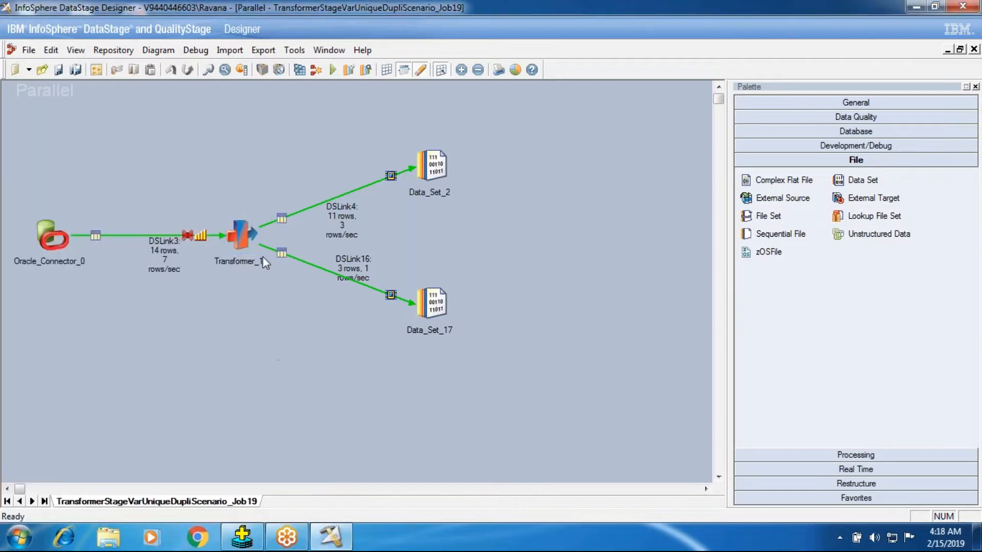
left_click(351, 266)
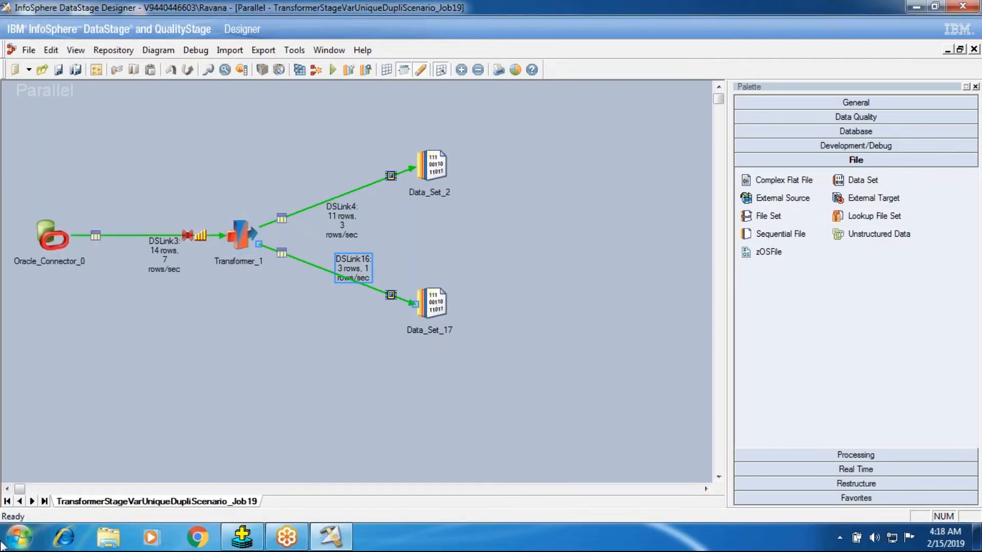
left_click(21, 538)
left_click(46, 420)
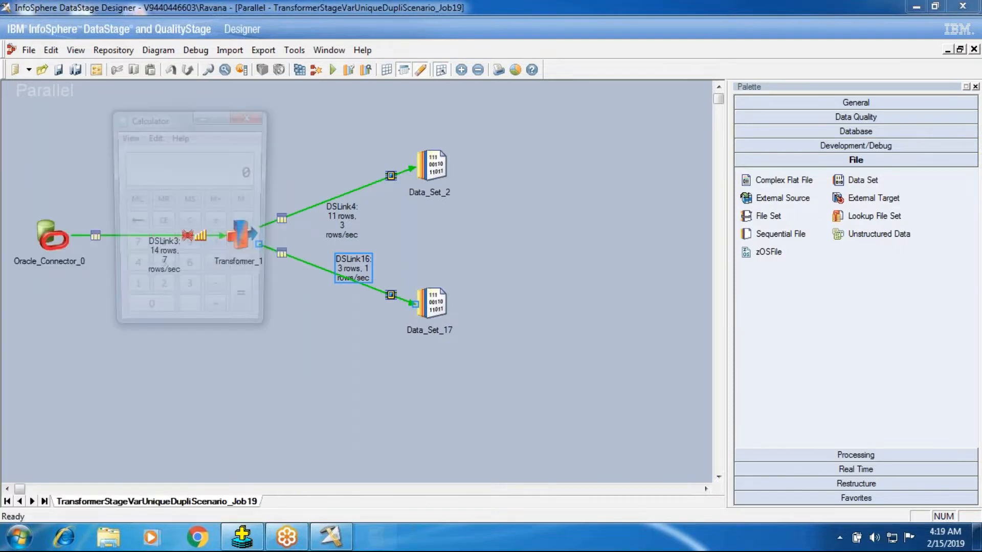
left_click(260, 121)
left_click(21, 539)
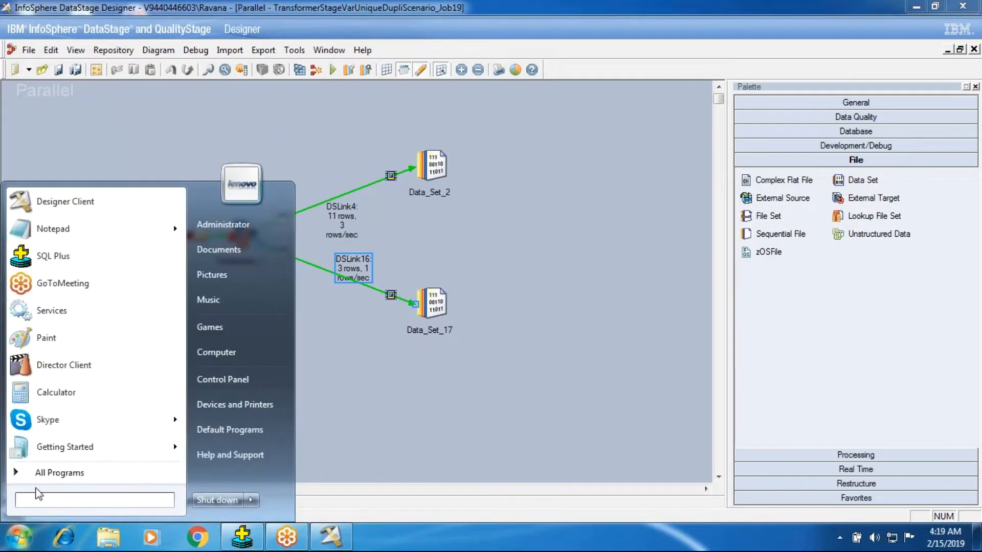
left_click(19, 476)
left_click(20, 475)
left_click(421, 366)
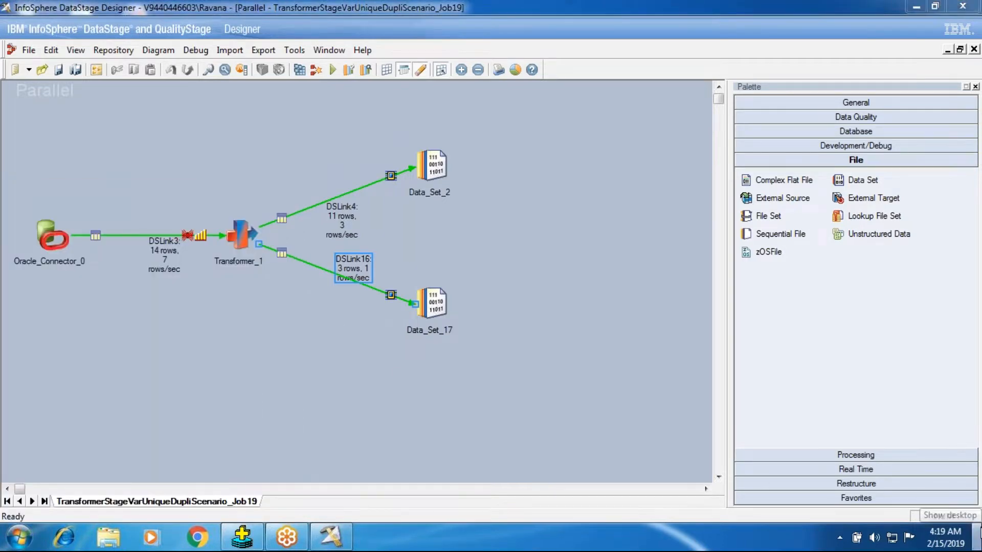
Switch to Notepad++ from the desktop and clear all the text in RemoveDuplicateOperator.txt.
left_click(977, 536)
double_click(136, 223)
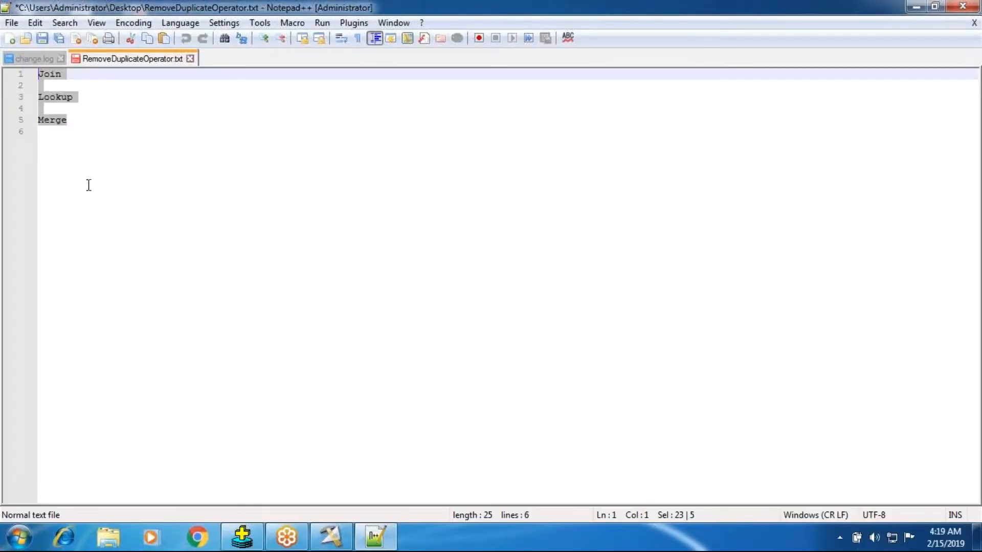
left_click(95, 133)
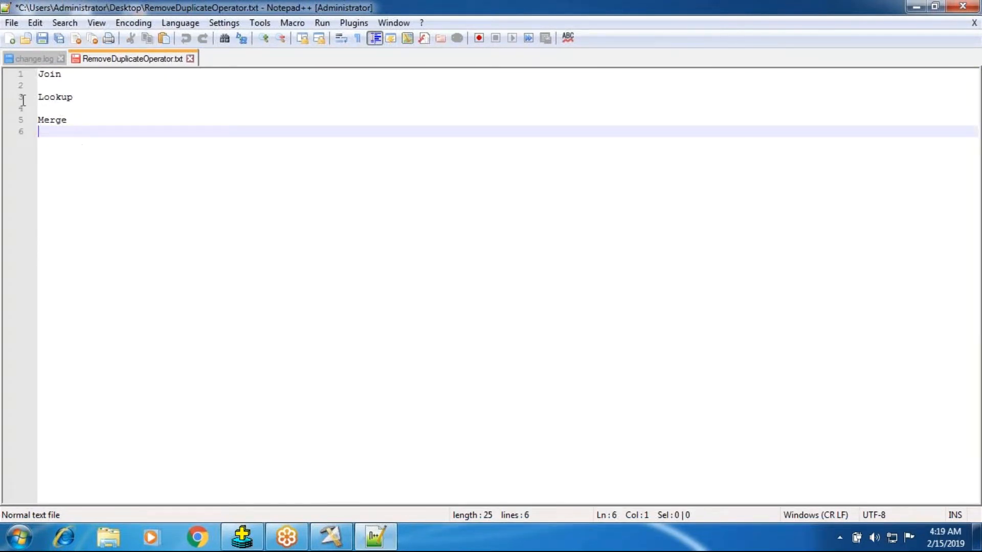
key("ctrl+a")
key("Delete")
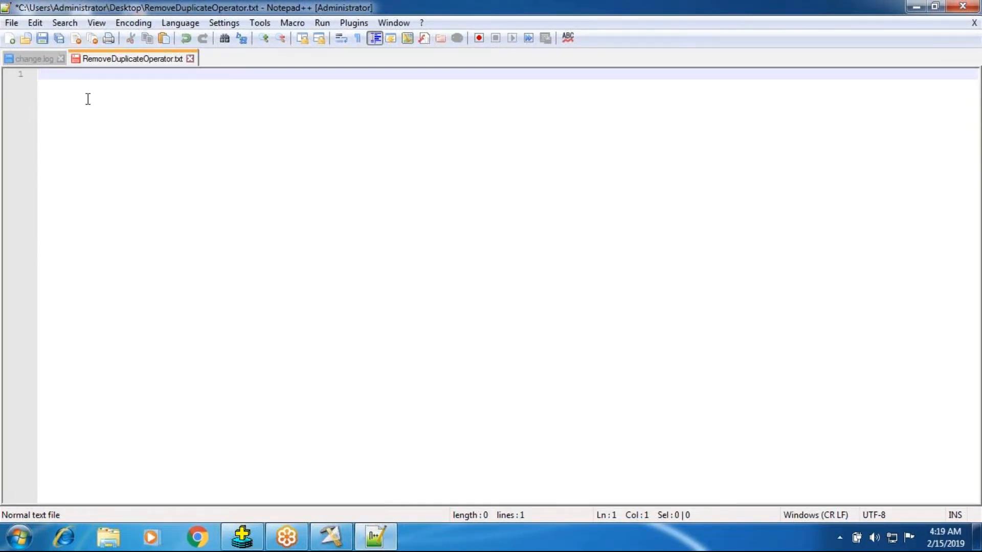
Copy the DEPTNO values from the emp query output in SQL*Plus and paste them into the empty Notepad++ file.
left_click(242, 537)
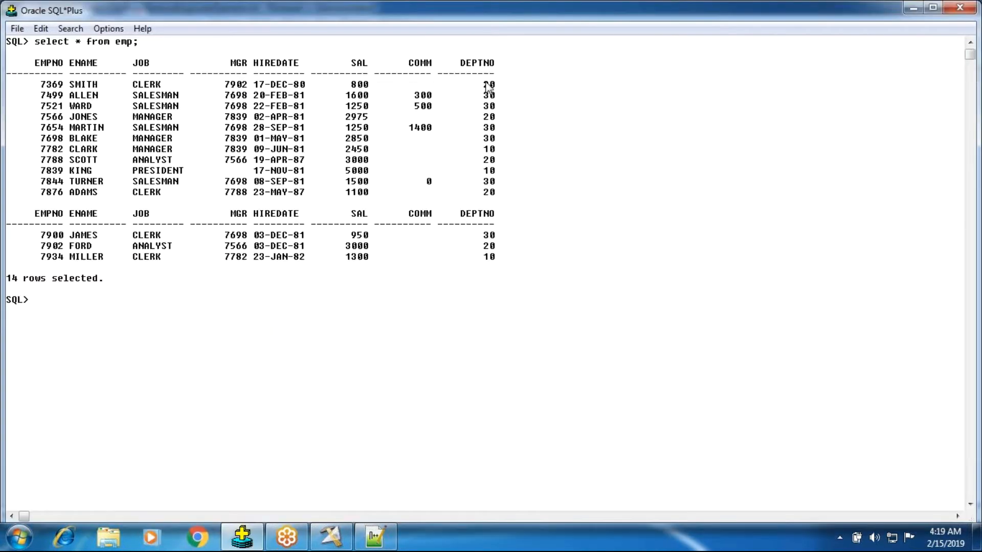
left_click_drag(484, 80, 504, 262)
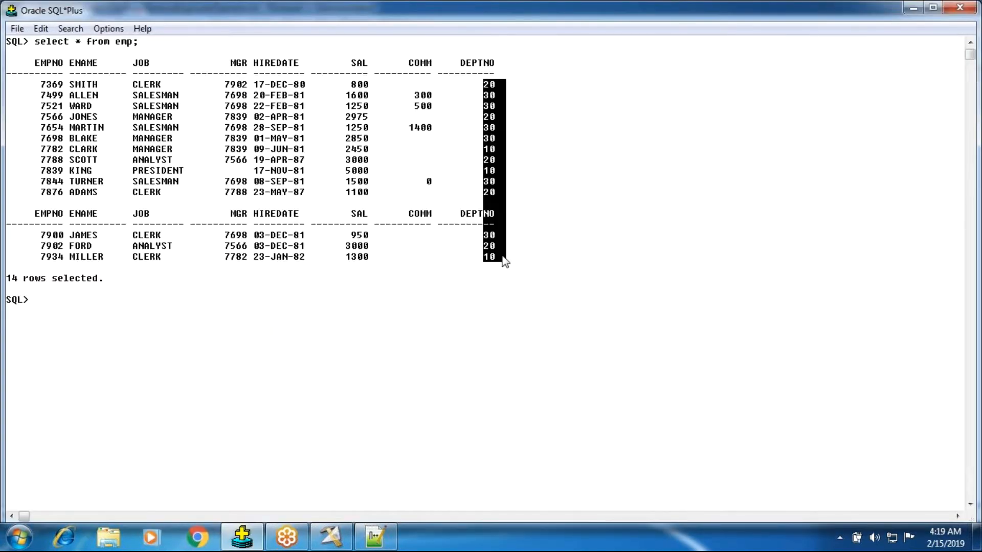
key("ctrl+c")
left_click(375, 537)
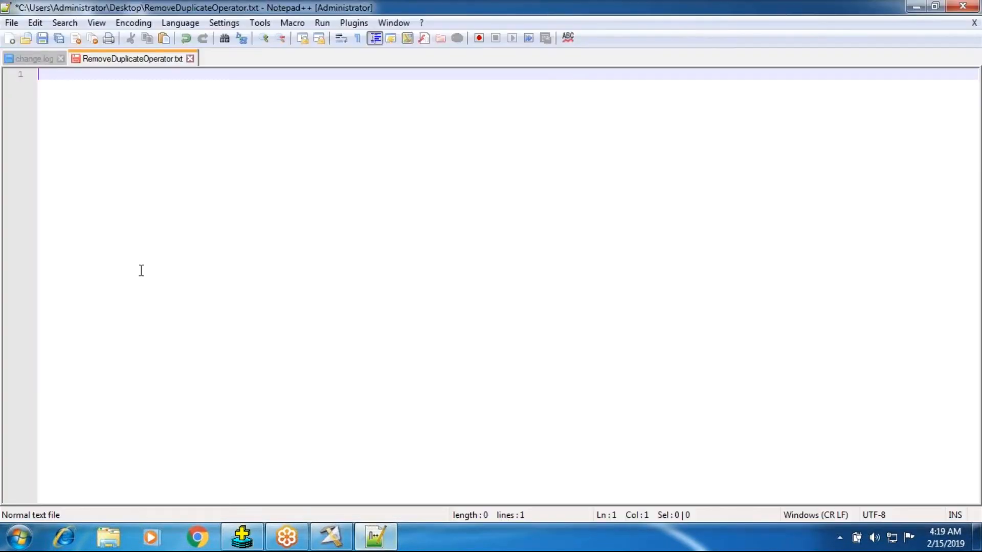
key("ctrl+v")
Delete the blank line and the leftover NO and dashed header lines from the pasted department numbers.
left_click_drag(54, 221, 28, 197)
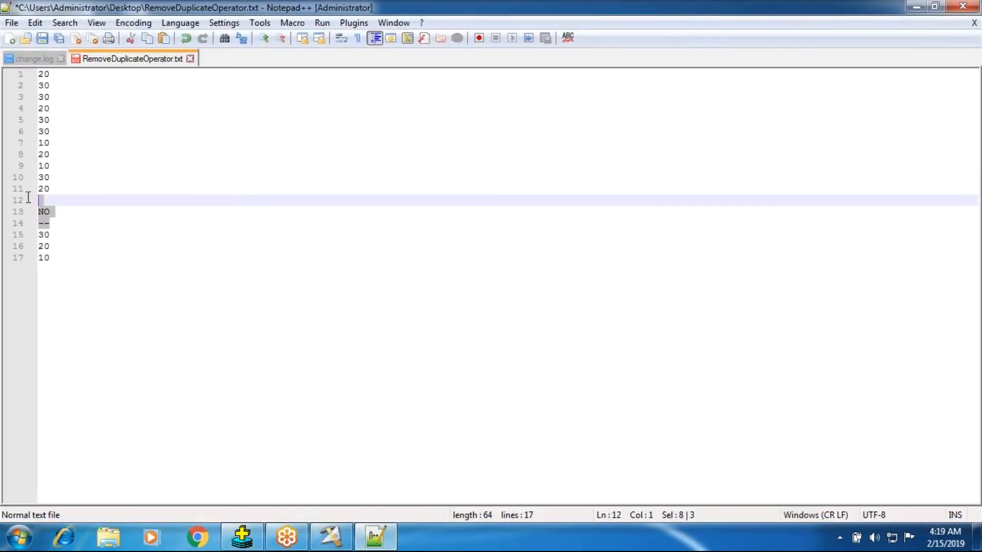
key("Delete")
key("Delete")
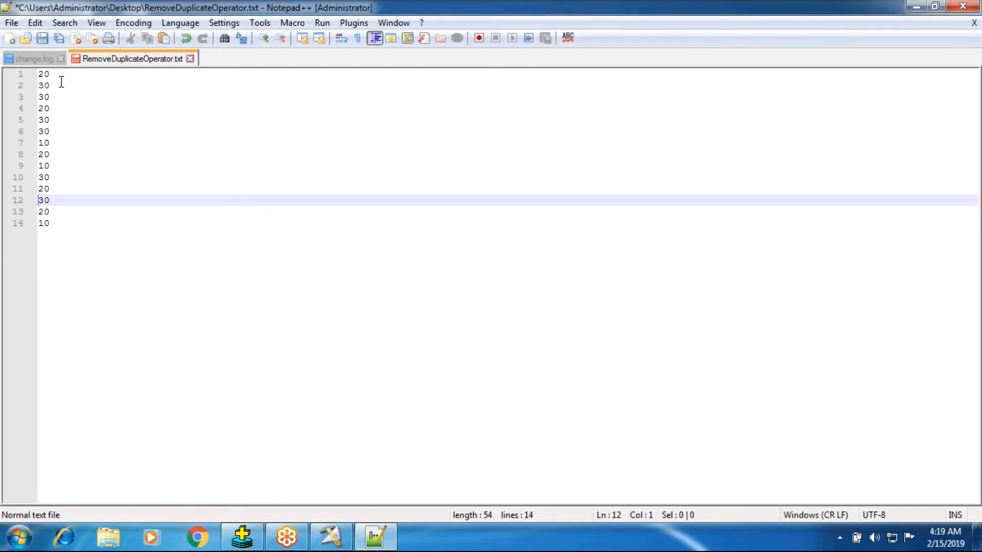
Add the note SvDept beside the first department number in RemoveDuplicateOperator.txt.
left_click(331, 537)
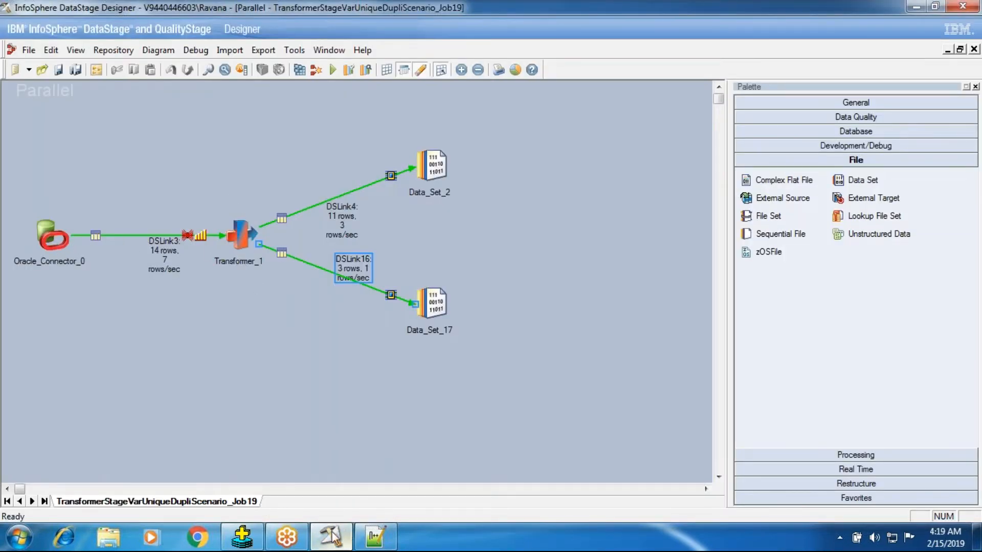
left_click(242, 537)
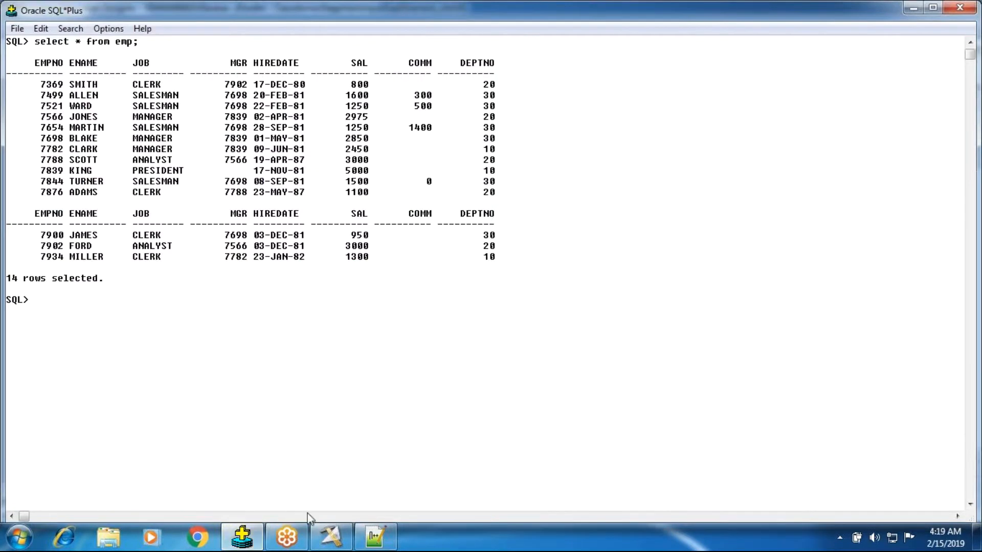
left_click(374, 537)
left_click(212, 75)
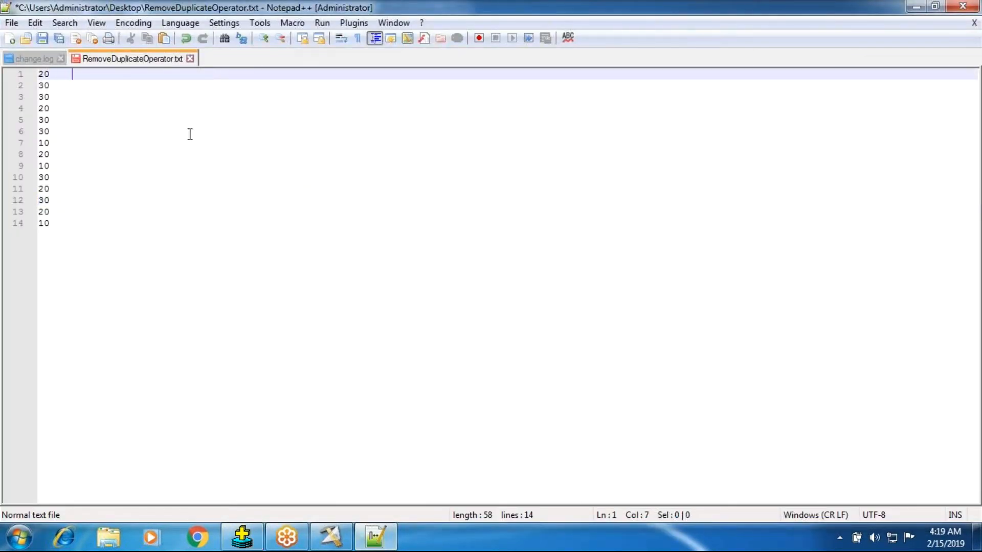
type("SvDept")
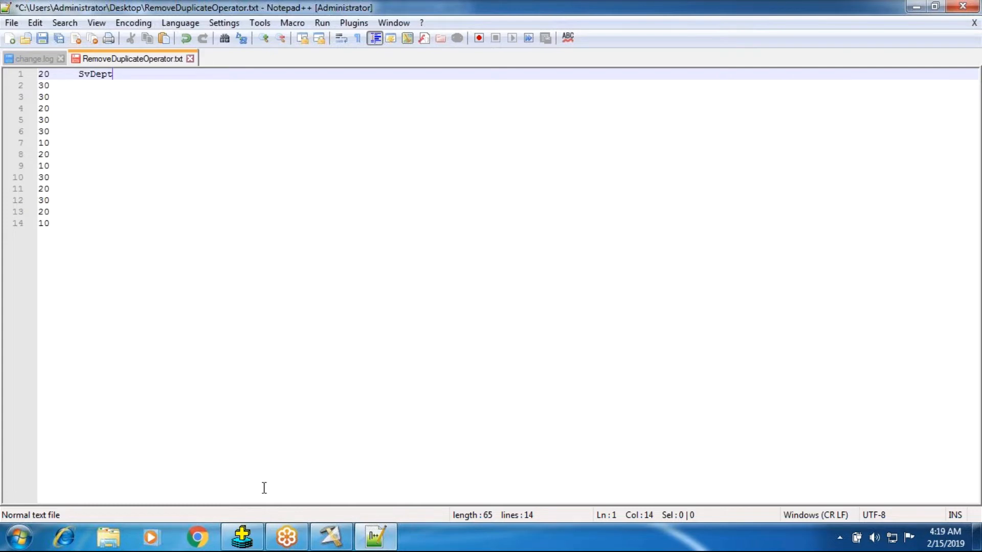
Open the Transformer_1 stage in DataStage Designer, handwrite 20 beside SvDeptno, underline the Stage Variables heading and tick its three derivations.
left_click(331, 536)
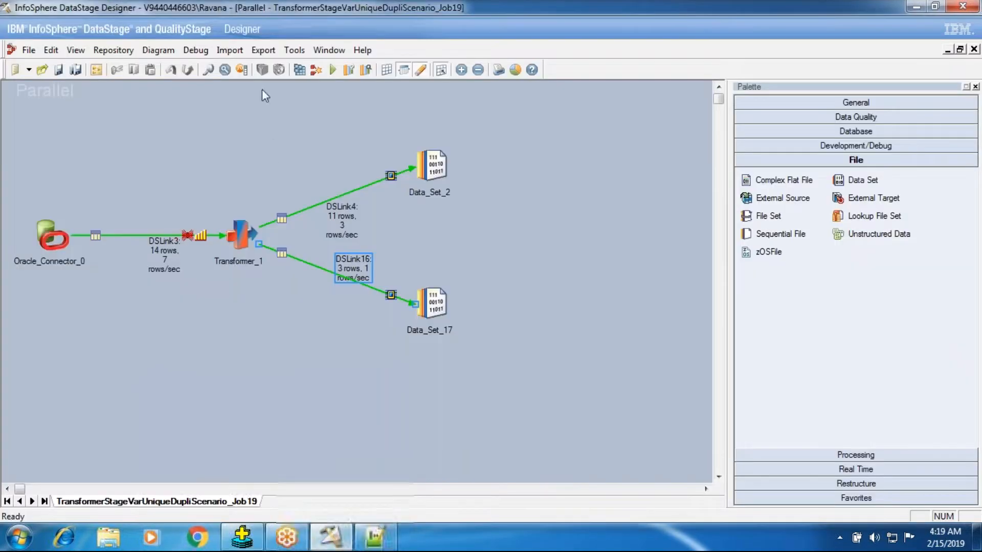
double_click(247, 234)
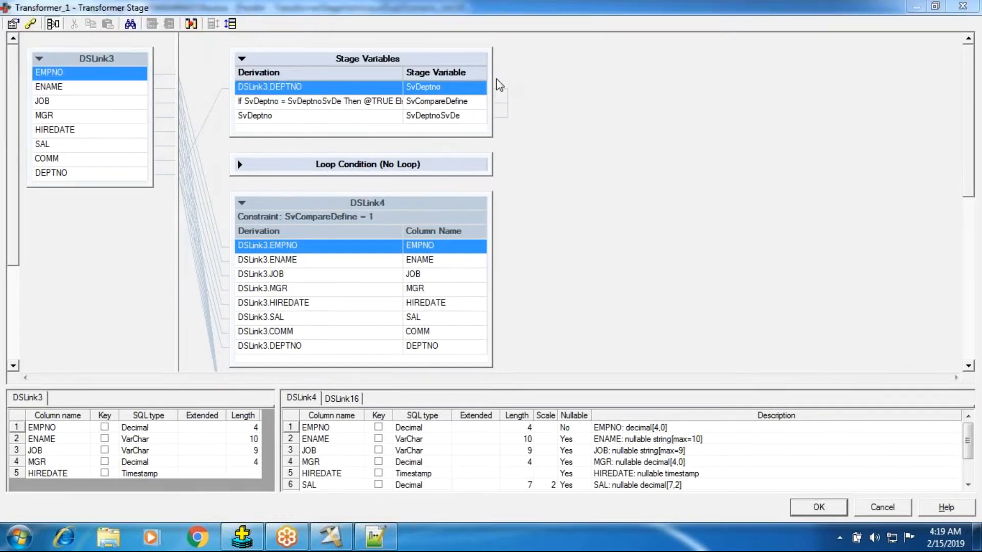
mouse_move(494, 92)
left_mouse_down()
mouse_move(524, 100)
mouse_move(535, 79)
left_mouse_up()
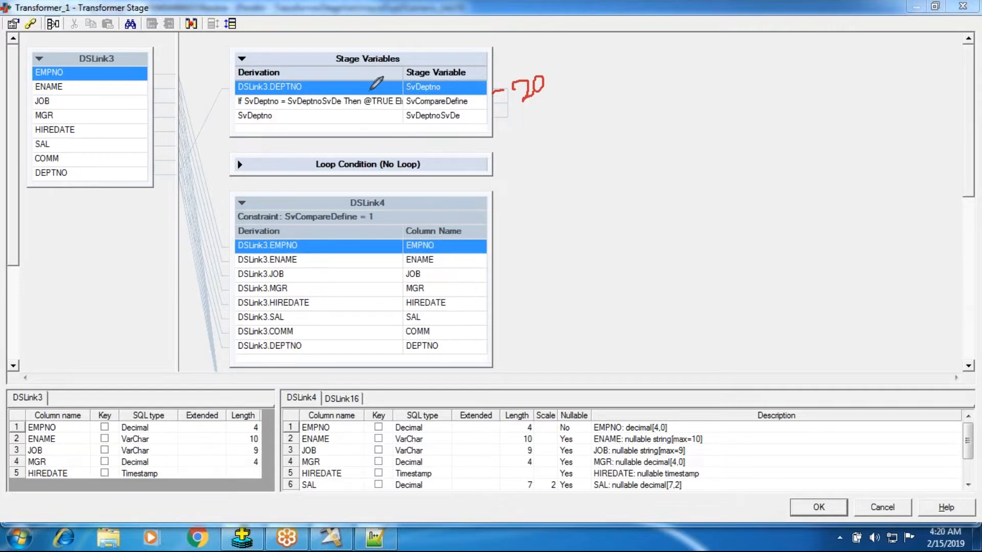
left_click_drag(328, 65, 401, 62)
left_click_drag(225, 86, 273, 65)
left_click_drag(229, 101, 270, 85)
left_click_drag(227, 120, 263, 106)
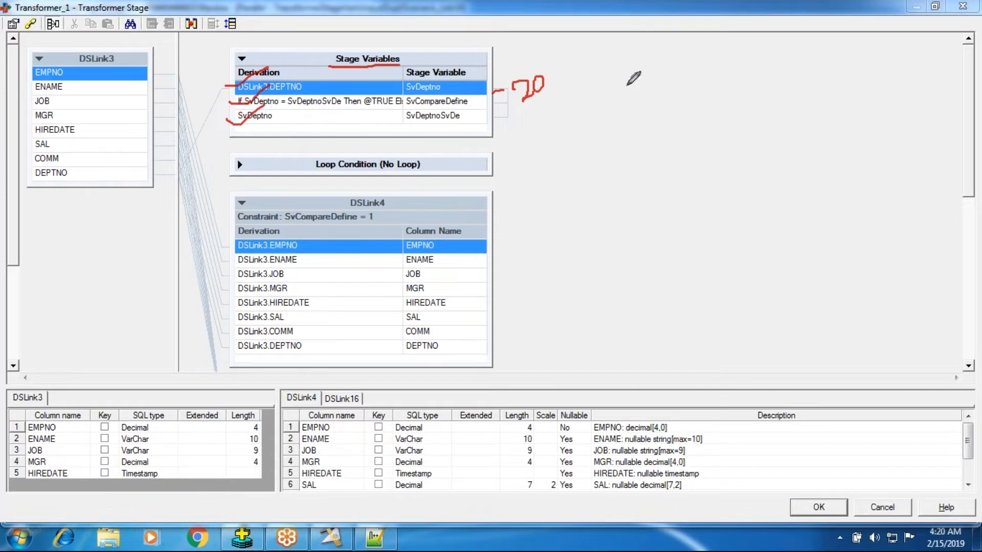
Mark SvDeptno, its value 20, the two variables compared in the If derivation, and SvDeptnoSvDe with pen strokes.
left_click_drag(523, 101, 562, 93)
left_click_drag(439, 91, 466, 77)
left_click_drag(246, 107, 324, 106)
left_click_drag(409, 93, 424, 81)
left_click_drag(528, 96, 586, 94)
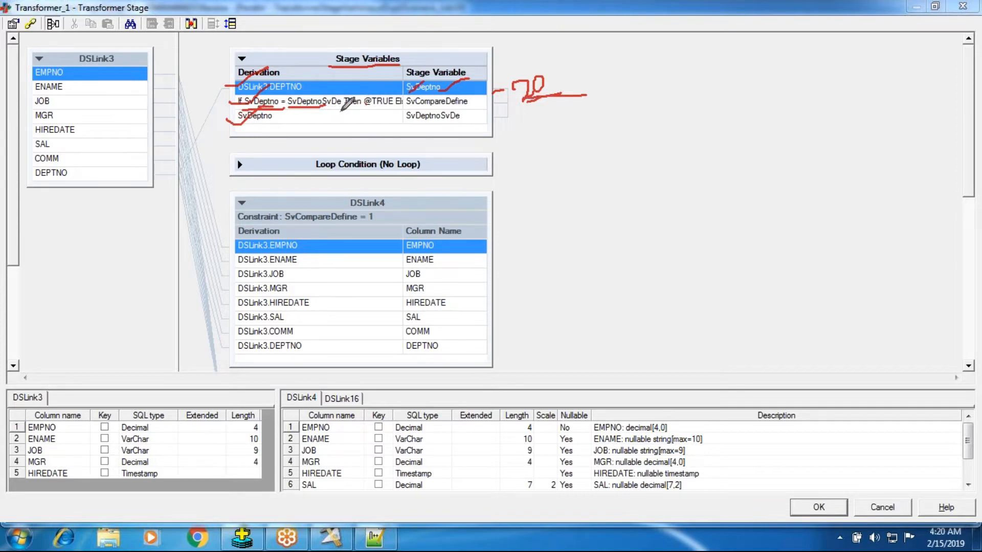
left_click_drag(406, 120, 500, 120)
left_click_drag(307, 108, 313, 95)
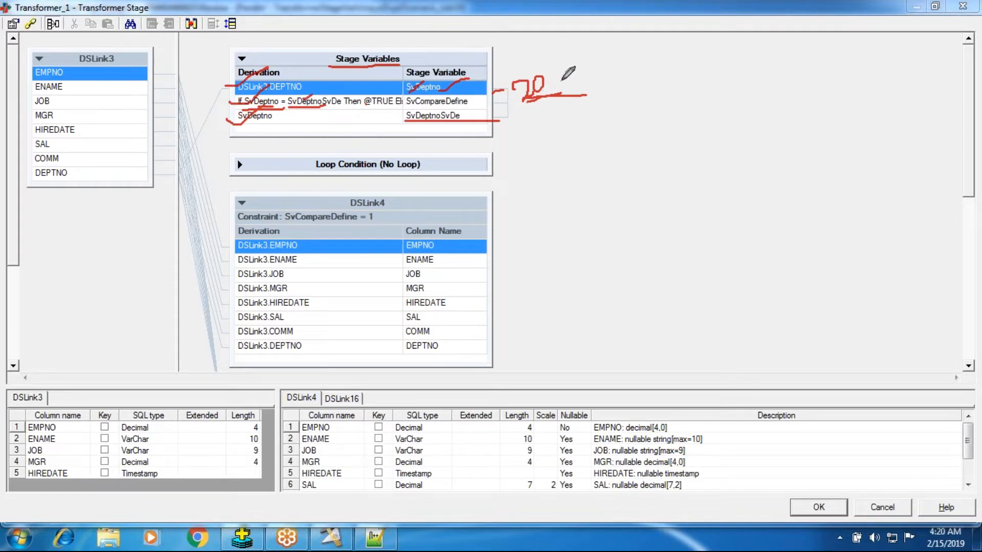
Handwrite the possible comparison outcomes 1 and 0 beside the 20, and write 20 under the SvDeptno derivation.
left_click_drag(563, 80, 586, 77)
left_click_drag(612, 94, 621, 95)
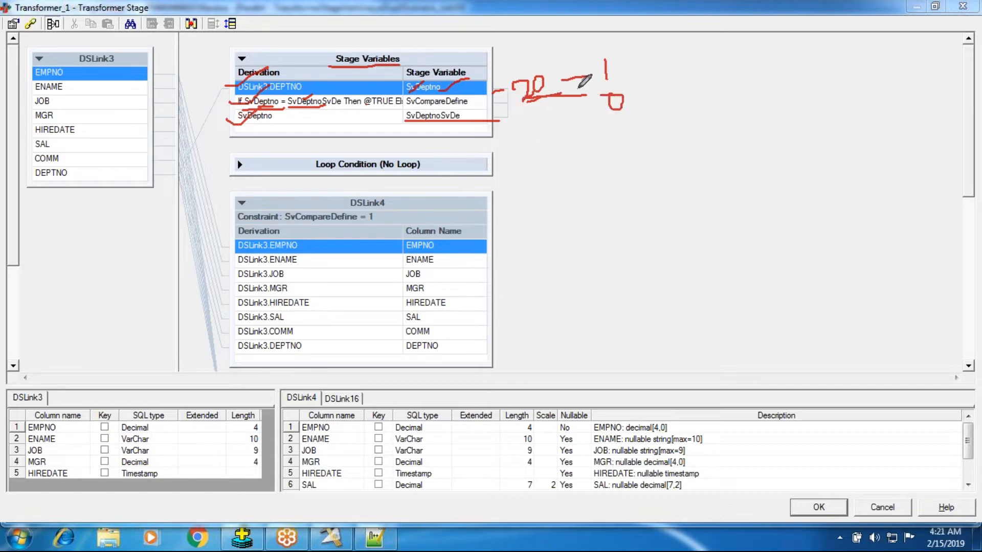
left_click_drag(603, 60, 645, 25)
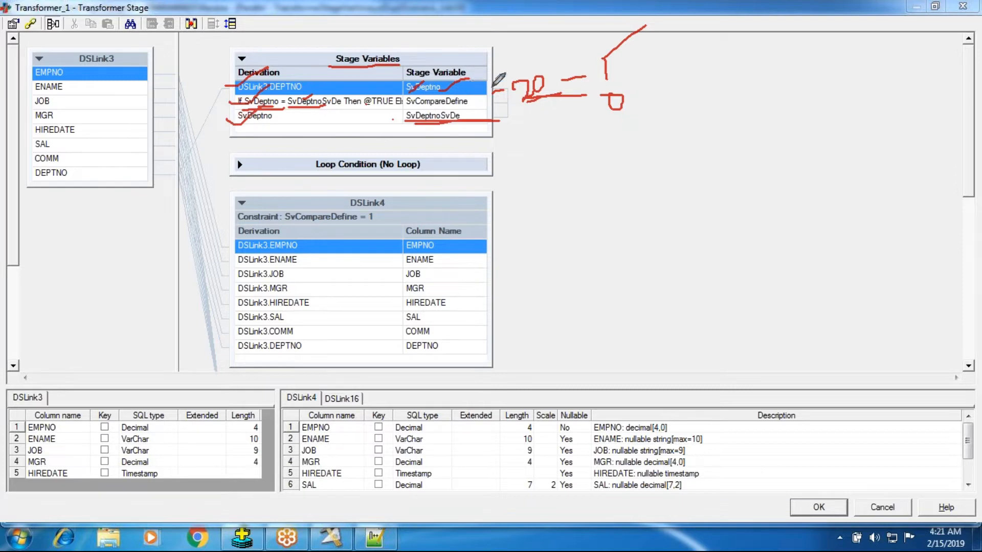
left_click_drag(264, 126, 287, 139)
Check the department list in Notepad++, then handwrite 20 – 1 and 30 – 1 beside the Transformer's stage variables and mark the compared values.
left_click(376, 538)
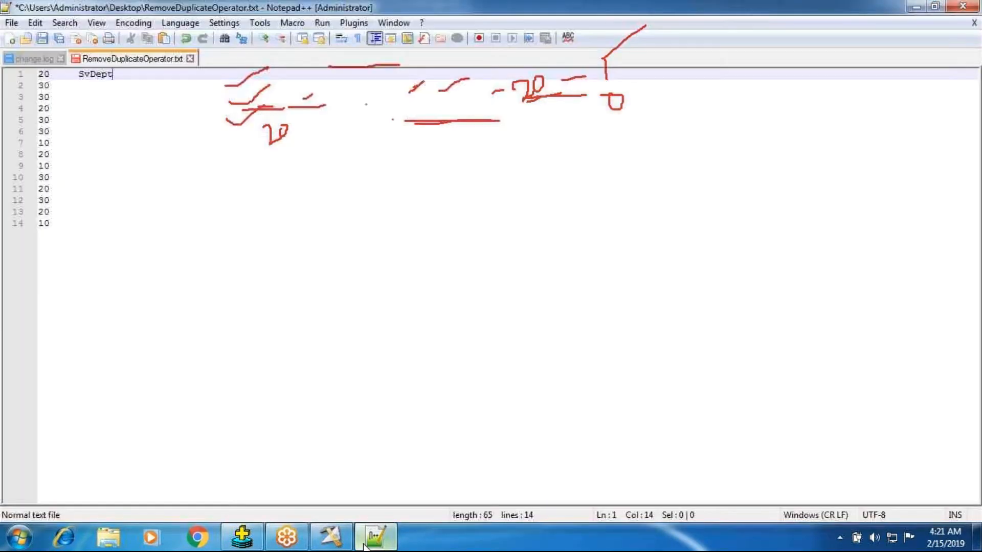
left_click(330, 537)
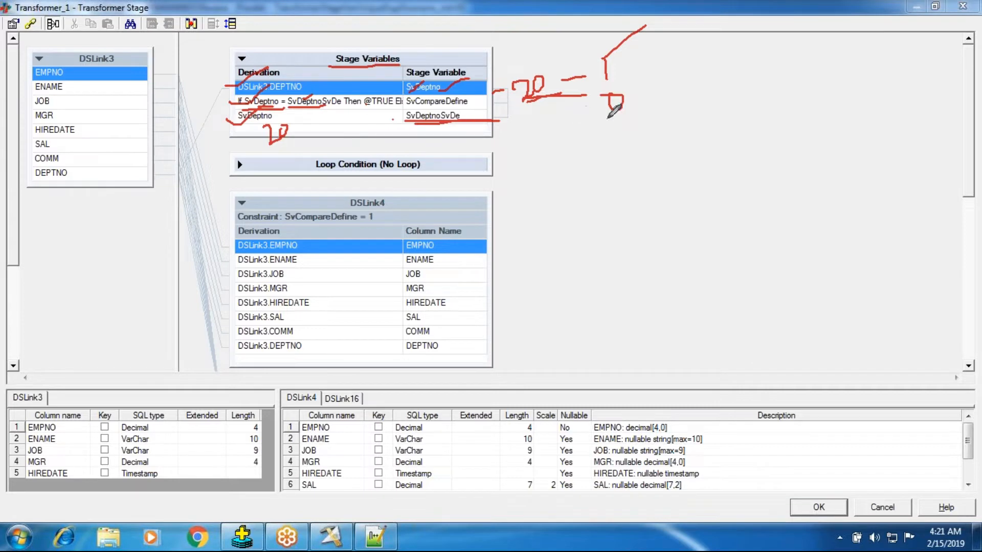
mouse_move(783, 81)
left_mouse_down()
mouse_move(797, 83)
mouse_move(801, 99)
mouse_move(813, 81)
mouse_move(869, 79)
mouse_move(888, 98)
left_mouse_up()
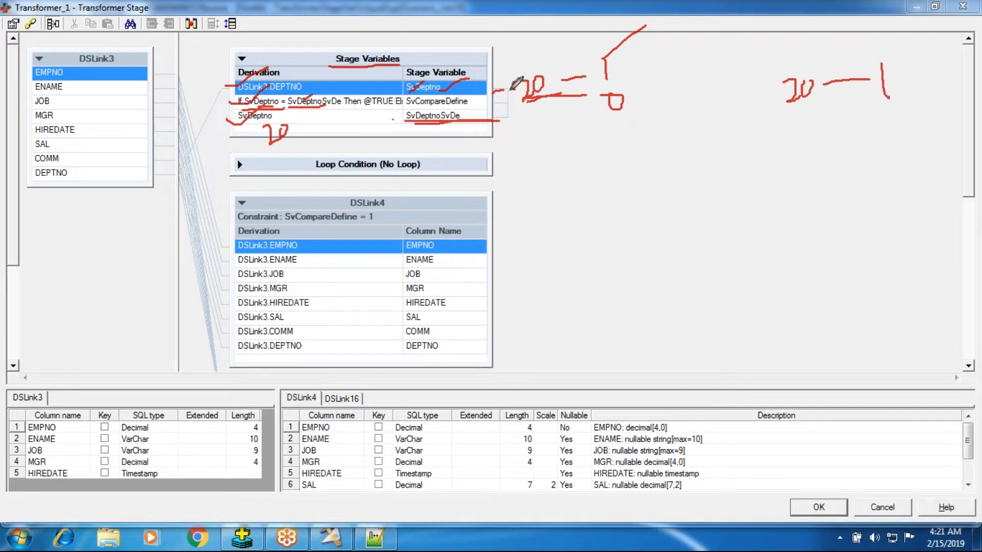
mouse_move(510, 90)
left_mouse_down()
mouse_move(532, 82)
mouse_move(527, 107)
mouse_move(548, 76)
left_mouse_up()
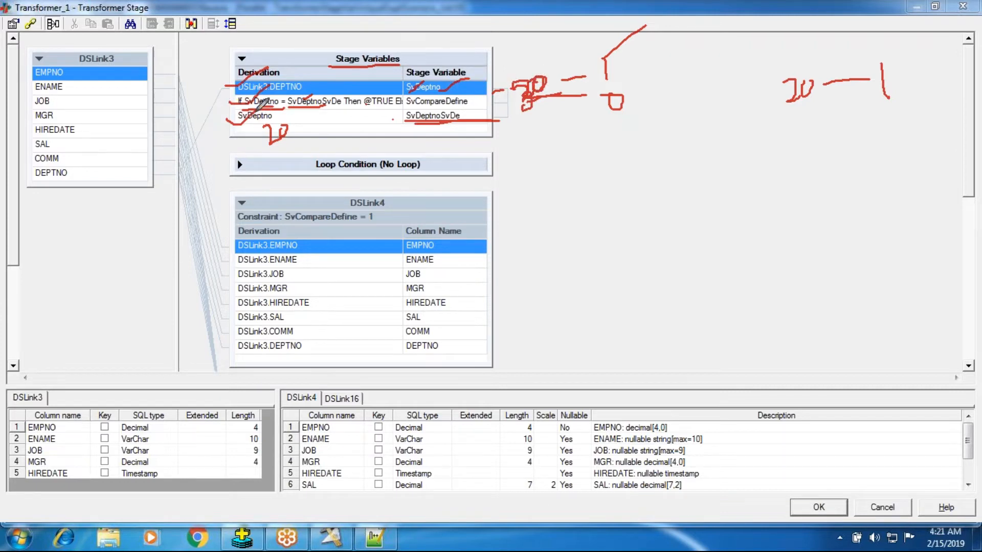
left_click_drag(259, 133, 312, 140)
mouse_move(789, 115)
left_mouse_down()
mouse_move(801, 125)
mouse_move(776, 136)
mouse_move(825, 119)
mouse_move(818, 113)
mouse_move(865, 115)
mouse_move(885, 127)
left_mouse_up()
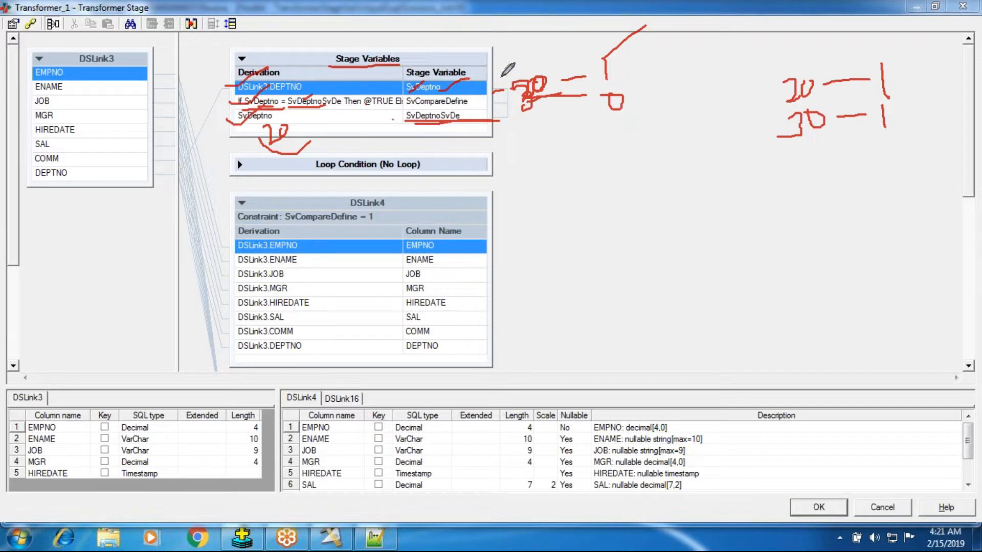
Strike out the stored 20, write 30 beside it, note 30 – 0 for the repeated record, and recheck the department list in Notepad++.
left_click(362, 541)
left_click(363, 541)
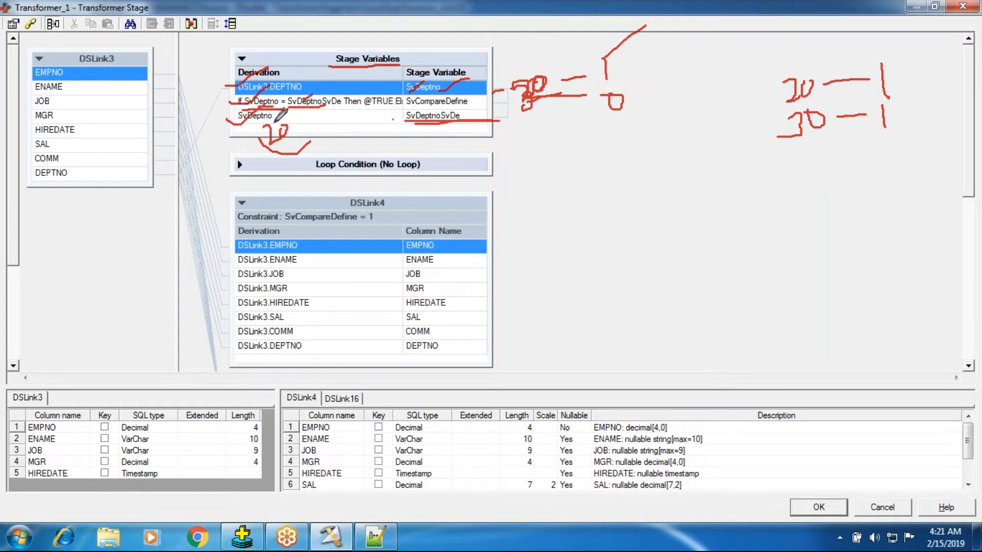
mouse_move(291, 132)
left_mouse_down()
mouse_move(273, 133)
mouse_move(325, 145)
mouse_move(349, 123)
left_mouse_up()
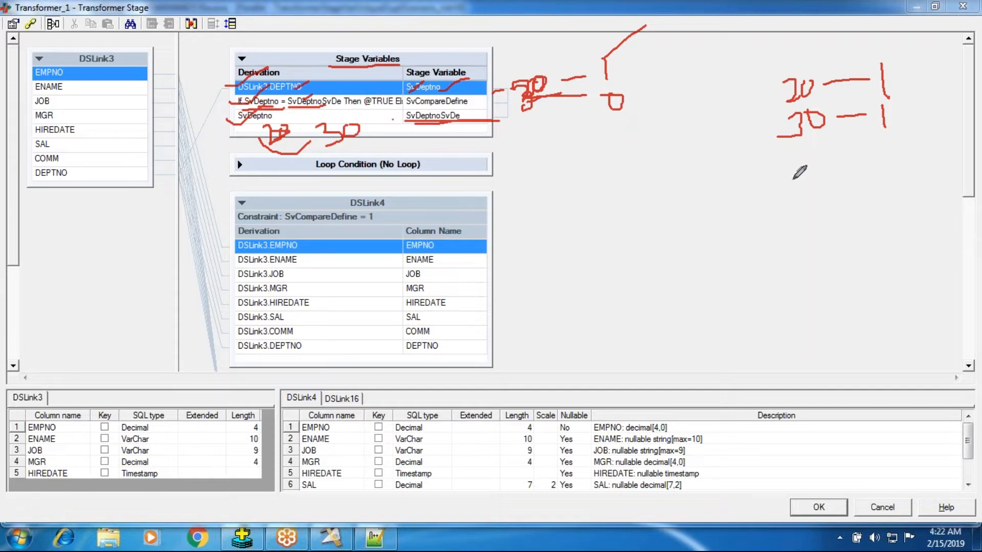
mouse_move(778, 157)
left_mouse_down()
mouse_move(803, 162)
mouse_move(792, 175)
mouse_move(824, 155)
mouse_move(883, 156)
mouse_move(894, 143)
left_mouse_up()
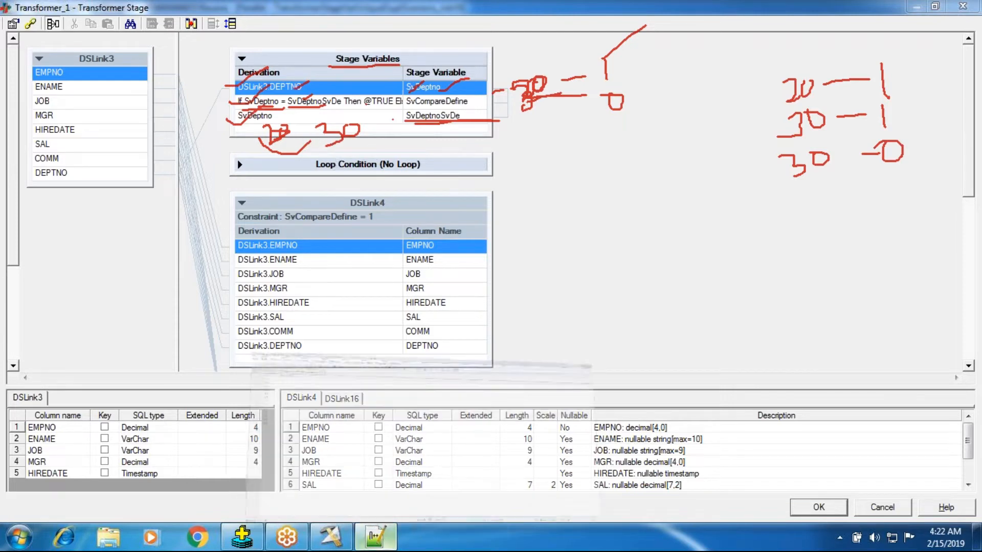
left_click(375, 536)
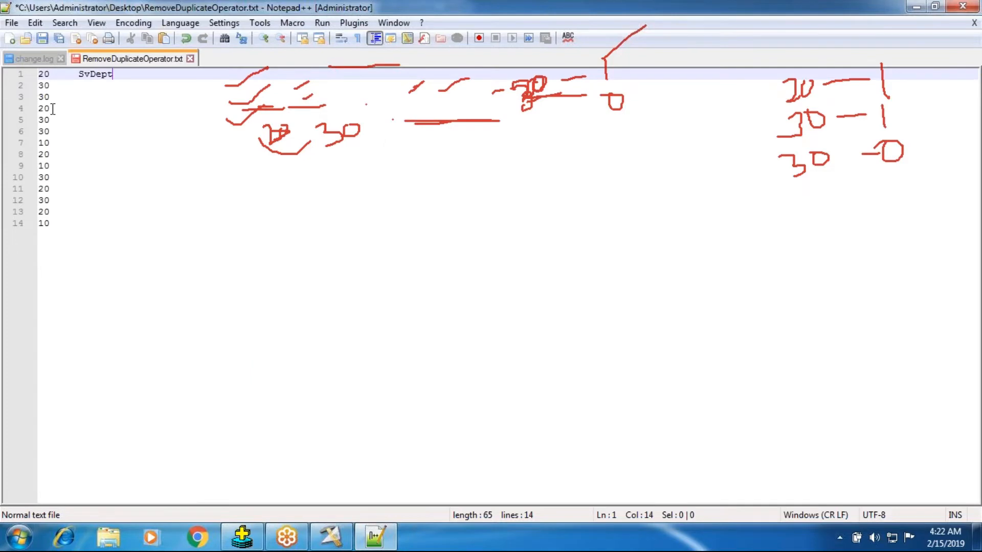
Return to the Transformer, handwrite 20 – 1 as the fourth comparison result, and underline the DSLink4 constraint SvCompareDefine = 1.
left_click(331, 536)
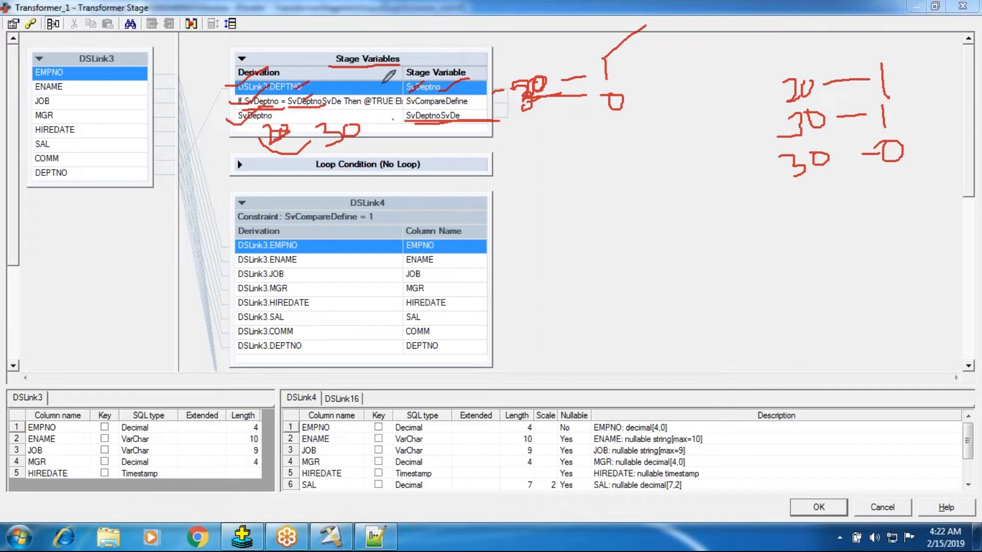
mouse_move(214, 91)
left_mouse_down()
mouse_move(215, 112)
mouse_move(232, 101)
left_mouse_up()
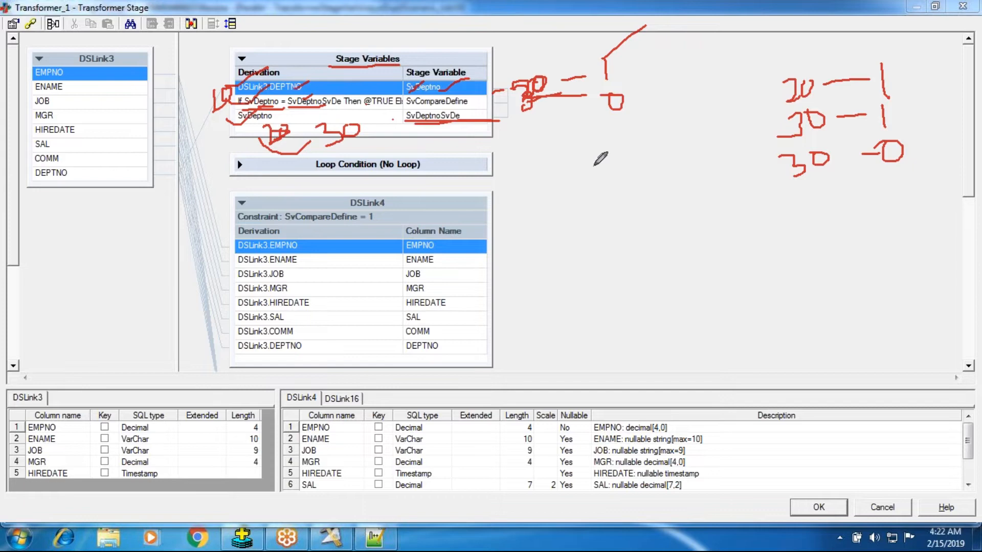
mouse_move(801, 190)
left_mouse_down()
mouse_move(799, 219)
mouse_move(826, 195)
mouse_move(880, 197)
mouse_move(902, 210)
left_mouse_up()
left_click(818, 196)
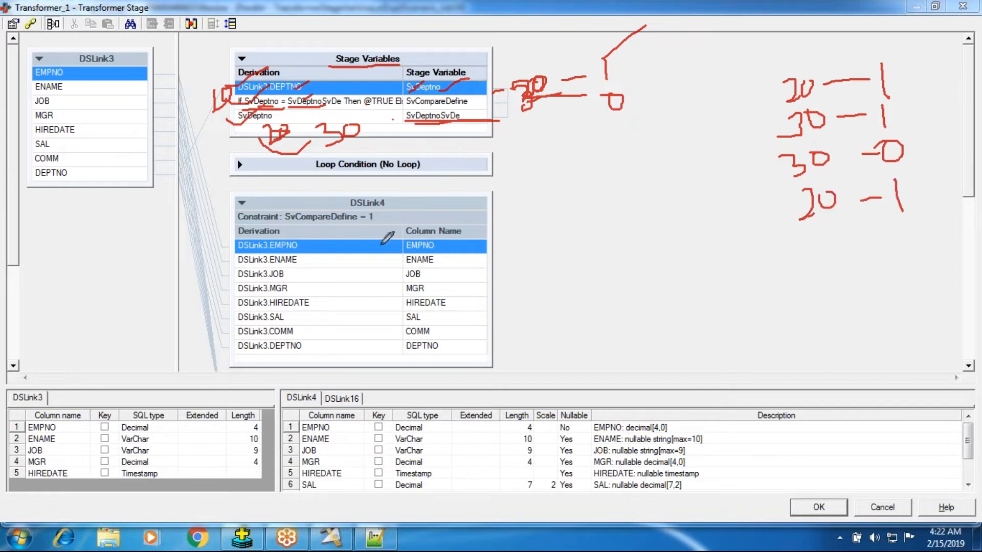
left_click_drag(289, 224, 381, 223)
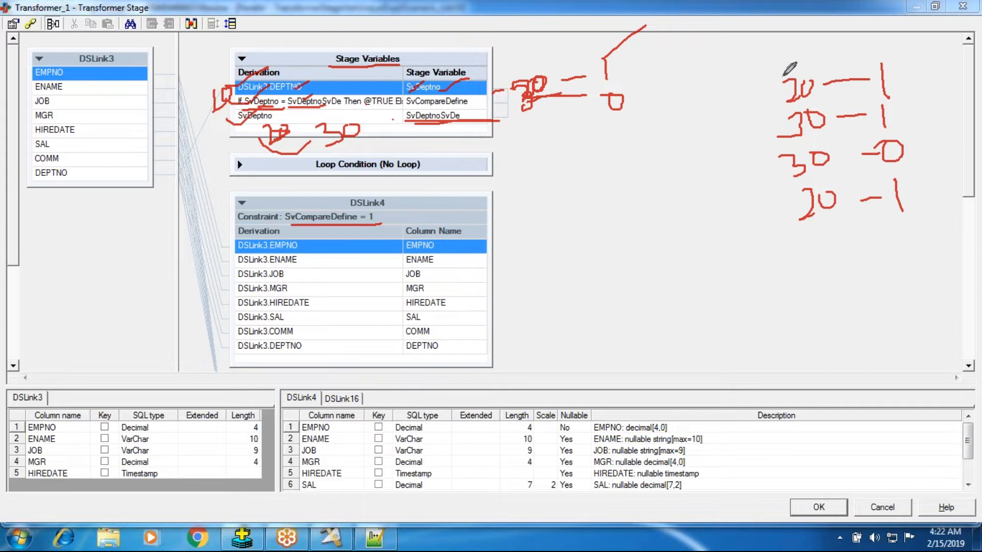
Mark the two handwritten 20 entries and their 1 results, and draw a line down through the noted department numbers.
left_click_drag(784, 83, 818, 60)
left_click_drag(800, 220, 856, 200)
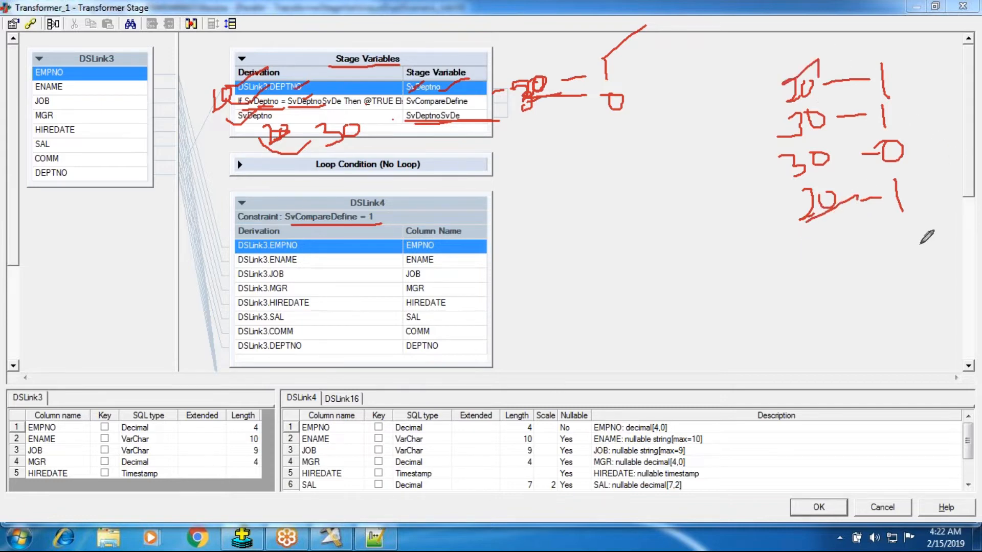
left_click_drag(909, 217, 919, 216)
left_click_drag(899, 100, 880, 102)
left_click_drag(886, 80, 920, 50)
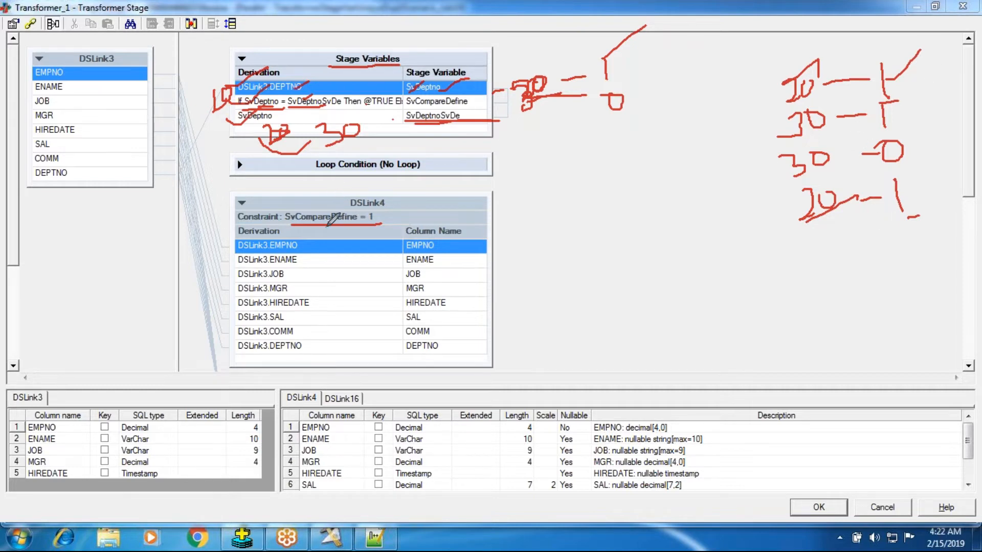
left_click_drag(793, 69, 805, 217)
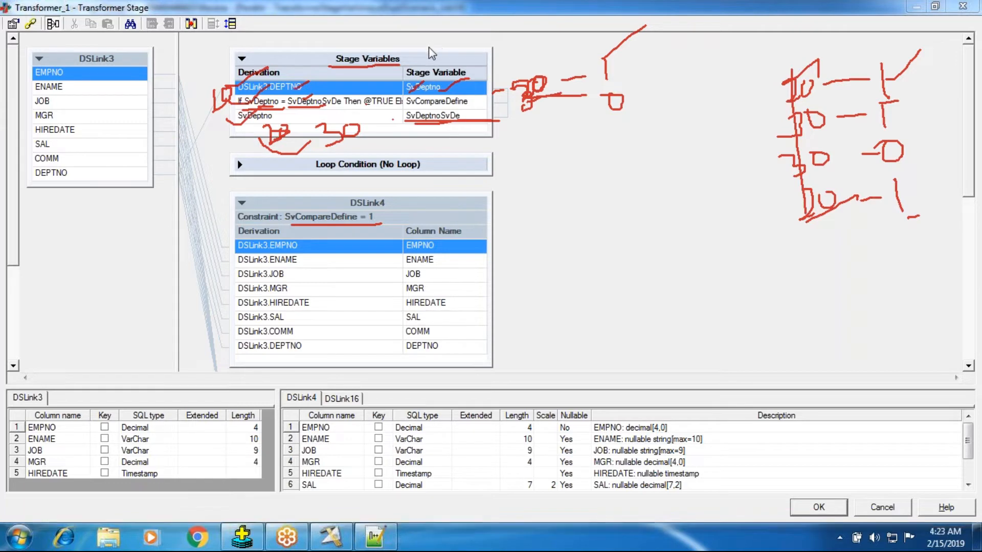
Select the whole department list in Notepad++, and run select * from emp order by deptno; in SQL*Plus.
left_click(379, 536)
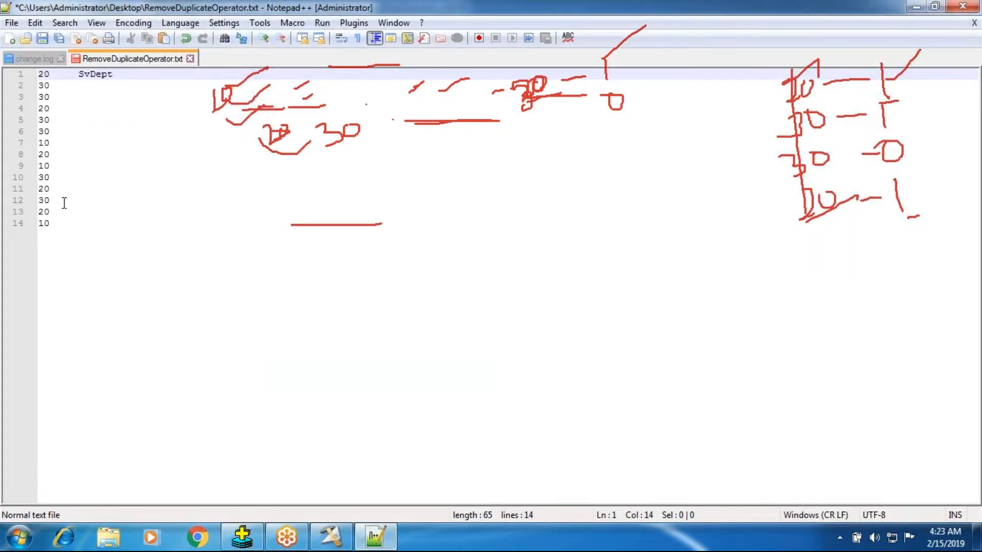
left_click_drag(51, 229, 44, 74)
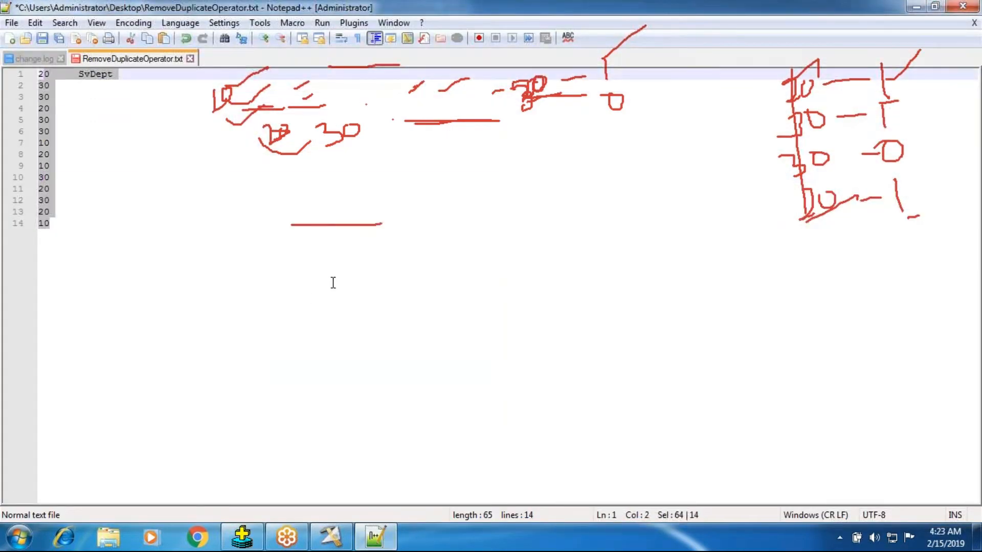
left_click(259, 534)
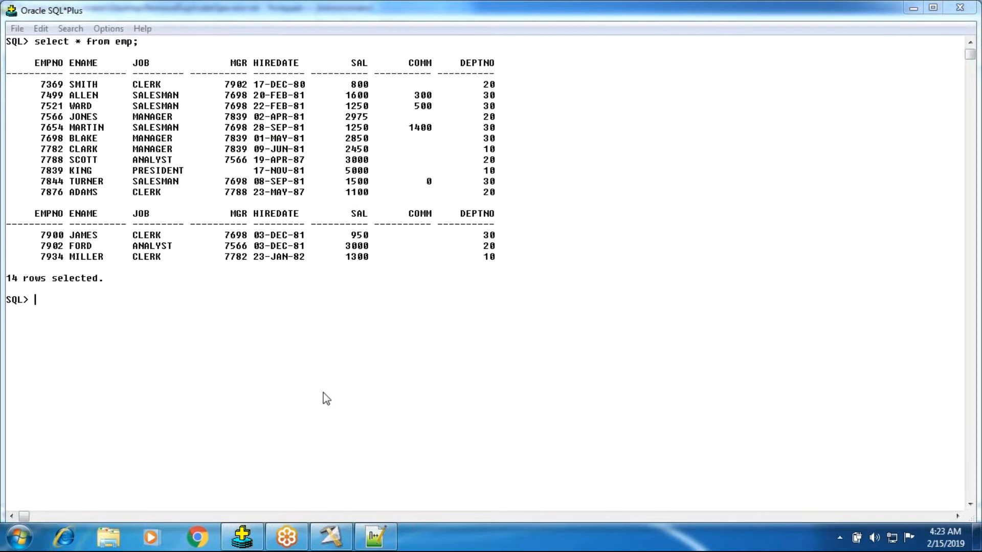
left_click(302, 403)
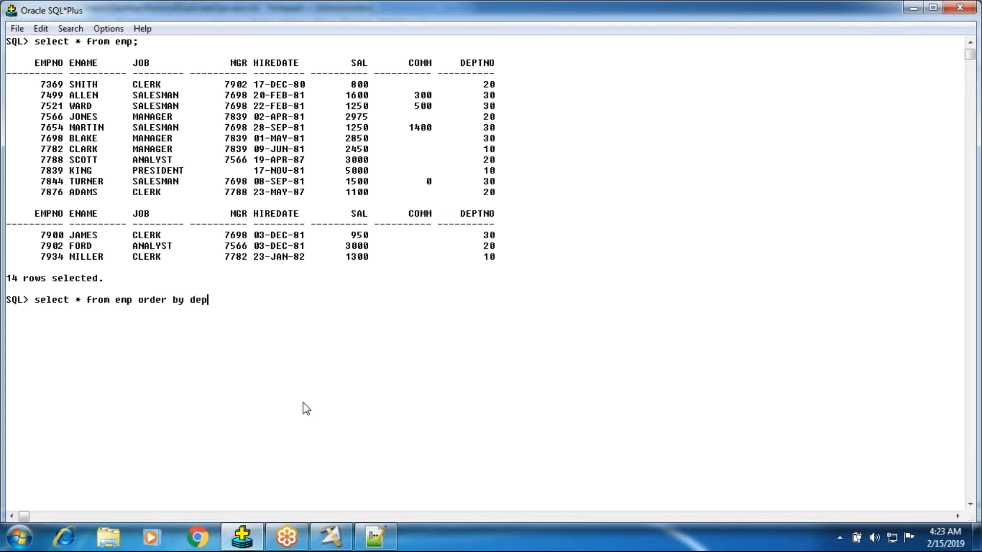
key("Return")
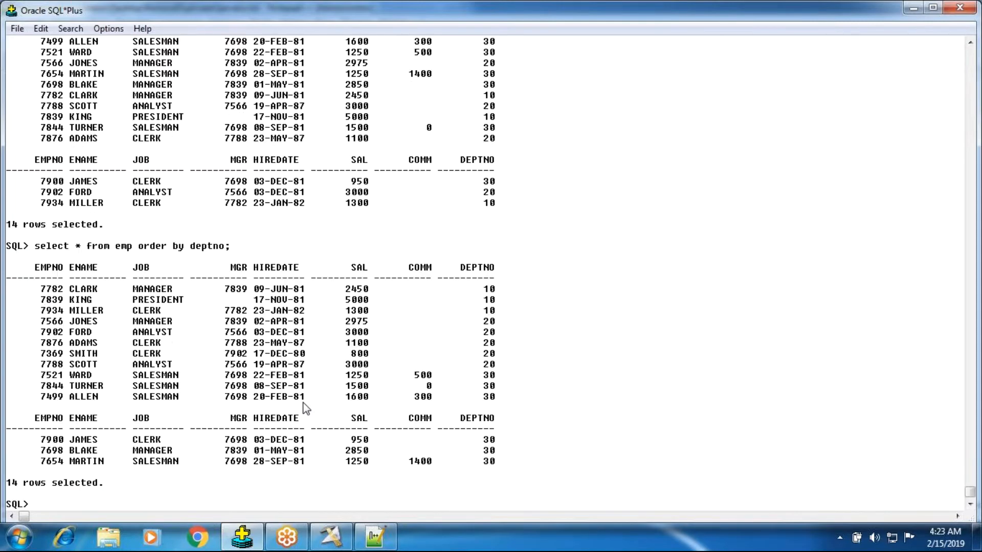
Copy the DEPTNO values of all rows from the sorted query result.
left_click_drag(472, 288, 494, 475)
left_click(494, 315)
left_click_drag(485, 289, 493, 466)
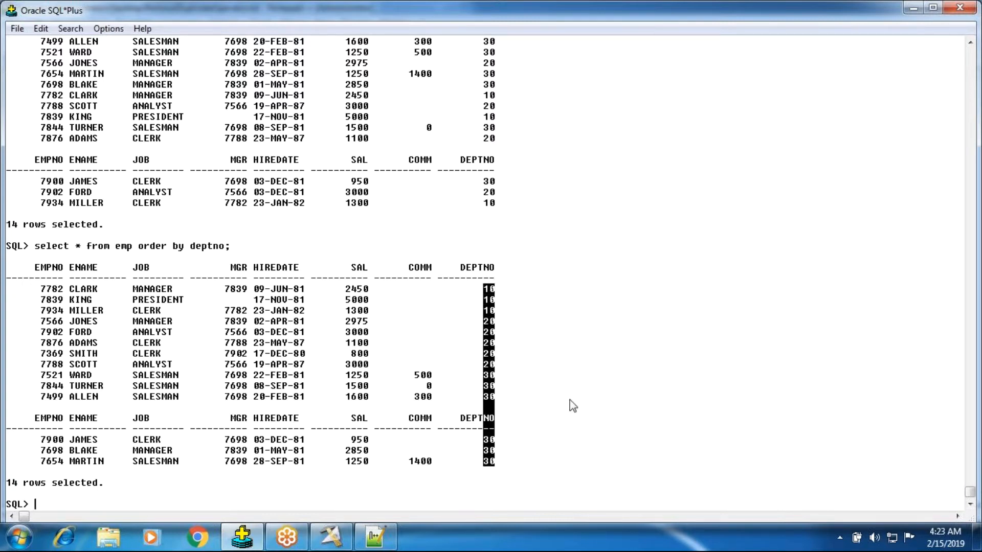
key("ctrl+c")
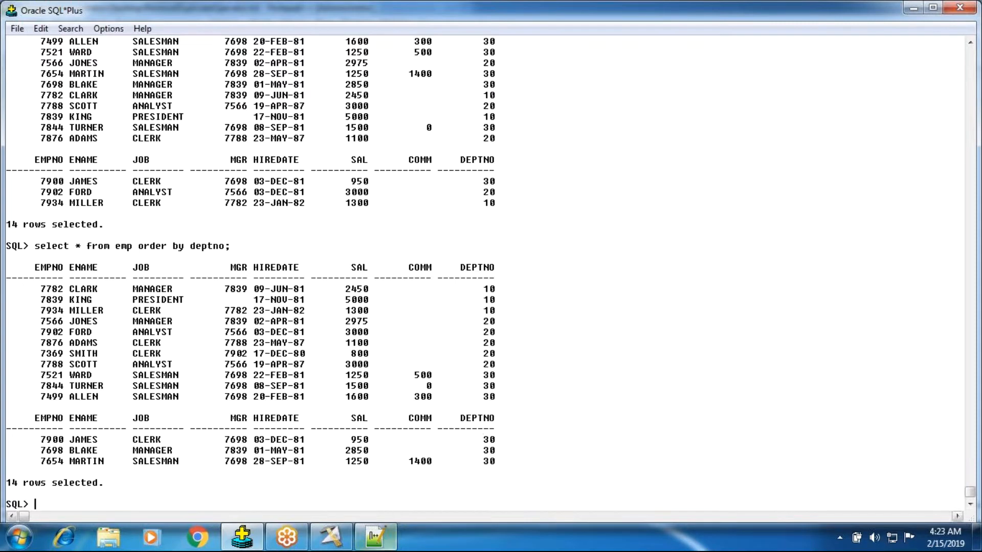
Replace the old department list in RemoveDuplicateOperator.txt with the copied sorted values and remove the extra non-data lines.
left_click(375, 537)
key("Delete")
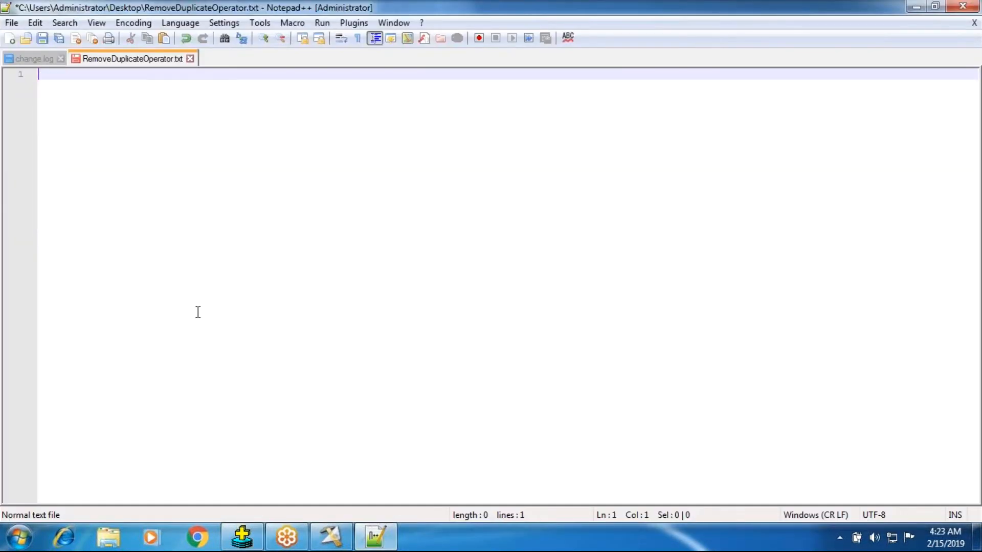
key("ctrl+v")
left_click_drag(55, 223, 41, 204)
key("Delete")
key("Delete")
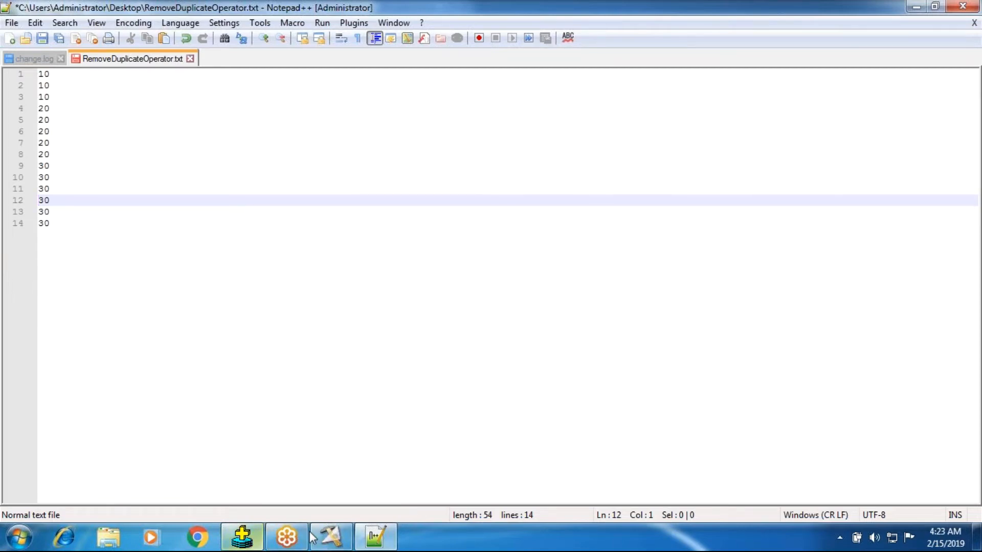
Return to the Transformer and handwrite the sorted department numbers, starting with the 10s and 20s, beside the DSLink3 input columns.
left_click(331, 537)
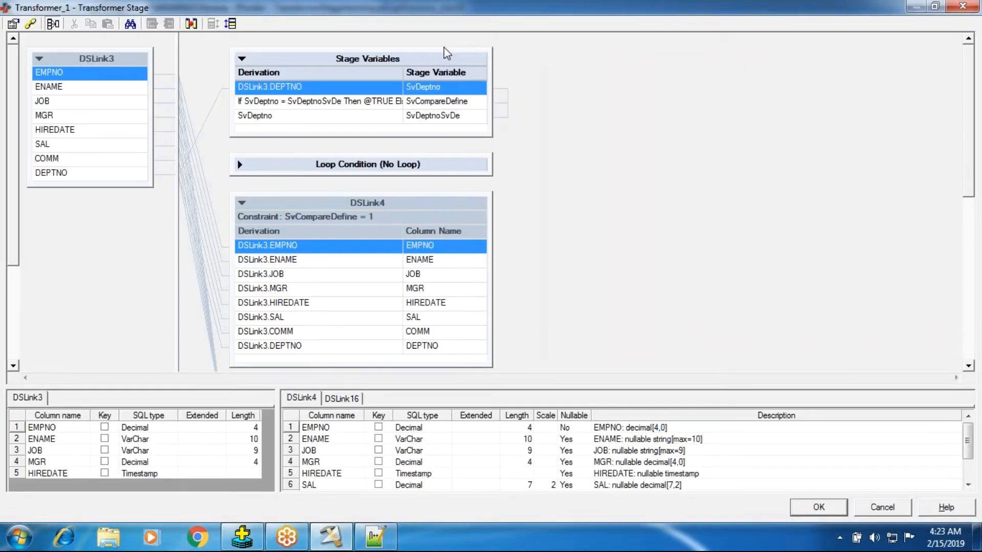
left_click_drag(124, 64, 128, 62)
mouse_move(133, 53)
left_mouse_down()
mouse_move(131, 97)
mouse_move(139, 81)
left_mouse_up()
mouse_move(126, 114)
left_mouse_down()
mouse_move(150, 117)
mouse_move(154, 161)
mouse_move(162, 153)
mouse_move(178, 175)
left_mouse_up()
mouse_move(169, 229)
left_mouse_down()
mouse_move(189, 239)
mouse_move(191, 260)
mouse_move(199, 237)
left_mouse_up()
mouse_move(193, 275)
left_mouse_down()
mouse_move(197, 289)
mouse_move(207, 269)
left_mouse_up()
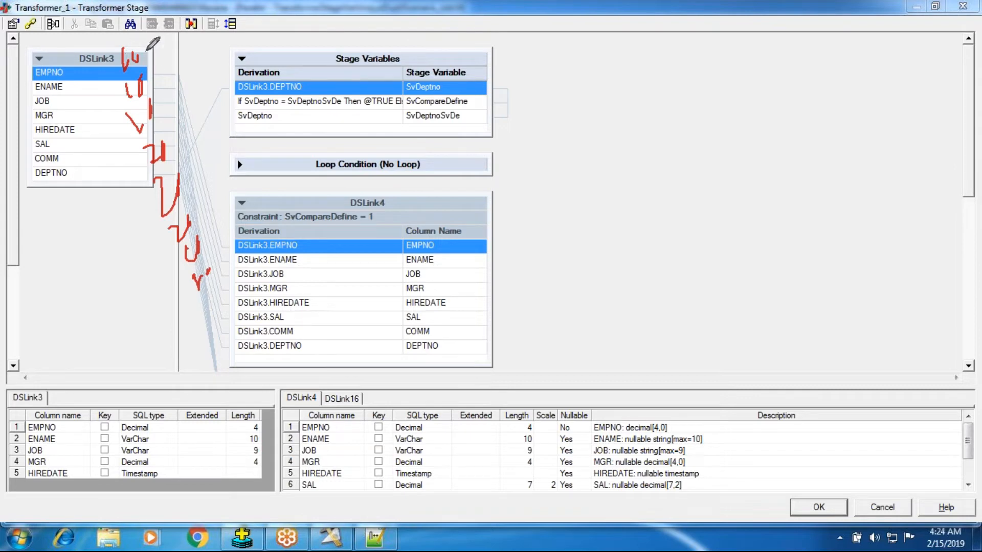
Draw a line from the first 10 to the DSLink3.DEPTNO derivation, mark SvDeptno and SvDeptnoSvDe, and note the result 10 – 0.
left_click_drag(144, 56, 259, 83)
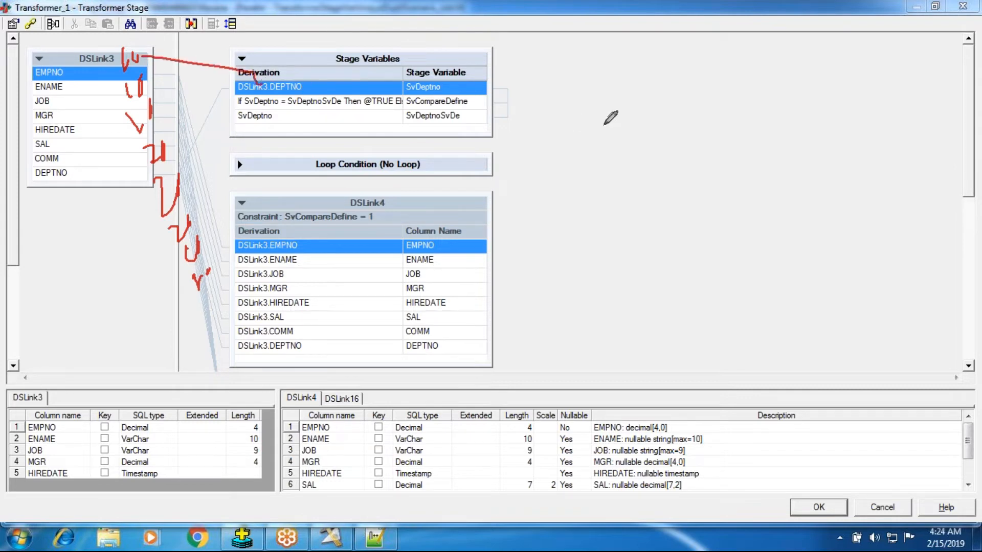
mouse_move(516, 69)
left_mouse_down()
mouse_move(517, 81)
mouse_move(532, 63)
left_mouse_up()
left_click_drag(438, 88, 467, 68)
left_click_drag(465, 119, 477, 119)
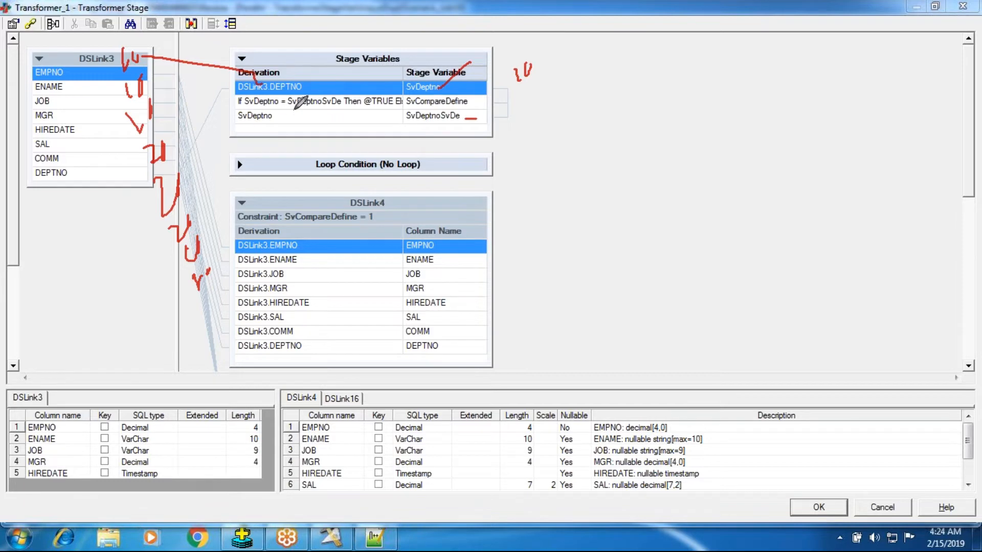
left_click_drag(518, 88, 536, 78)
left_click_drag(548, 73, 568, 77)
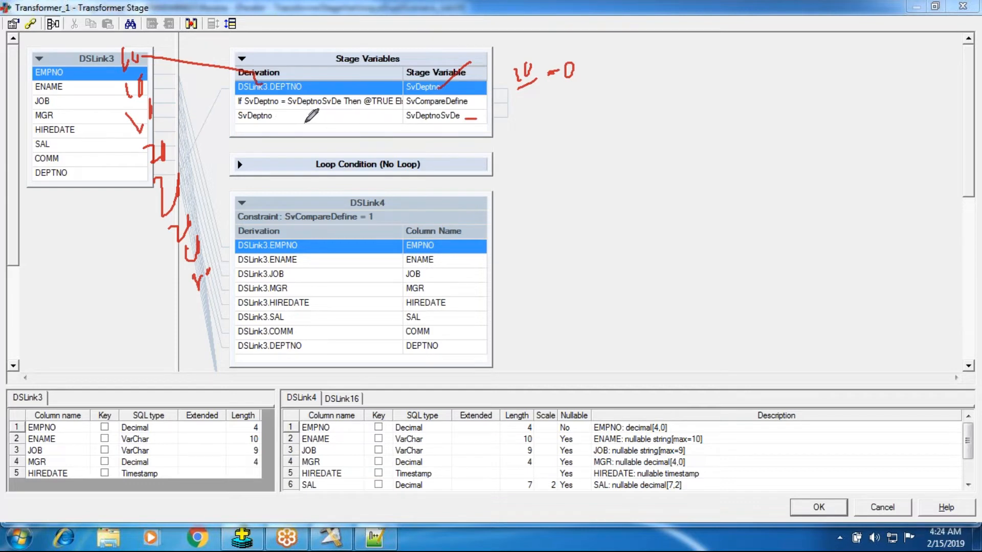
Handwrite and underline 10 as the stored value beside the SvDeptno derivation, and mark that derivation.
left_click_drag(294, 119, 302, 135)
mouse_move(310, 109)
left_mouse_down()
mouse_move(320, 105)
mouse_move(311, 109)
mouse_move(326, 132)
left_mouse_up()
left_click_drag(230, 121, 244, 119)
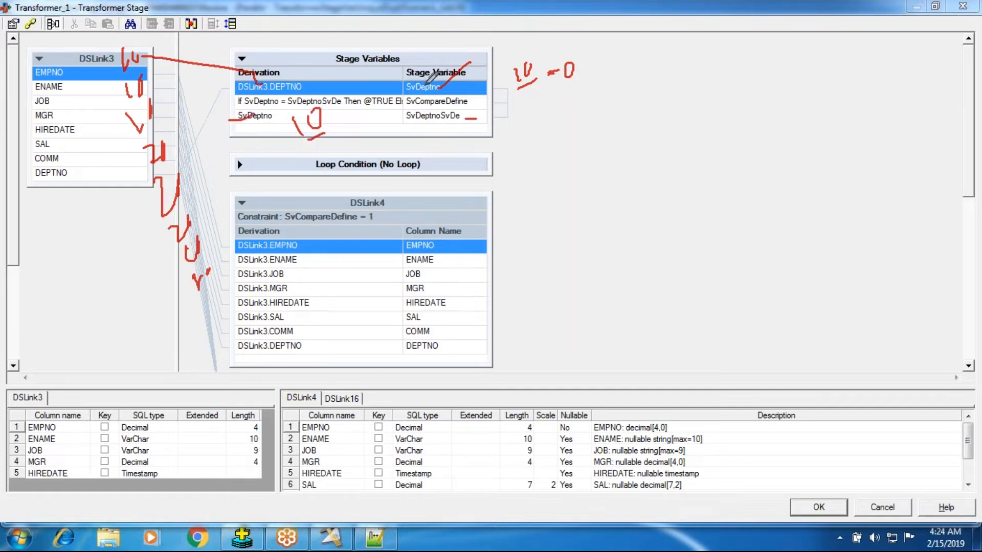
Connect the second 10 to the DEPTNO derivation, write 10 beside SvDeptno, mark the stored 10, and note 10 – 1.
left_click_drag(136, 94, 254, 86)
left_click_drag(463, 86, 472, 95)
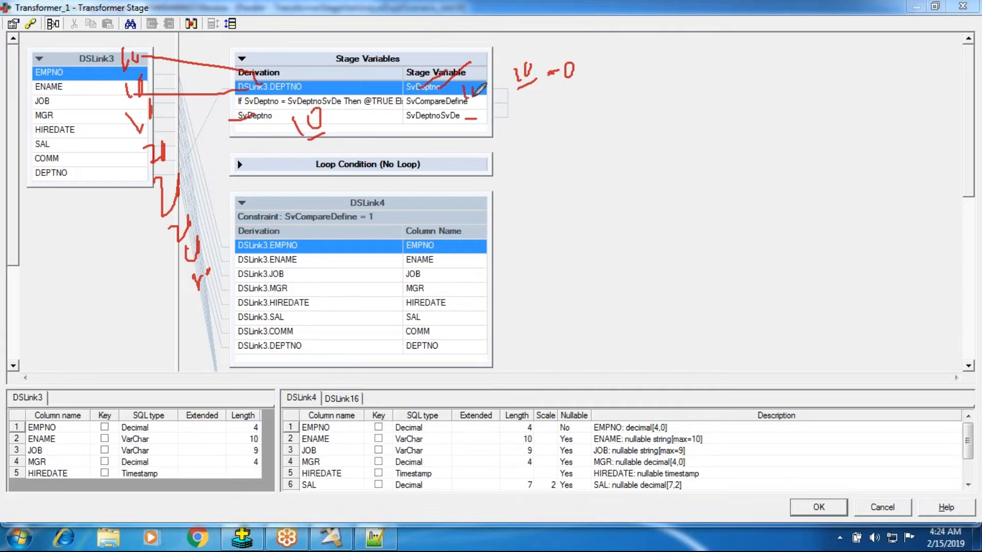
mouse_move(296, 120)
left_mouse_down()
mouse_move(323, 133)
mouse_move(313, 110)
left_mouse_up()
mouse_move(524, 97)
left_mouse_down()
mouse_move(524, 113)
mouse_move(558, 96)
mouse_move(577, 111)
left_mouse_up()
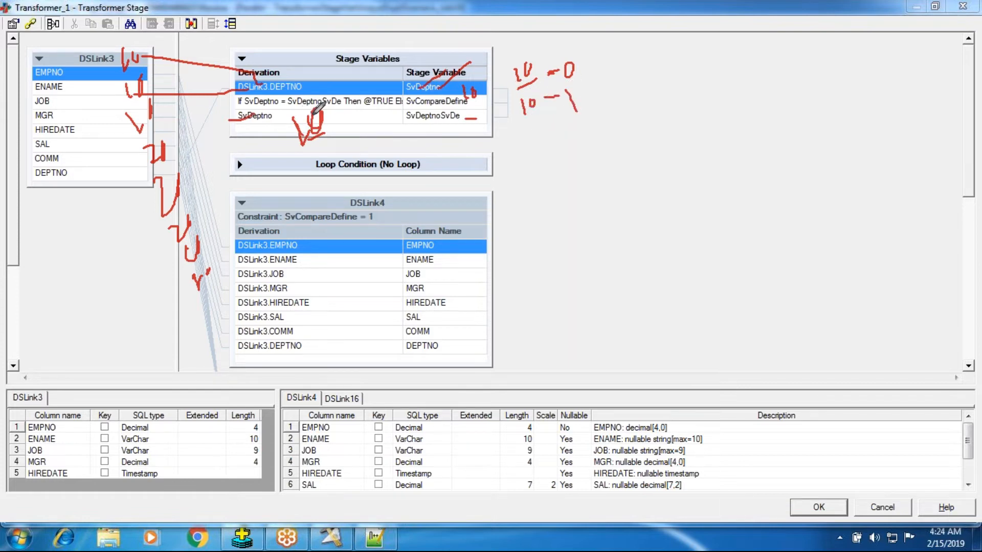
Trace the third 10 to the stage variables and note 10 – 1, then note 20 – 0 for the first 20.
left_click_drag(152, 109, 230, 109)
mouse_move(532, 129)
left_mouse_down()
mouse_move(535, 152)
mouse_move(554, 130)
mouse_move(602, 145)
left_mouse_up()
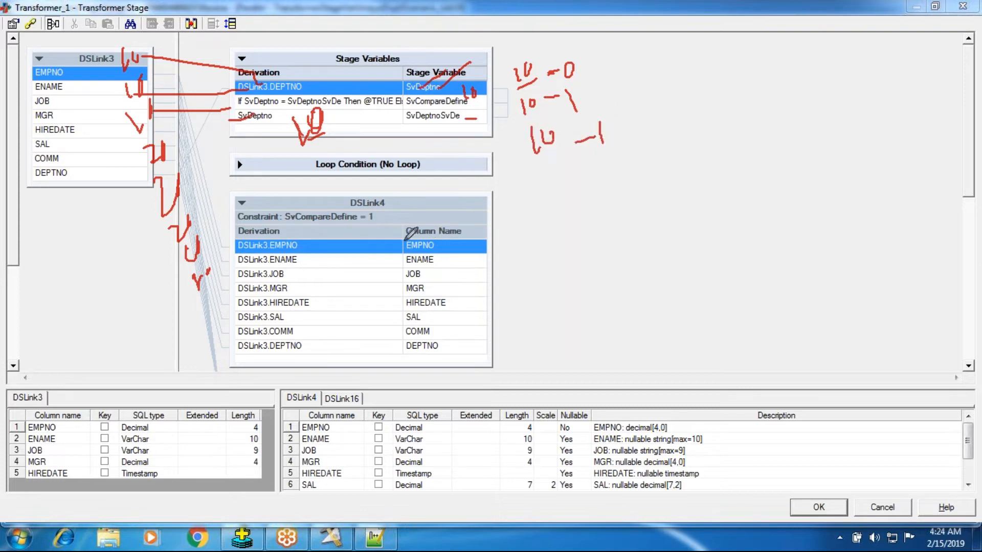
left_click(173, 148)
mouse_move(527, 177)
left_mouse_down()
mouse_move(537, 191)
mouse_move(556, 184)
left_mouse_up()
mouse_move(560, 175)
left_mouse_down()
mouse_move(560, 188)
mouse_move(560, 175)
mouse_move(621, 171)
mouse_move(628, 185)
left_mouse_up()
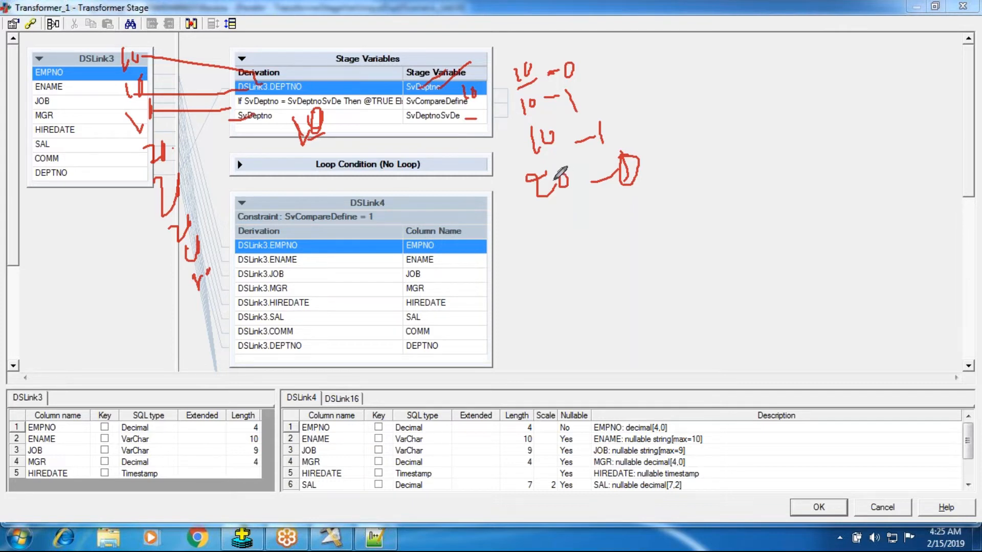
Clear all pen strokes from the Transformer window and leave drawing mode.
mouse_move(102, 33)
left_mouse_down()
mouse_move(144, 235)
mouse_move(182, 308)
mouse_move(211, 169)
mouse_move(98, 31)
mouse_move(85, 30)
left_mouse_up()
right_click(535, 64)
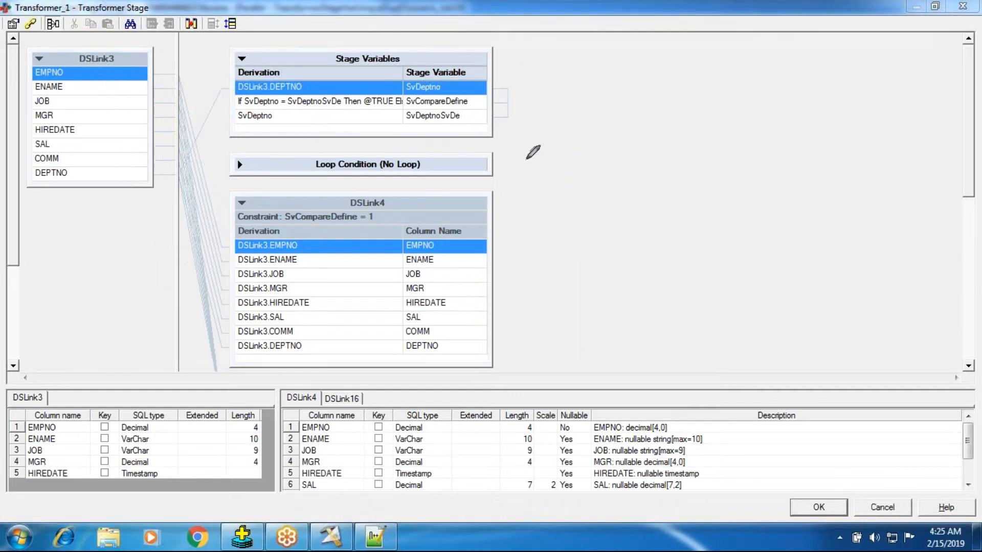
key("Escape")
double_click(370, 101)
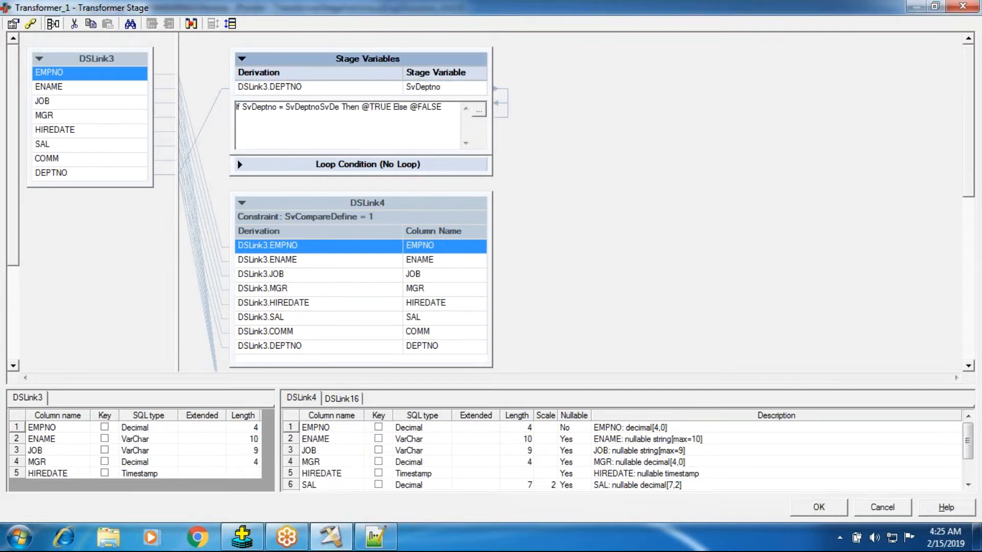
double_click(380, 107)
key("BackSpace")
key("BackSpace")
right_click(361, 121)
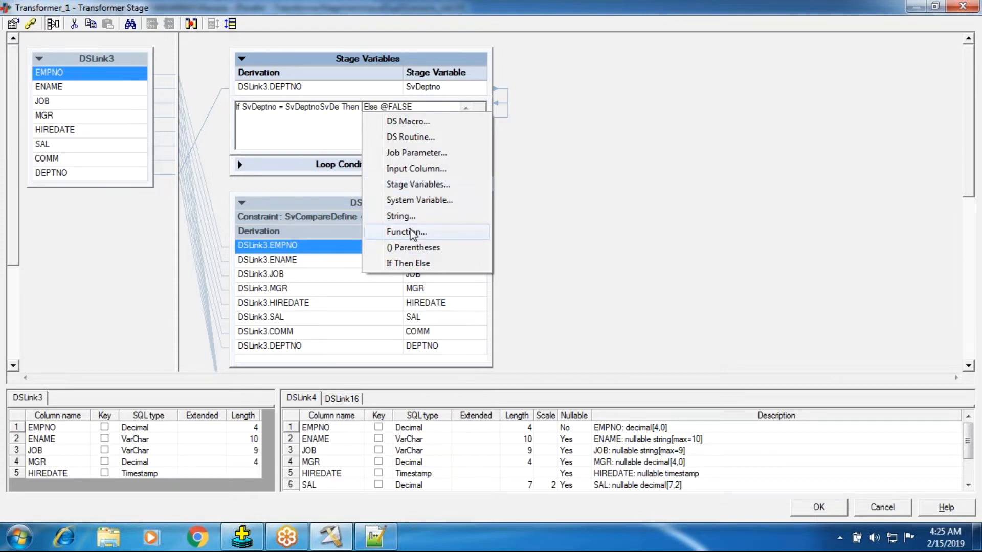
left_click(412, 201)
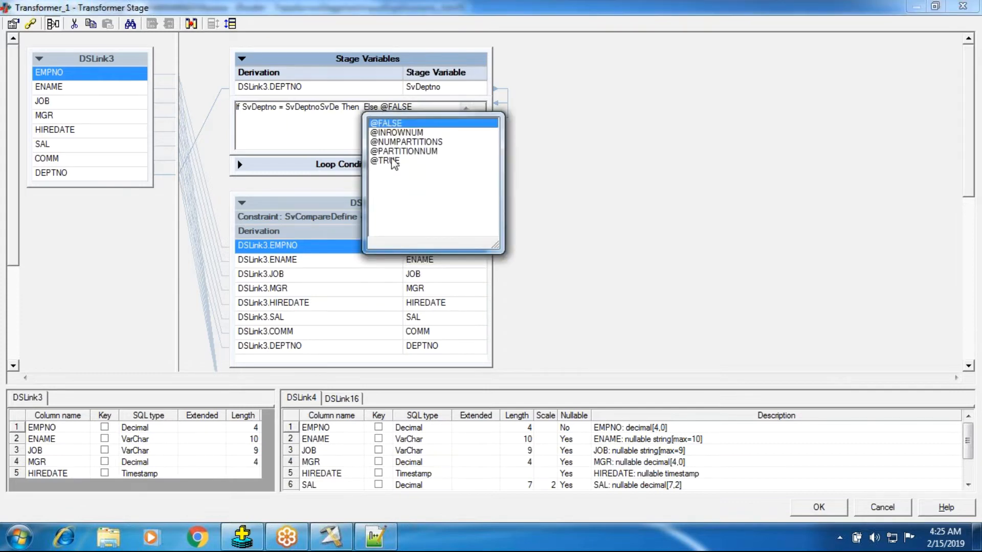
double_click(392, 125)
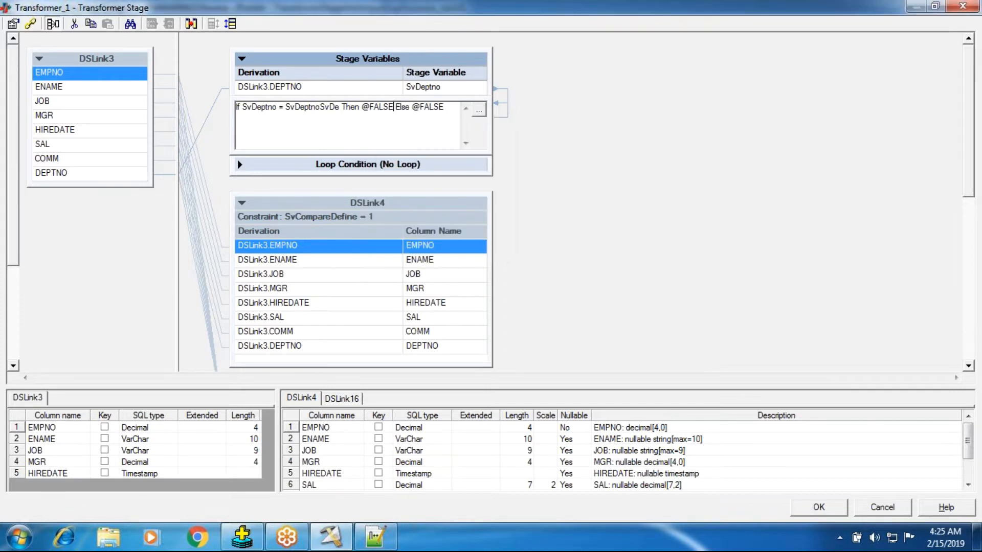
left_click_drag(413, 107, 444, 106)
right_click(442, 112)
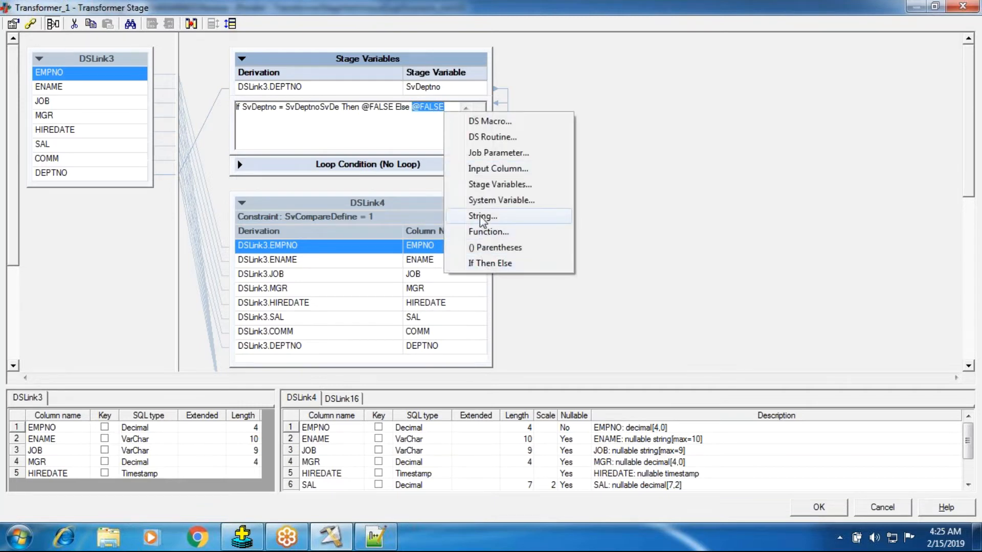
left_click(480, 200)
double_click(462, 163)
left_click(646, 202)
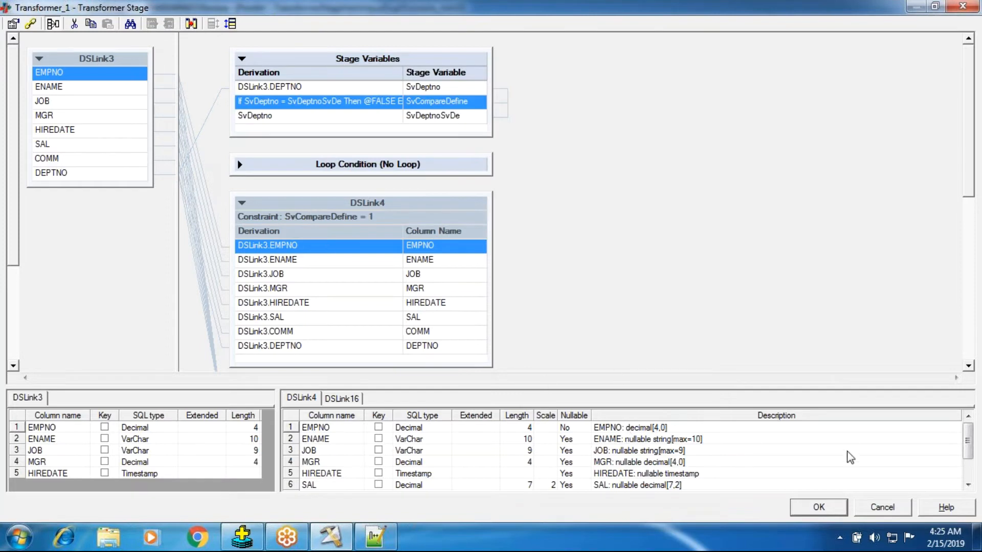
Accept the Transformer changes, save and compile the job, and run it with the default run options.
left_click(819, 507)
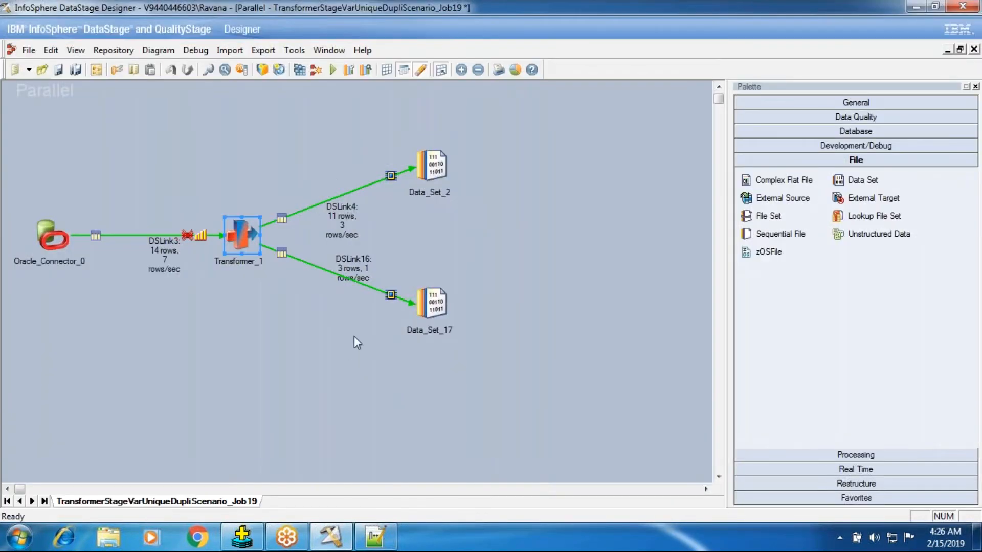
left_click(299, 70)
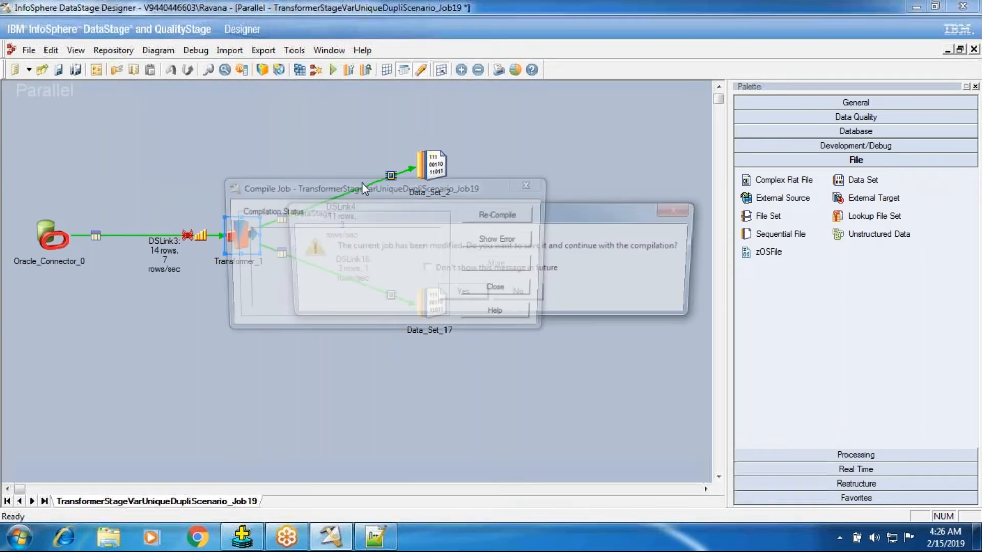
key("Return")
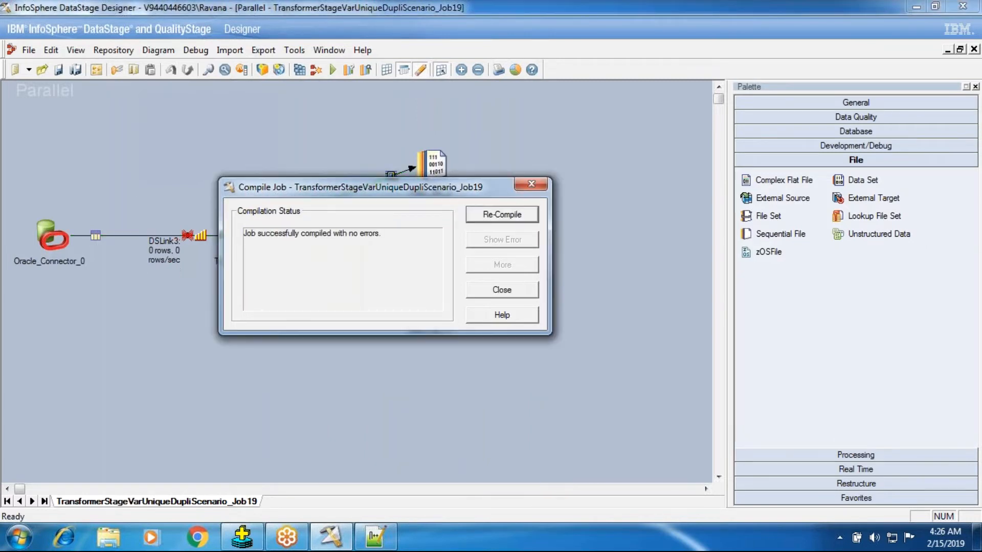
left_click(481, 290)
left_click(333, 70)
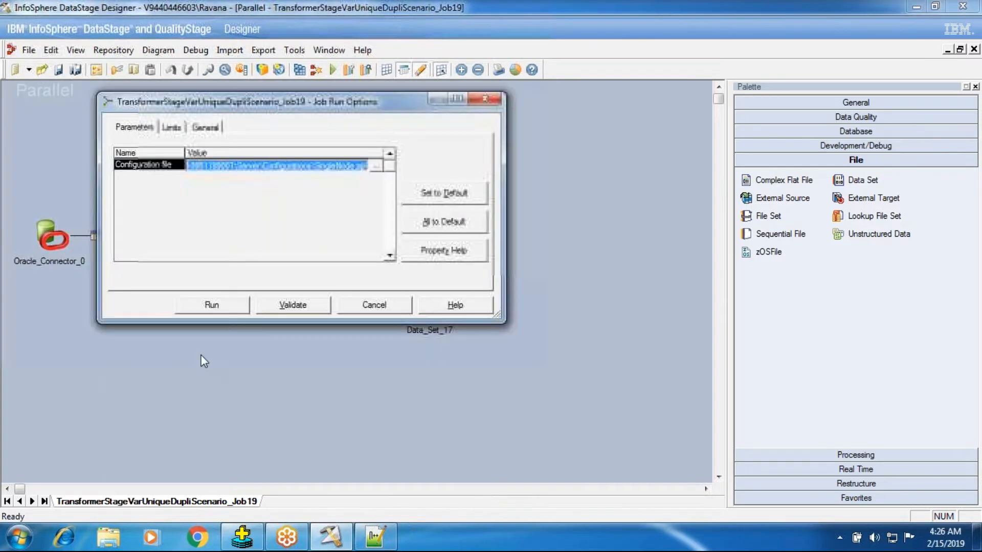
left_click(226, 305)
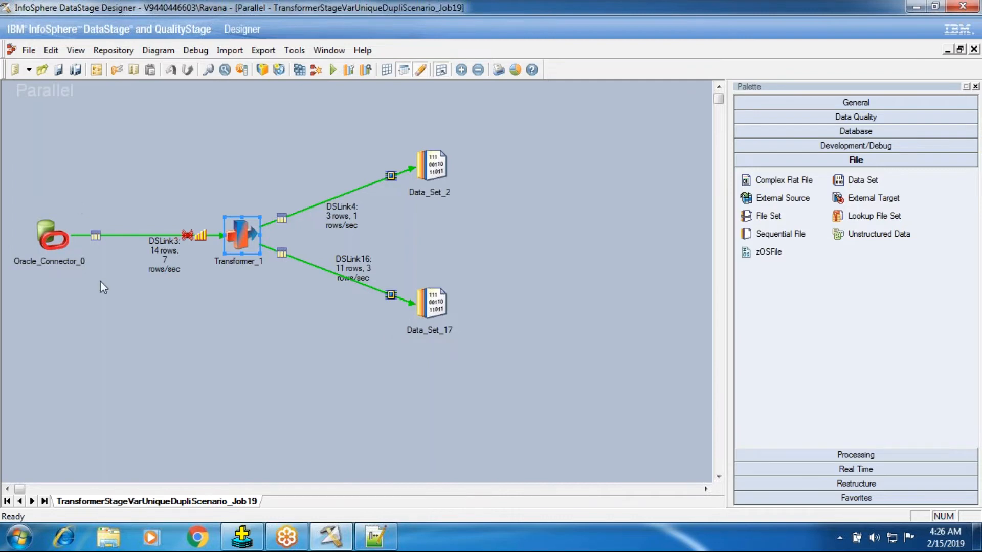
Review the full SvCompareDefine derivation in the Transformer_1 stage.
double_click(238, 239)
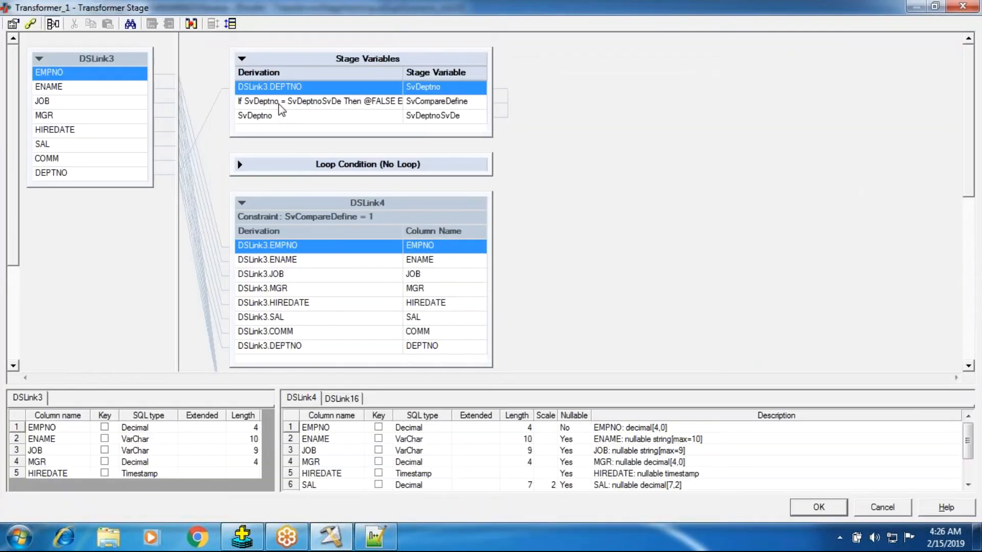
double_click(278, 104)
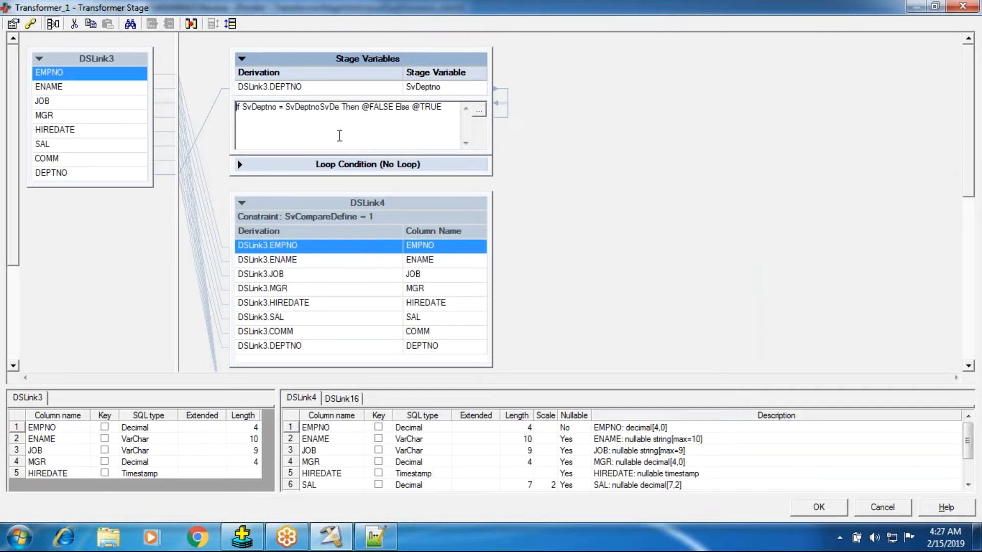
left_click(511, 134)
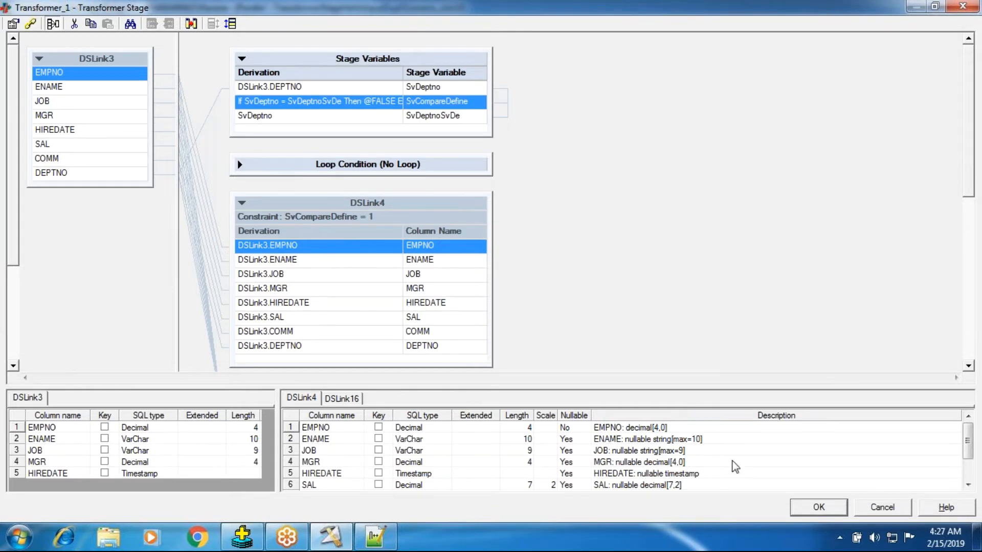
left_click(798, 507)
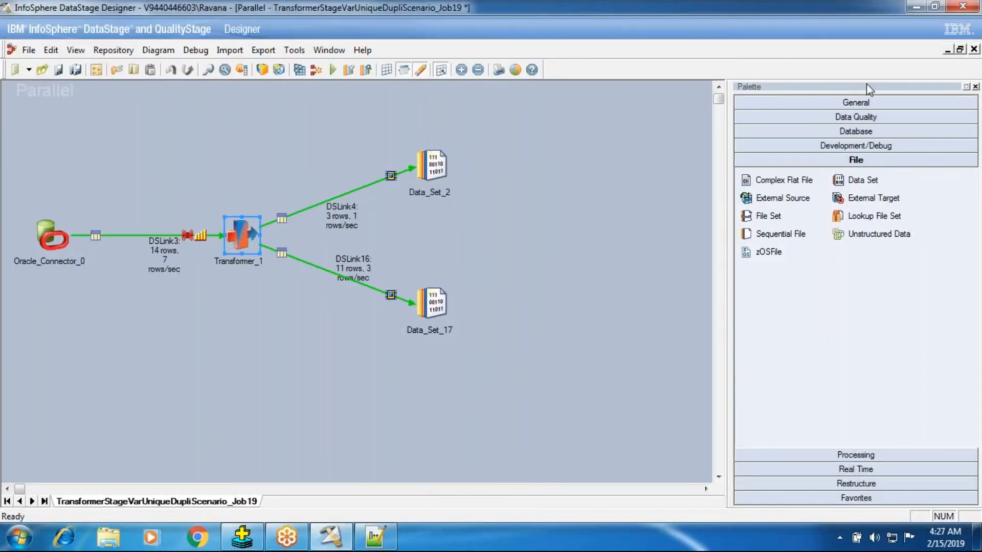
Save and close TransformerStageVarUniqueDupliScenario_Job19, and browse the Batch101 jobs for opening.
left_click(974, 49)
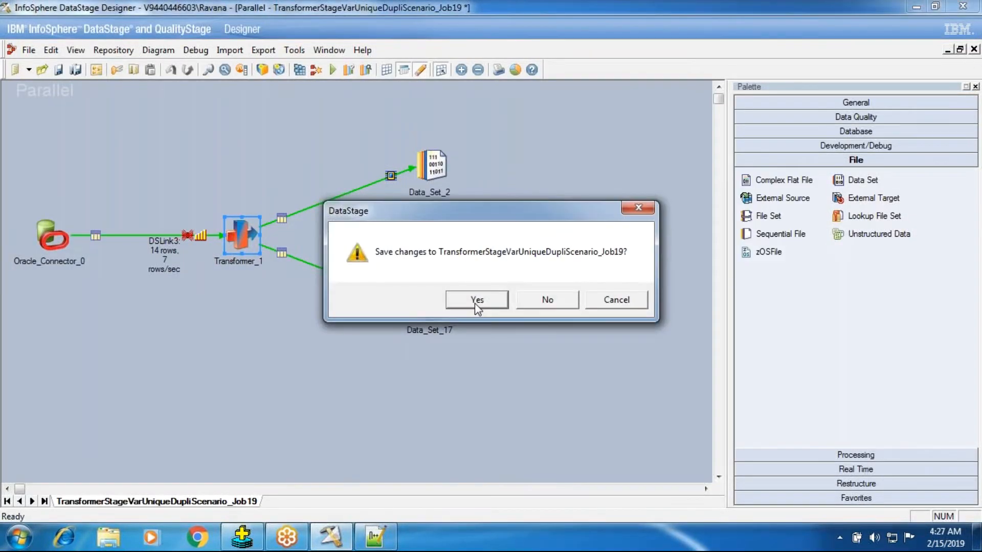
left_click(476, 300)
left_click(15, 49)
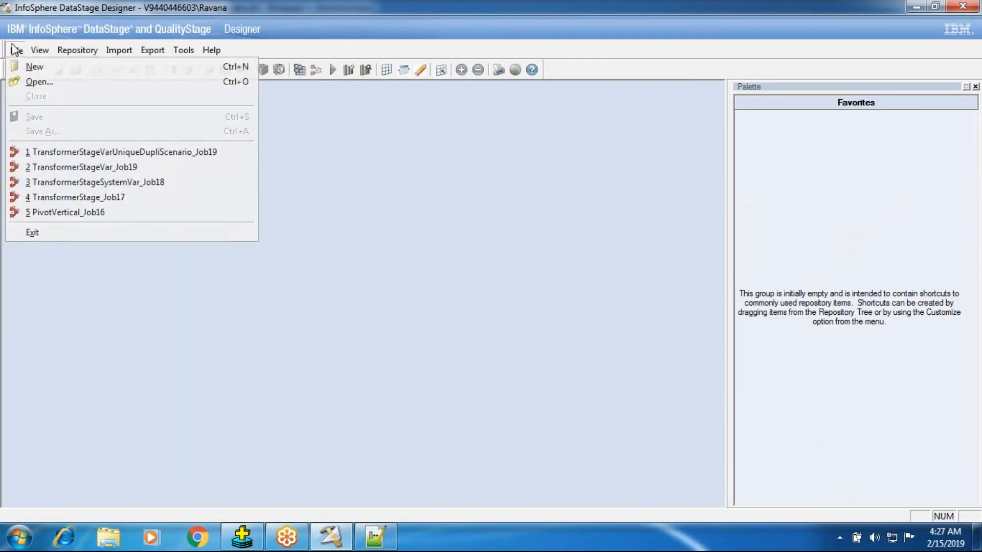
left_click(39, 82)
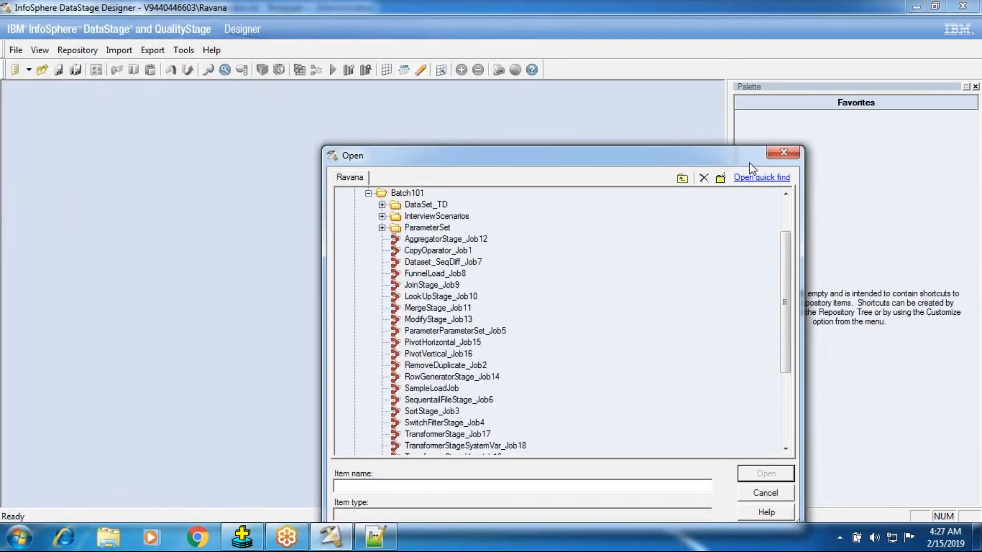
left_click_drag(750, 162, 739, 92)
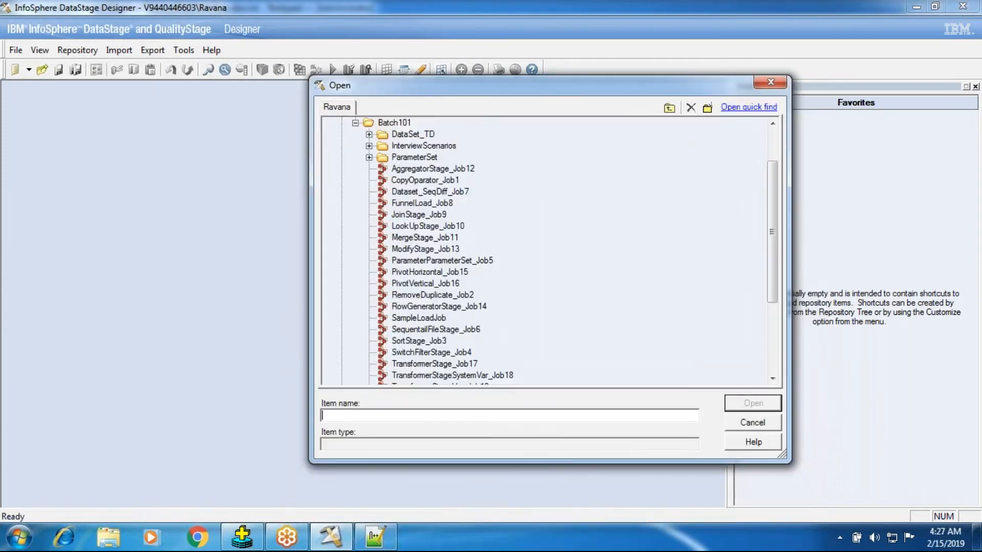
left_click(772, 379)
left_click(772, 379)
left_click(772, 378)
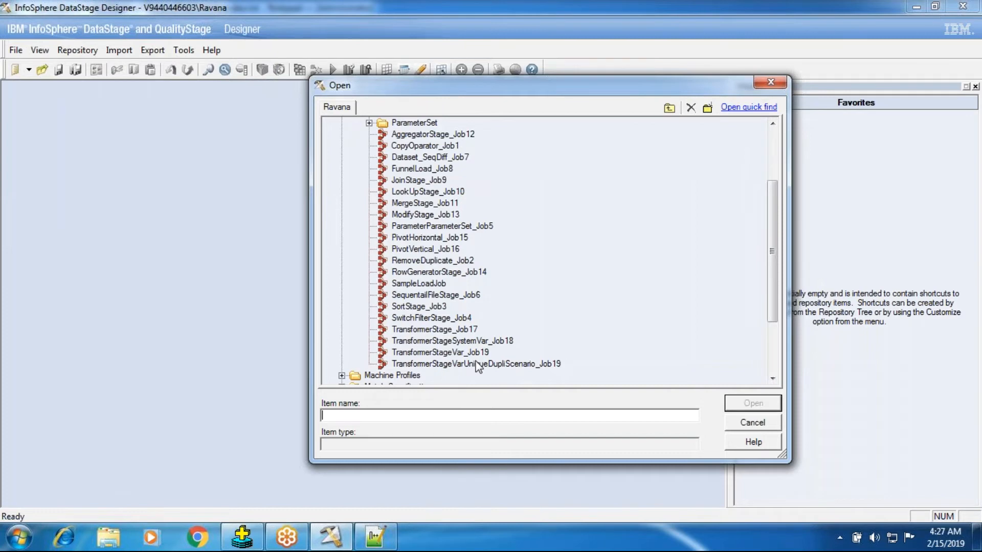
Rename the TransformerStageVarUniqueDupliScenario_Job19 job as TransformerStageVarUniqueDupliScenario_Job20.
left_click(453, 146)
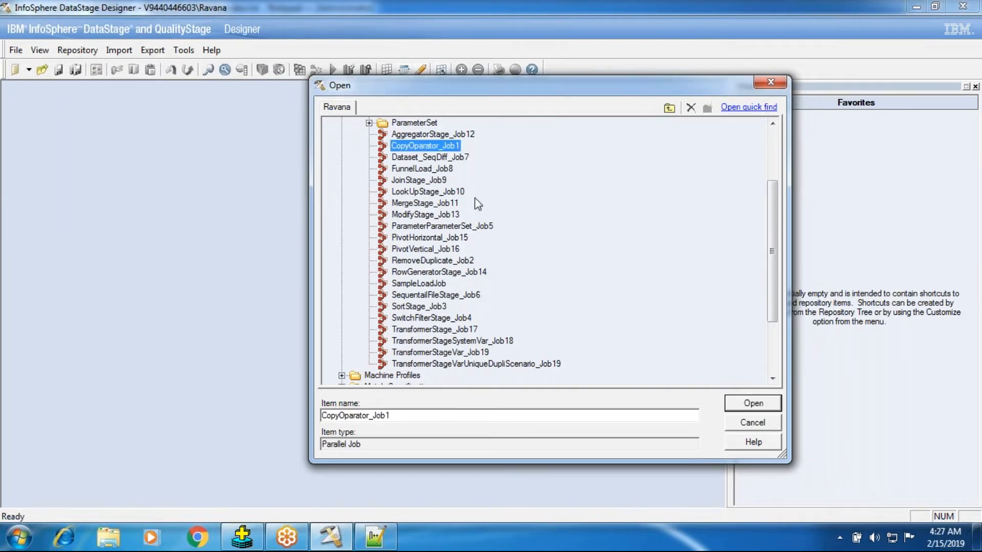
left_click(527, 363)
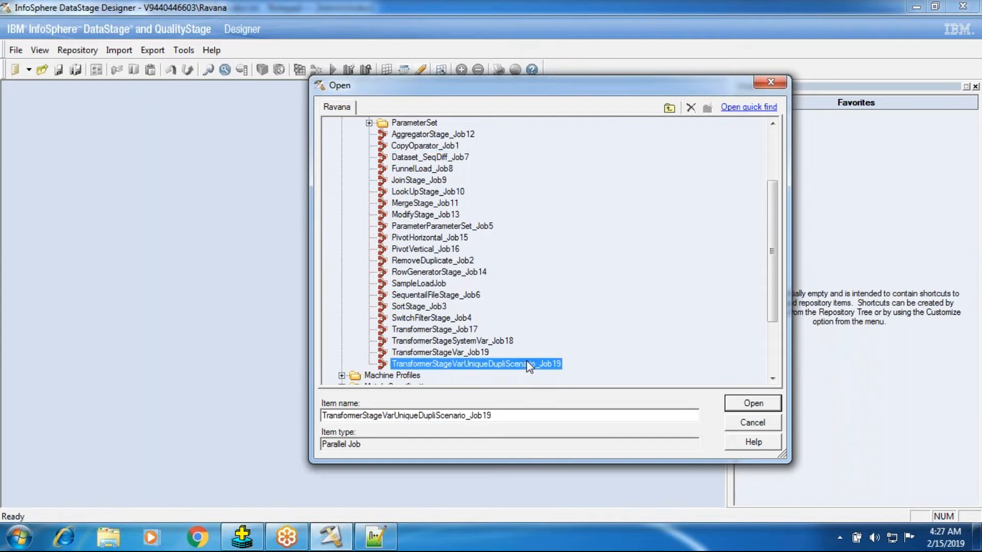
right_click(528, 364)
left_click(559, 322)
type("20")
key("Return")
Create a copy of TransformerStageVarUniqueDupliScenario_Job20 and rename the copy as TransformerStageNullHandlings_Job21.
right_click(561, 367)
left_click(579, 311)
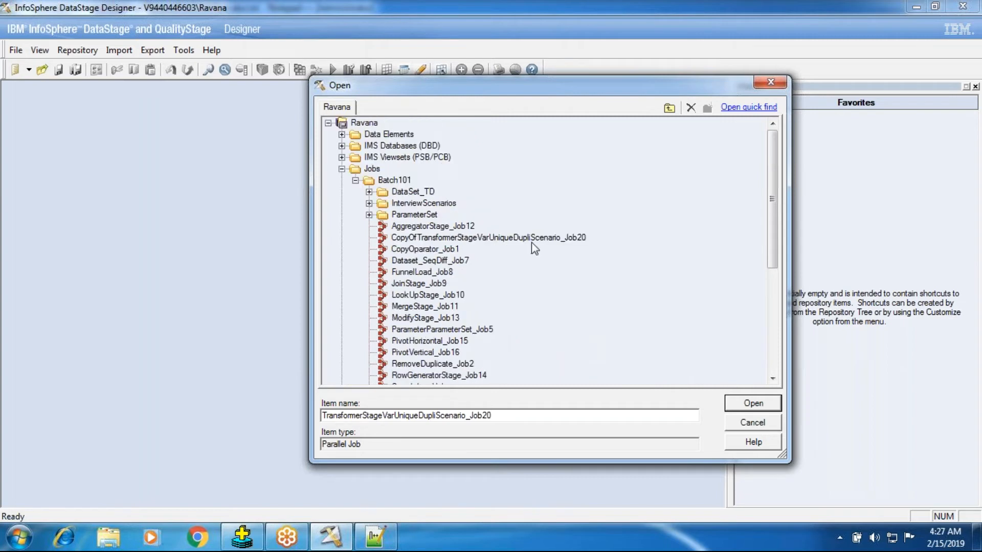
left_click(531, 238)
left_click(579, 239)
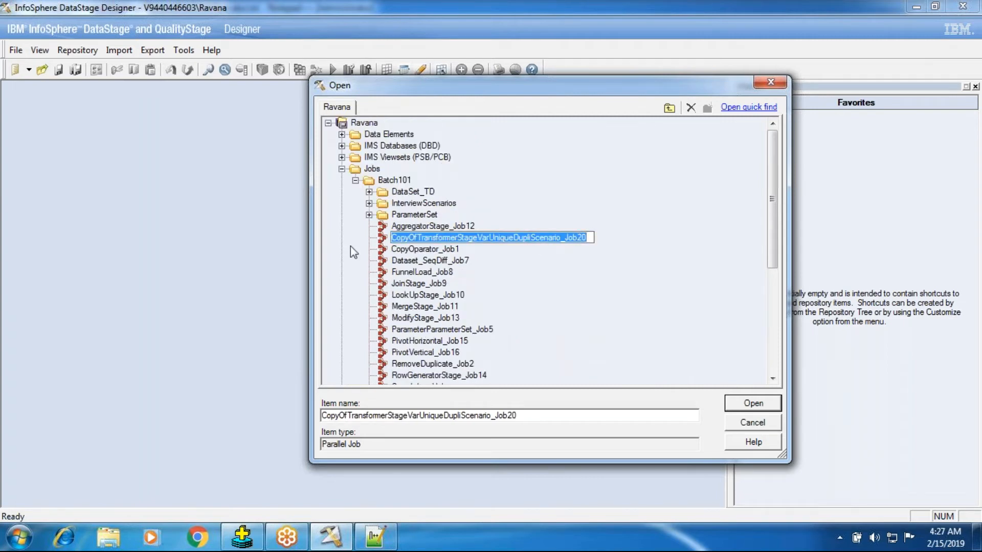
left_click(421, 237)
key("BackSpace")
key("BackSpace")
key("BackSpace")
key("BackSpace")
key("BackSpace")
key("BackSpace")
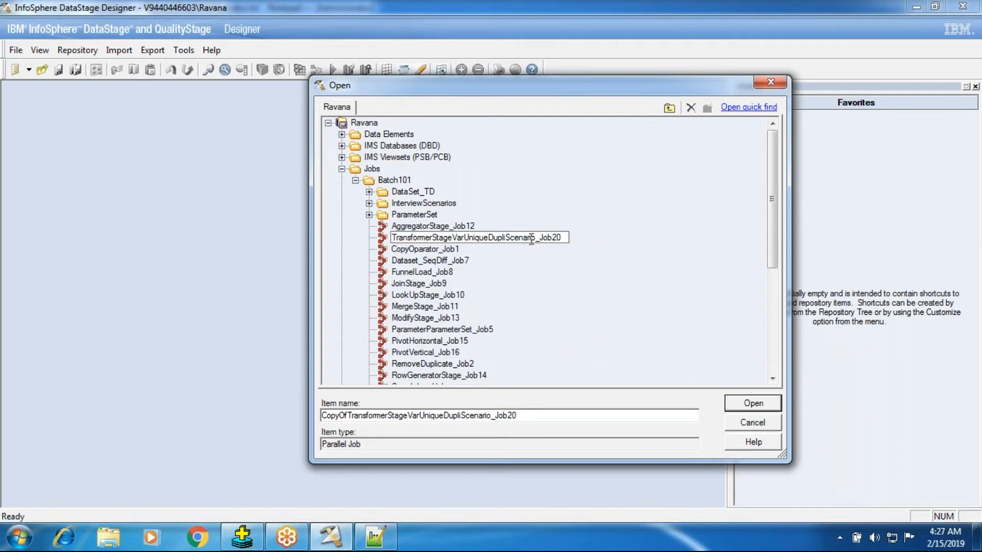
key("BackSpace")
key("BackSpace")
key("BackSpace")
key("BackSpace")
key("BackSpace")
key("BackSpace")
key("BackSpace")
key("BackSpace")
key("BackSpace")
key("BackSpace")
key("BackSpace")
key("BackSpace")
key("BackSpace")
key("BackSpace")
key("BackSpace")
key("BackSpace")
key("BackSpace")
key("BackSpace")
key("BackSpace")
key("BackSpace")
key("BackSpace")
key("BackSpace")
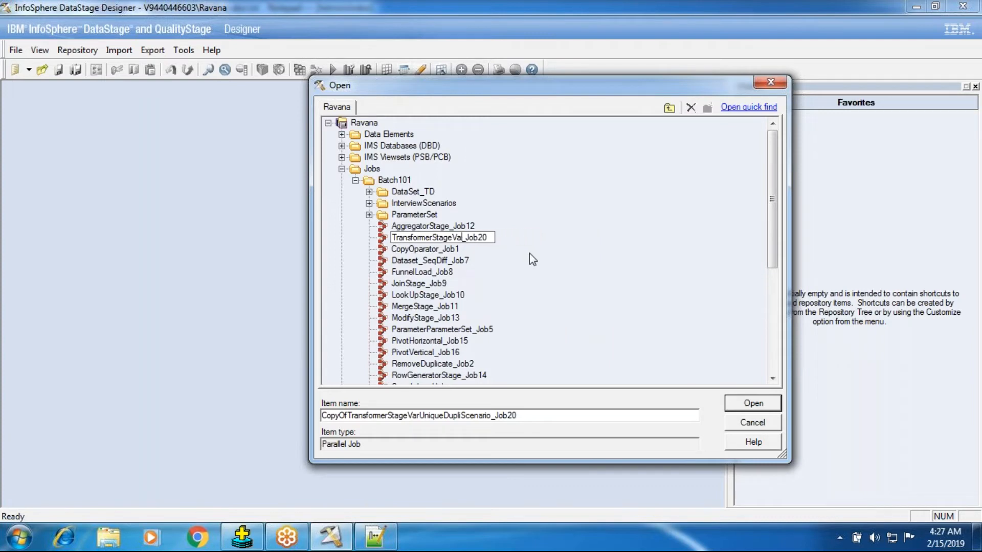
type("Varaibla")
key("BackSpace")
key("BackSpace")
type("le")
key("BackSpace")
key("BackSpace")
key("BackSpace")
key("BackSpace")
key("BackSpace")
key("BackSpace")
key("BackSpace")
key("BackSpace")
type("NullHandlings")
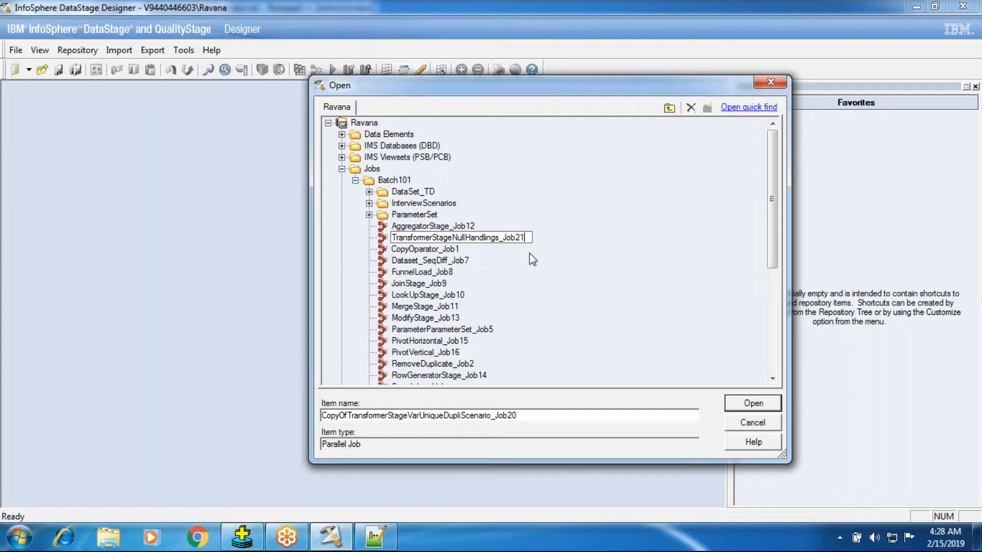
key("Return")
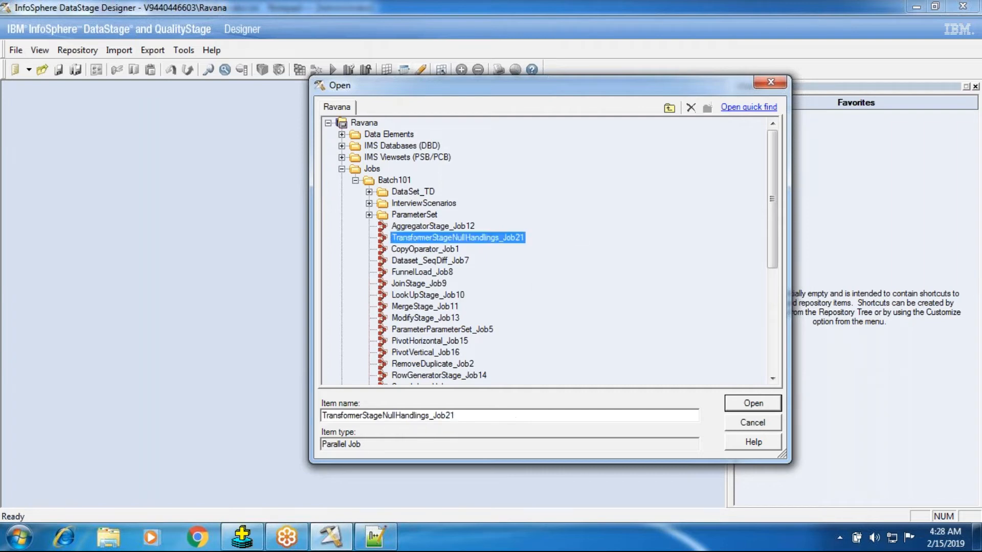
Open TransformerStageNullHandlings_Job21 and delete all three stage variables from its Transformer_1 stage.
left_click(757, 411)
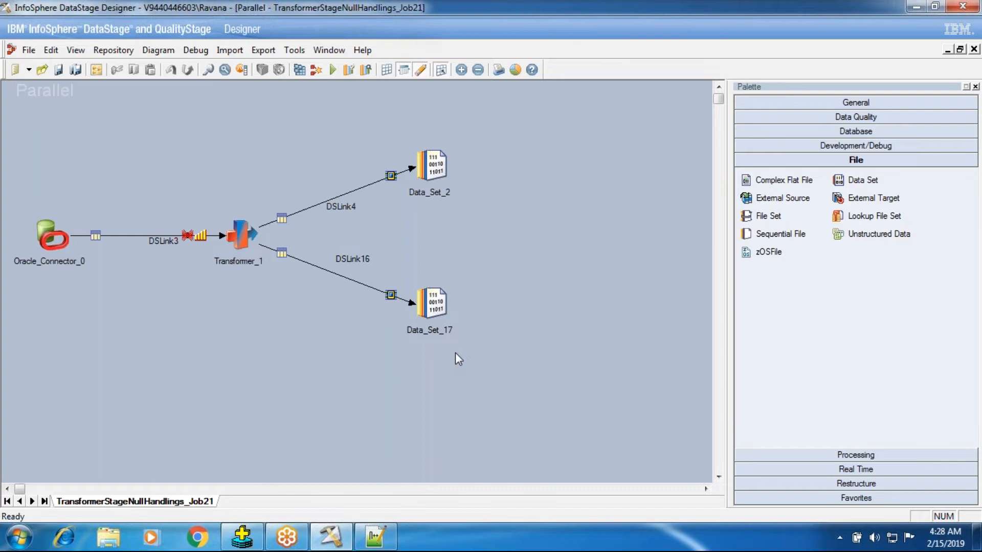
left_click(236, 245)
double_click(236, 245)
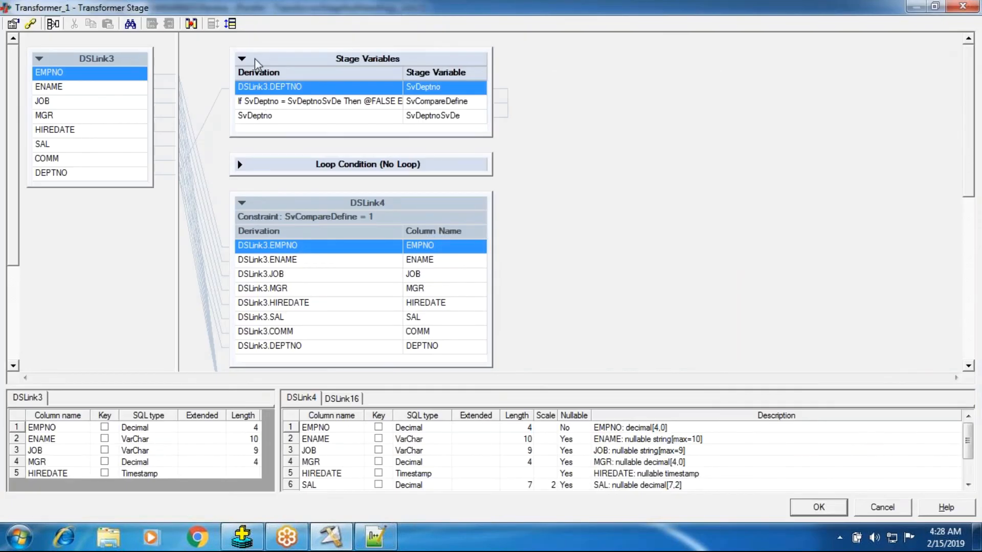
left_click(271, 117, "shift")
key("Delete")
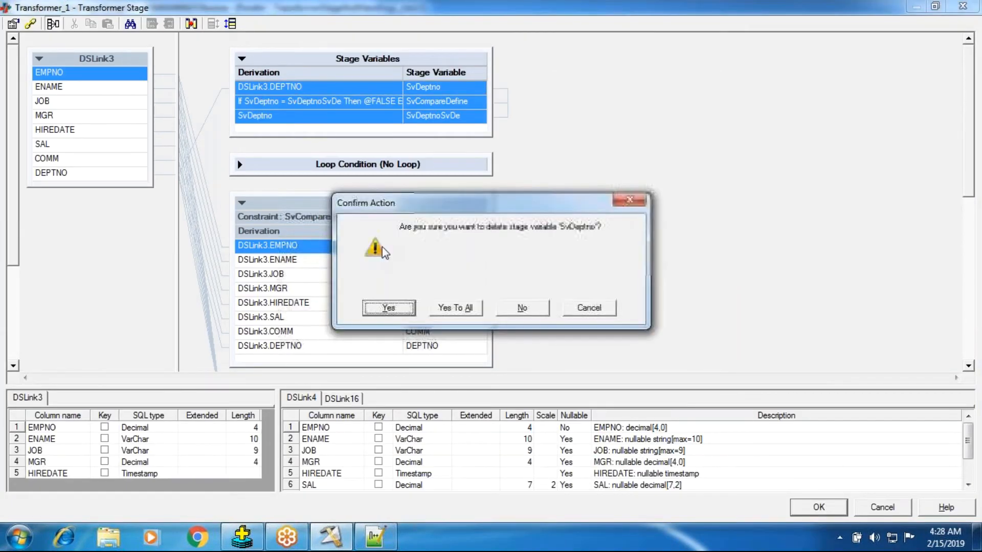
left_click(454, 307)
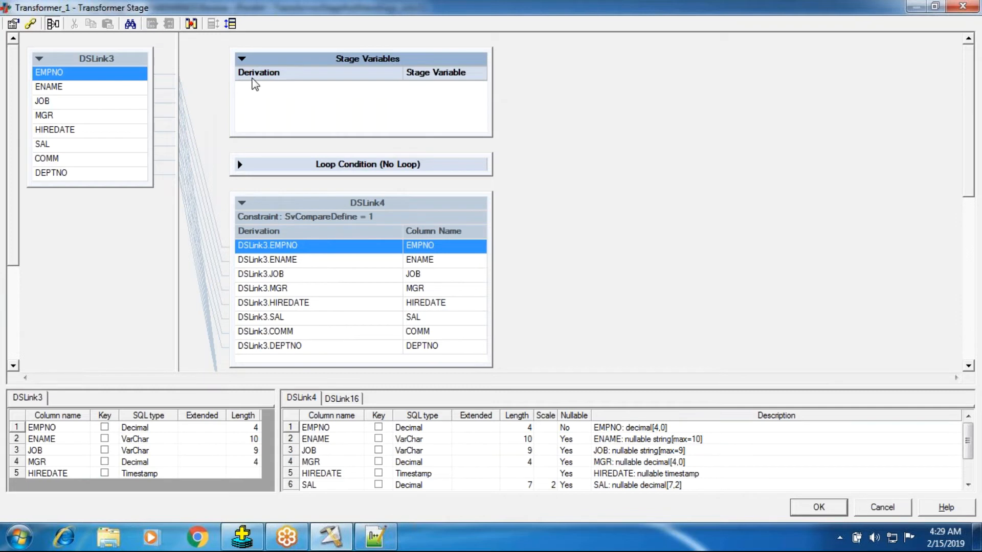
left_click(241, 58)
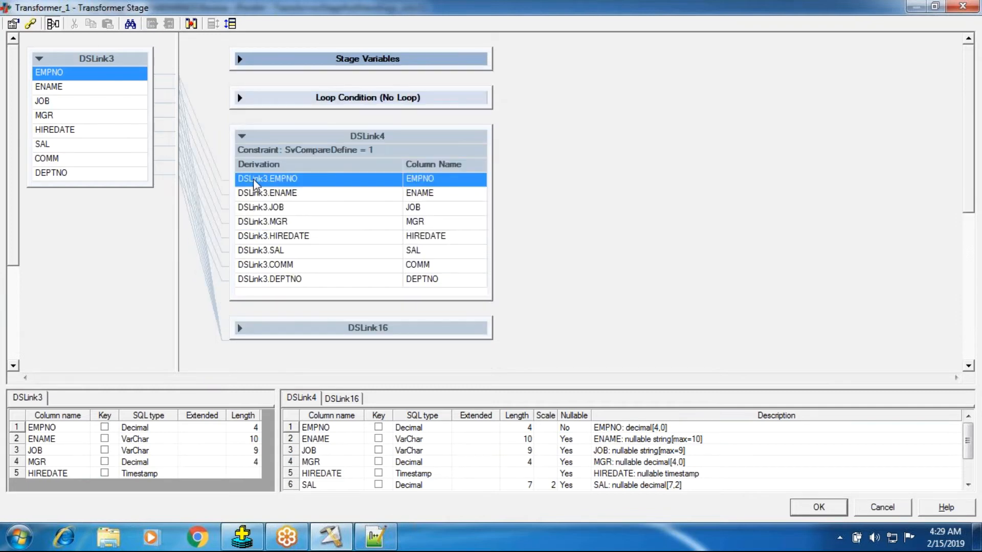
Clear the constraints of output links DSLink4 and DSLink16 and accept the Transformer changes.
double_click(324, 158)
double_click(376, 234)
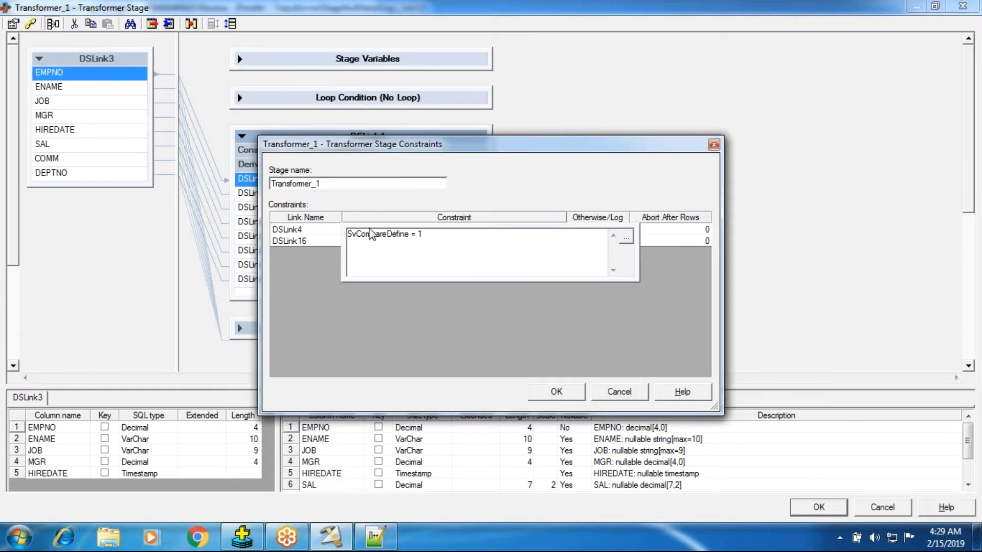
key("ctrl+a")
key("BackSpace")
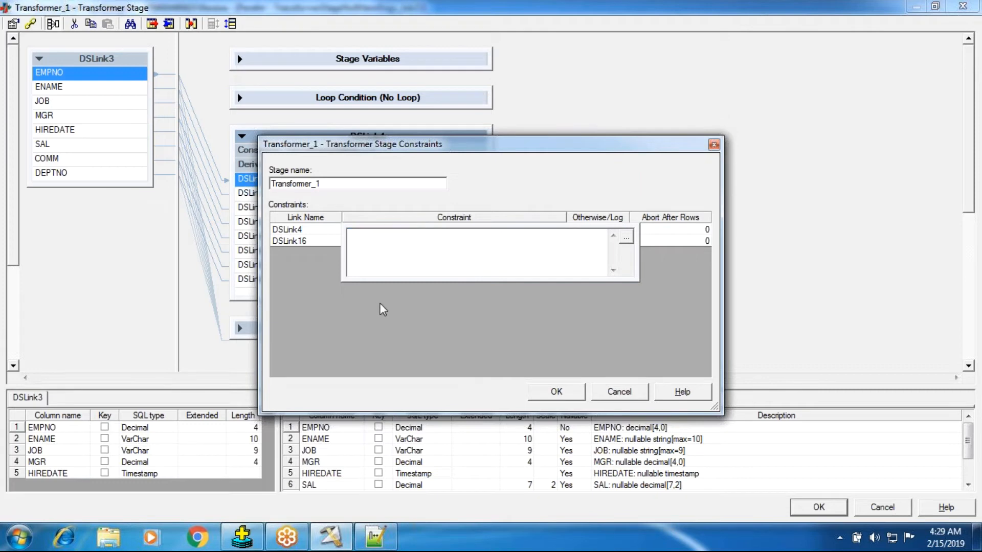
left_click(287, 242)
double_click(401, 246)
key("ctrl+a")
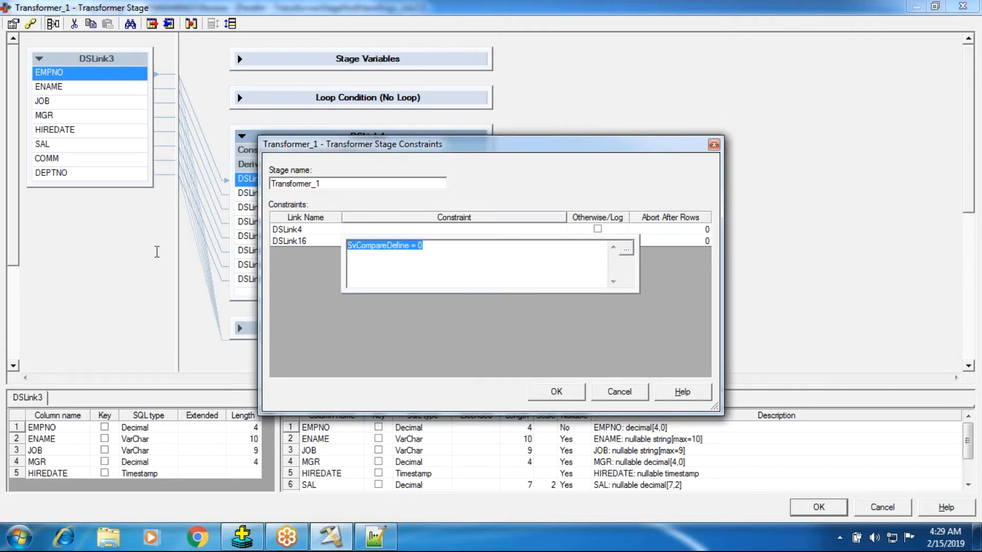
key("BackSpace")
left_click(527, 392)
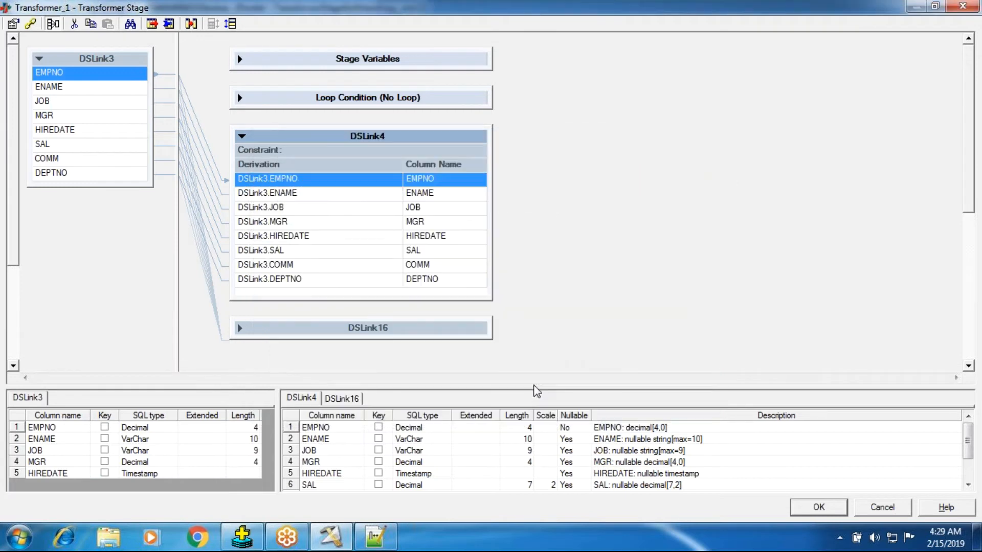
left_click(242, 137)
left_click(239, 175)
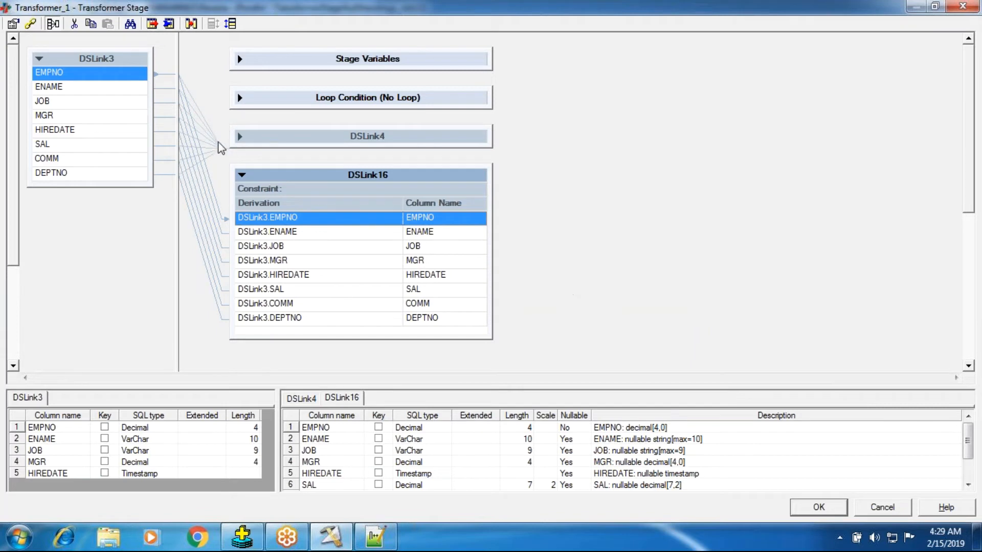
left_click(796, 507)
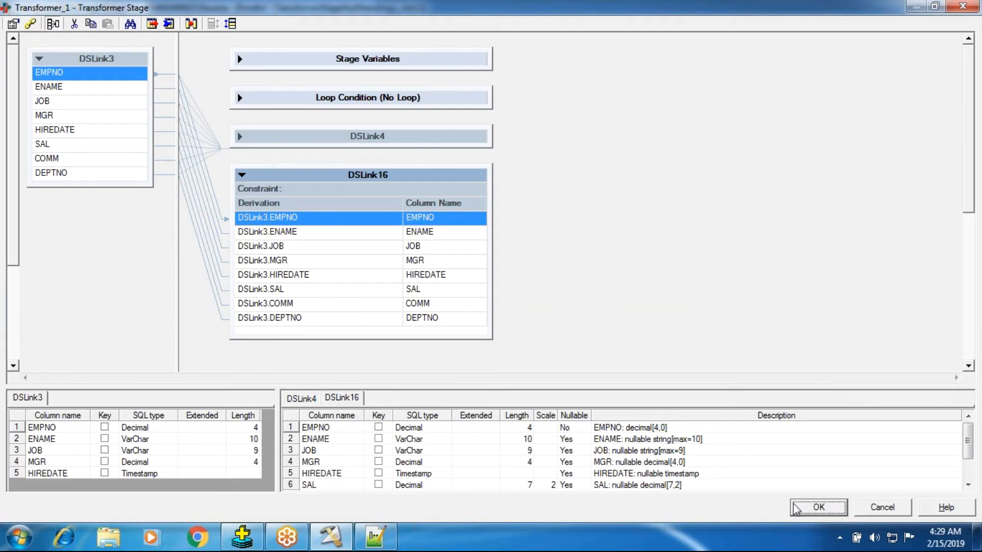
Delete Data_Set_17 including its link, and move Data_Set_2 in line with Transformer_1.
right_click(433, 309)
left_click(465, 458)
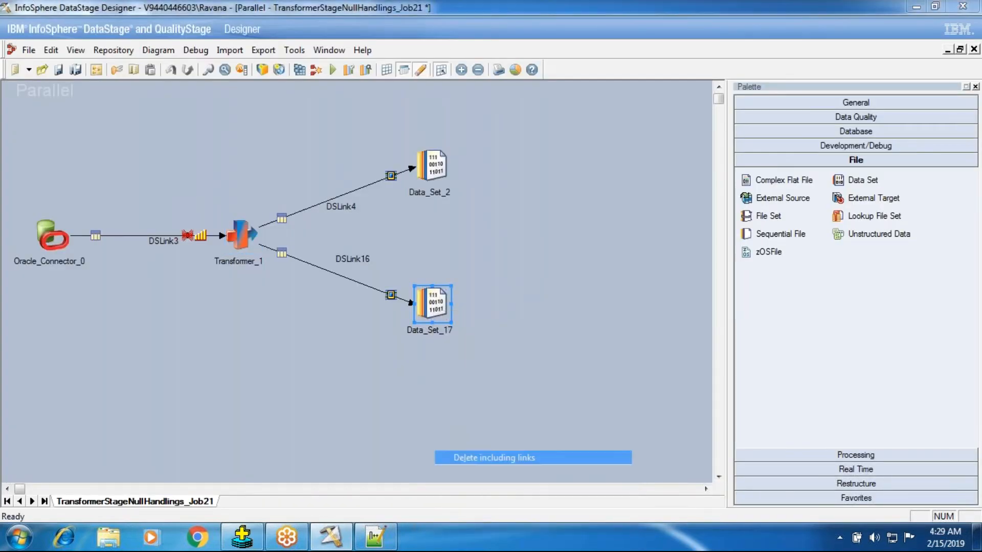
left_click(464, 305)
left_click_drag(432, 165, 433, 236)
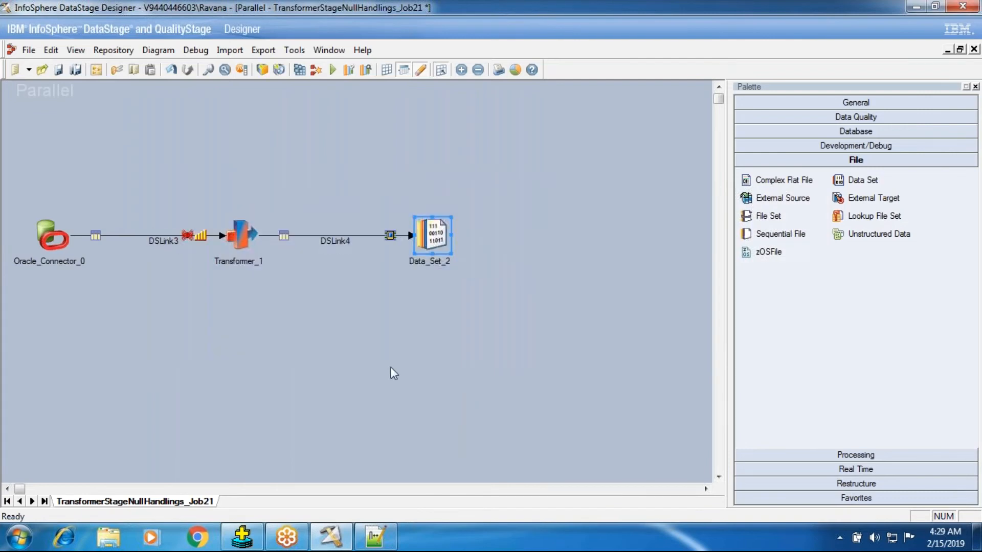
Open the Transformer_1 stage, expand output link DSLink4 and select its COMM column.
double_click(240, 235)
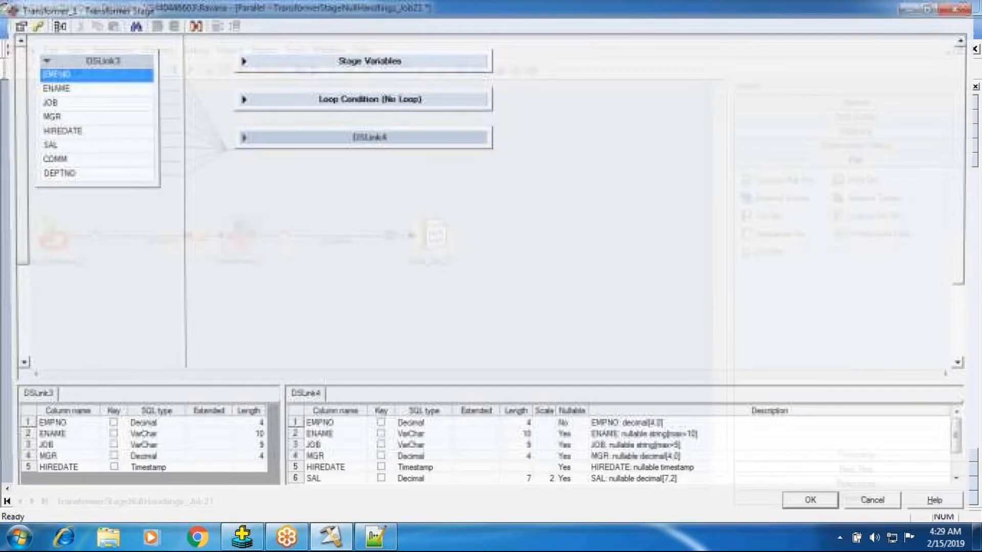
left_click(241, 138)
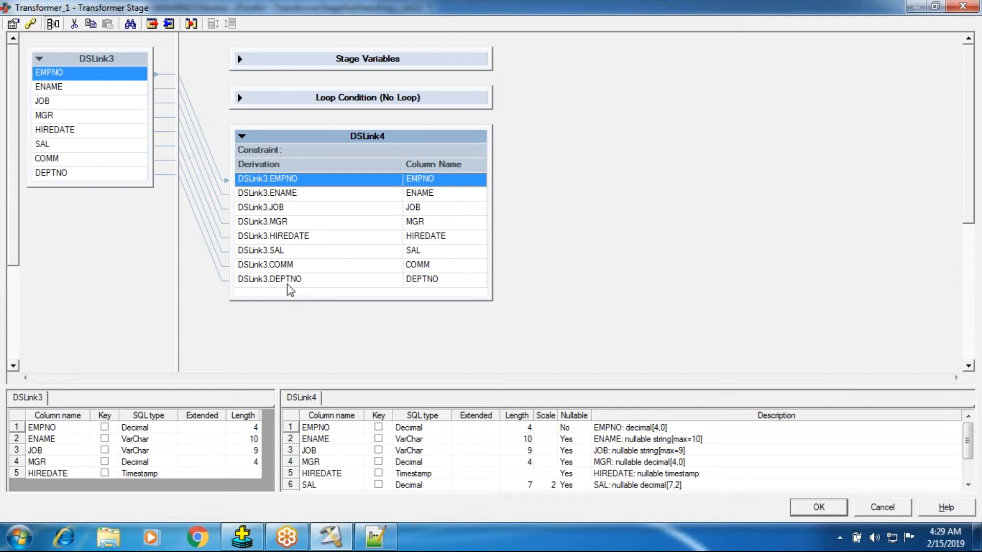
left_click(285, 265)
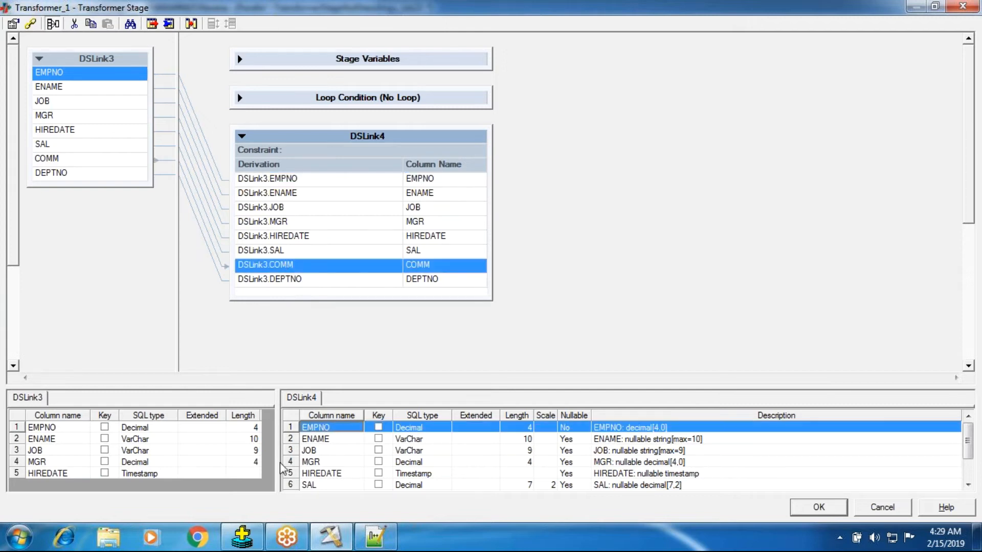
Switch to Oracle SQL*Plus and examine the COMM values in the emp query output for missing entries.
left_click(243, 534)
left_click_drag(397, 285, 443, 477)
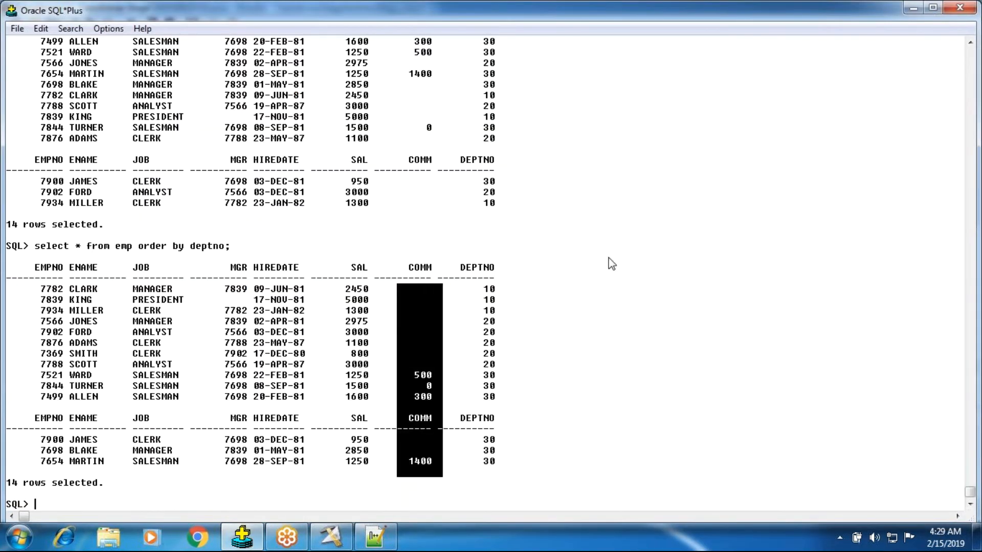
left_click_drag(406, 296, 409, 265)
left_click_drag(439, 318, 426, 446)
left_click(428, 460)
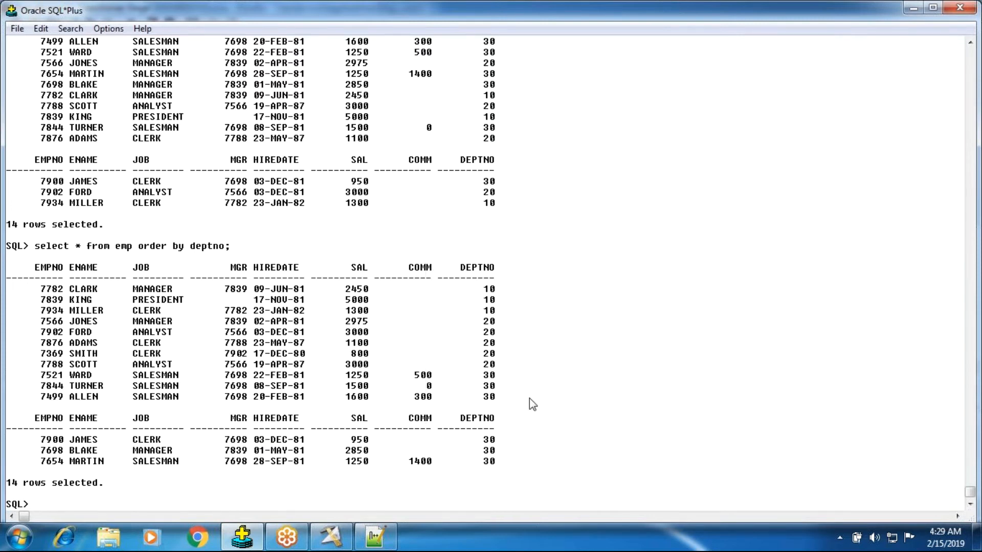
left_click_drag(398, 266, 424, 469)
left_click(664, 402)
Return to the Transformer_1 editor and delete the MGR and HIREDATE columns from output link DSLink4.
left_click(331, 537)
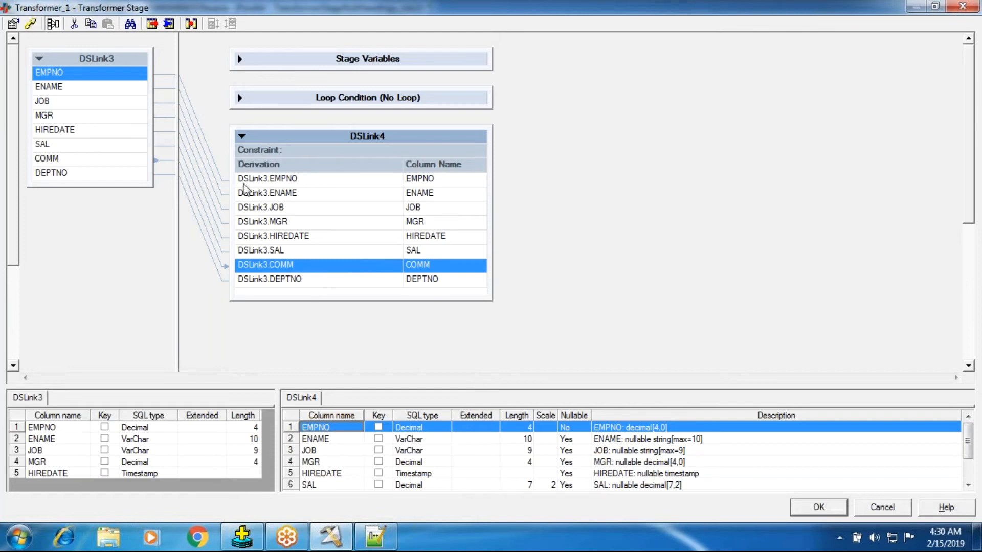
left_click(269, 193)
left_click(271, 221)
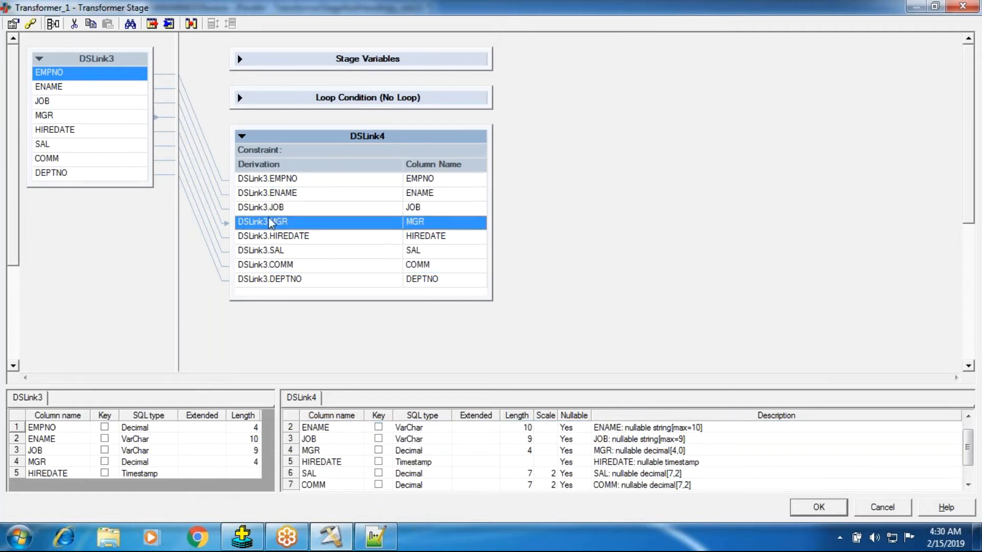
key("Delete")
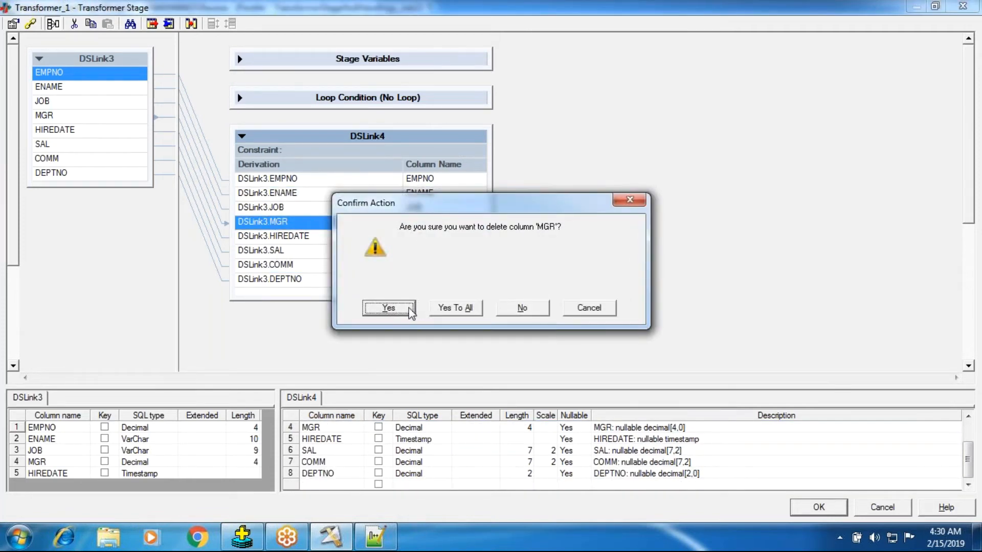
key("Return")
key("Delete")
key("Return")
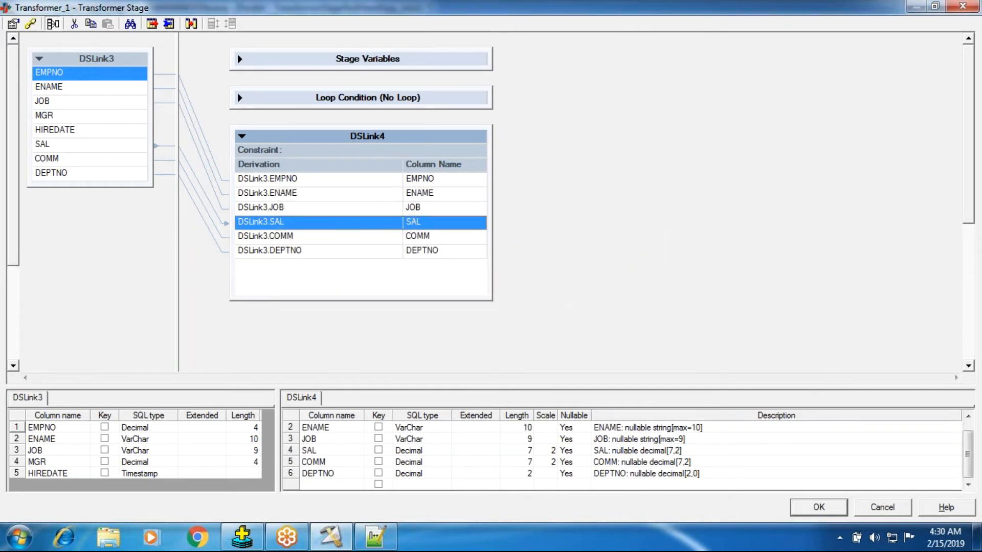
Delete the DEPTNO and JOB columns from output link DSLink4.
left_click(296, 251)
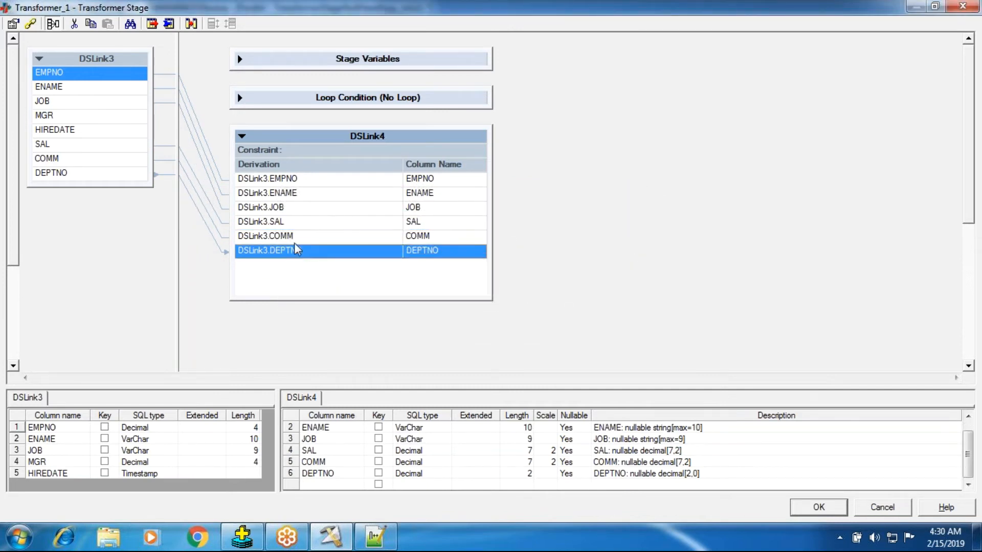
key("Delete")
left_click(377, 305)
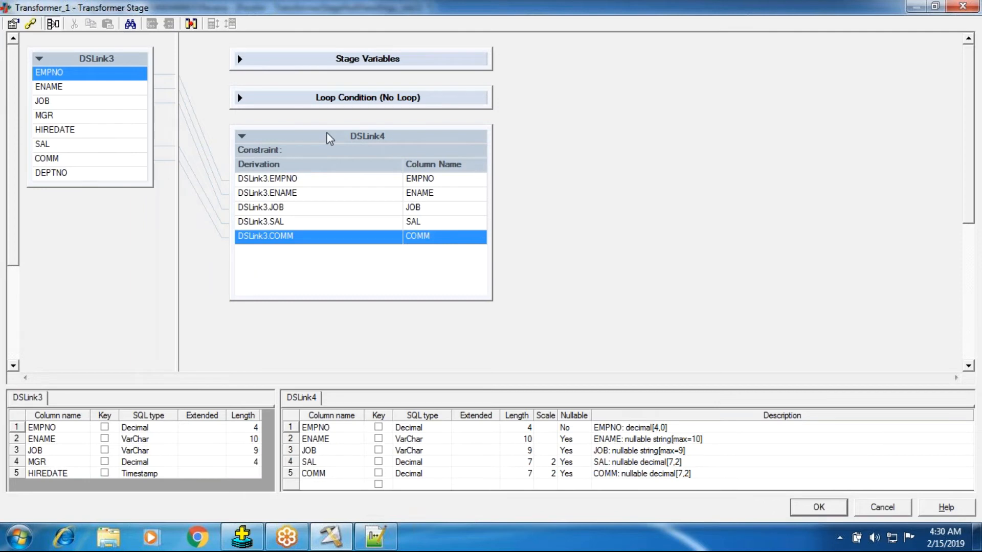
left_click(300, 207)
key("Delete")
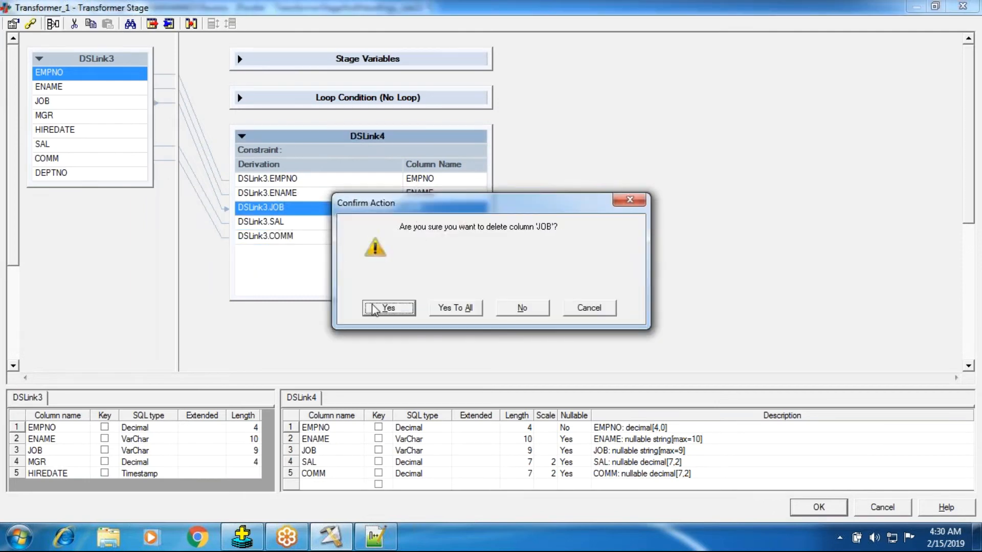
left_click(376, 308)
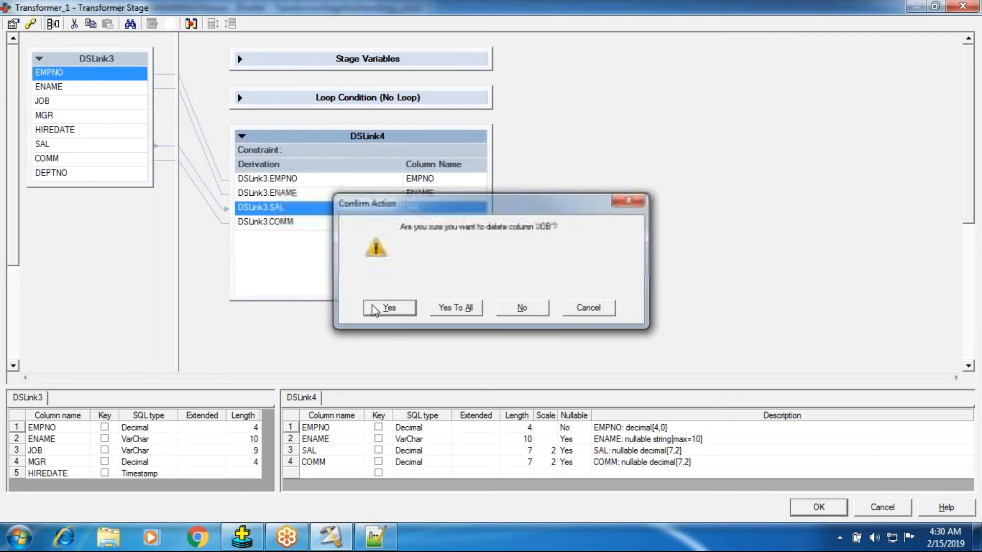
Add a new output column TOTAL_INCOME to DSLink4 with SQL type Integer.
left_click(295, 193)
left_click(293, 178)
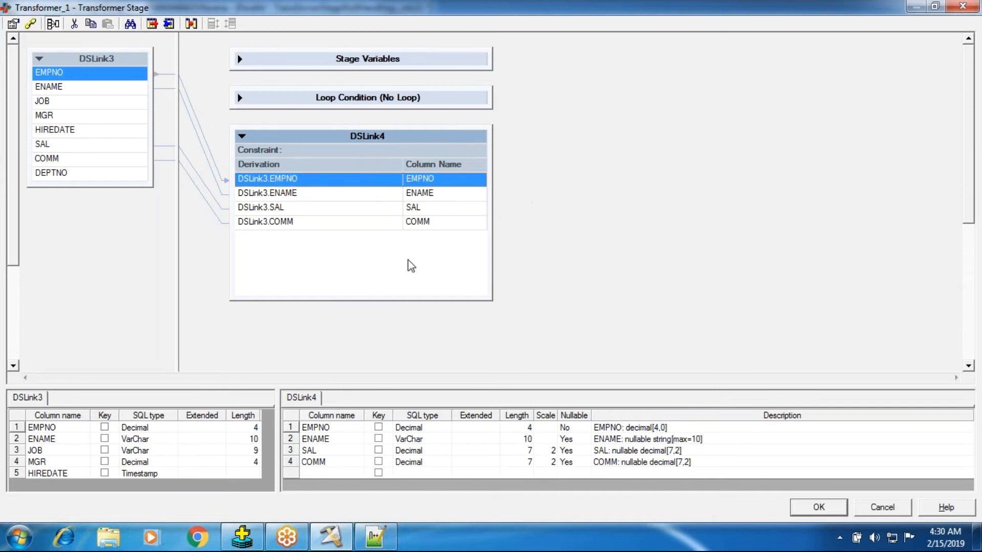
left_click(337, 472)
type("To")
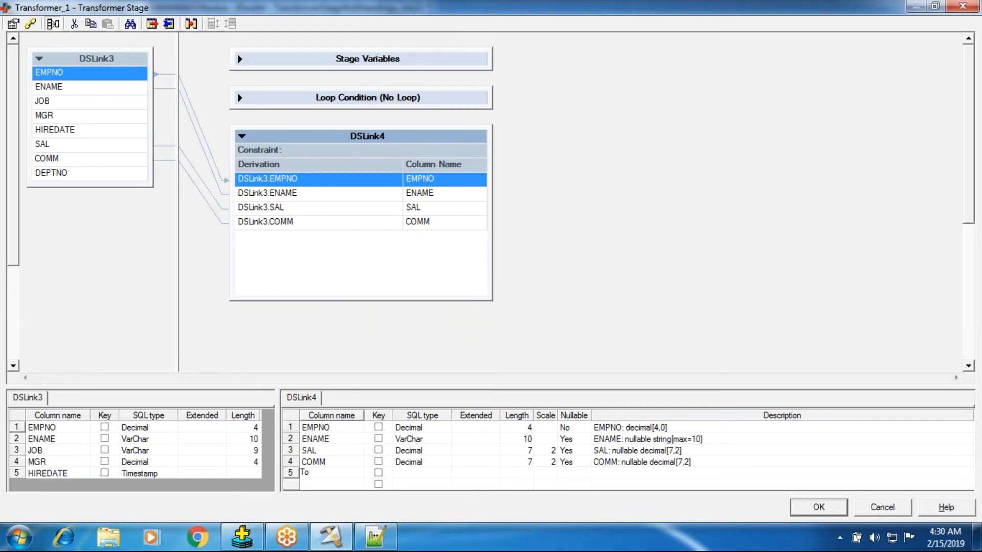
key("BackSpace")
type("OTAL_INCOME")
left_click(421, 474)
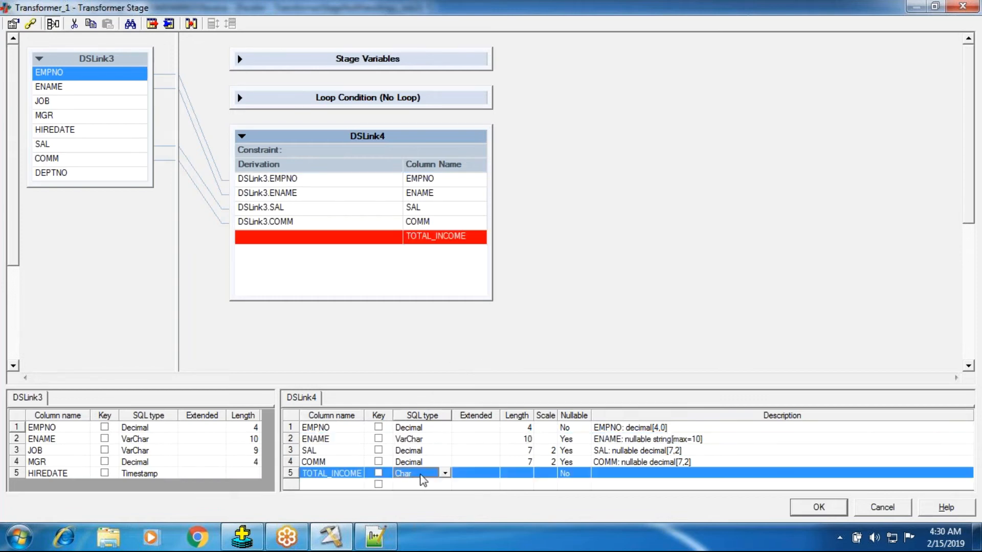
key("i")
left_click(533, 335)
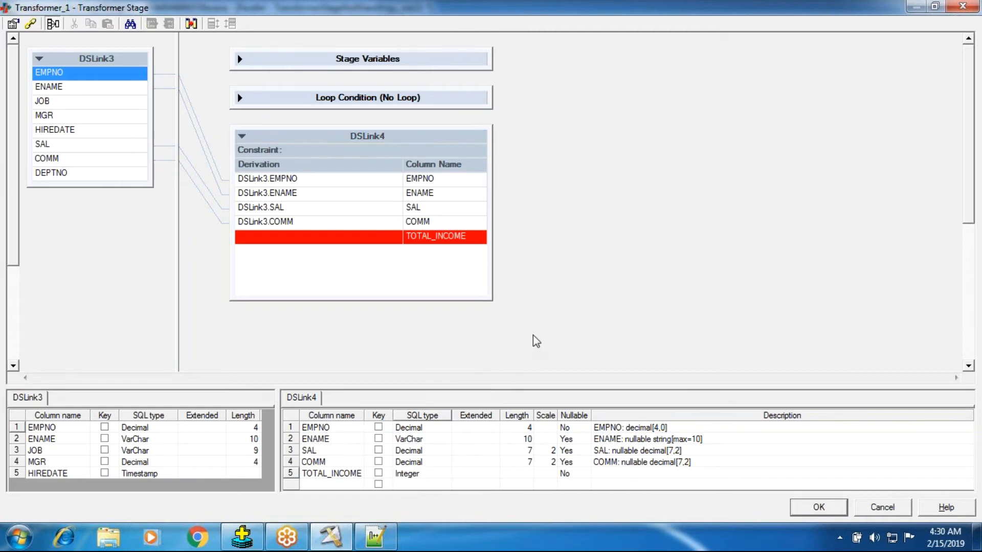
Begin the TOTAL_INCOME derivation with the input column DSLink3.SAL.
double_click(318, 238)
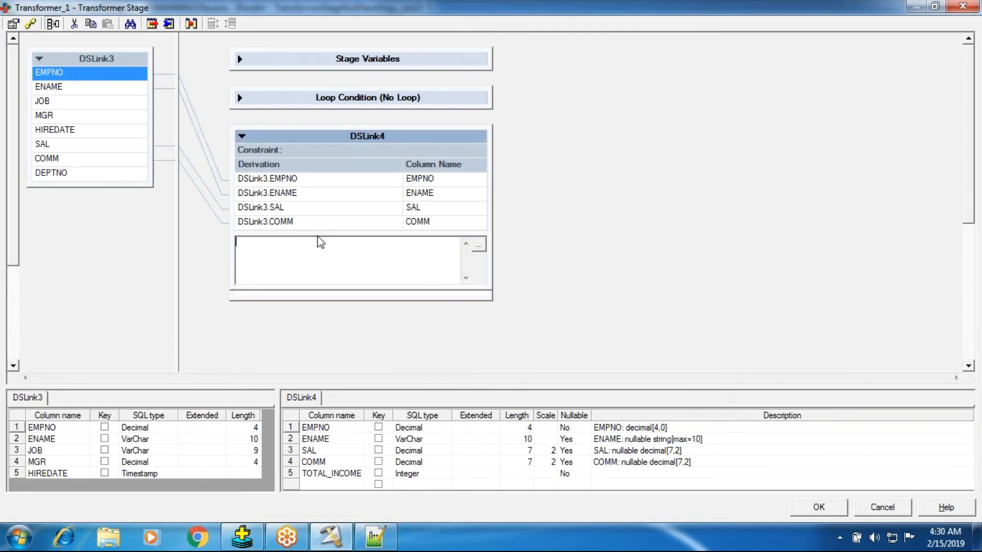
right_click(307, 251)
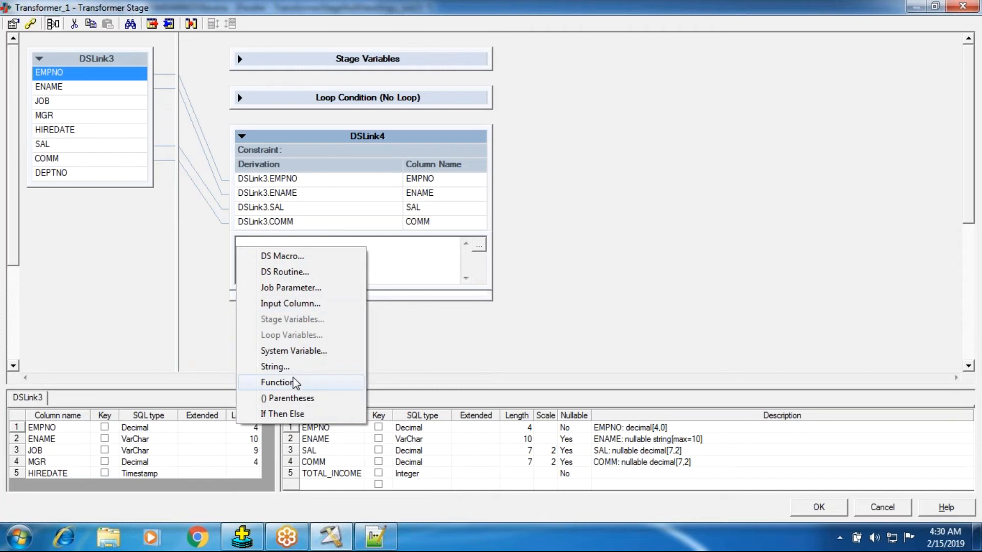
left_click(286, 303)
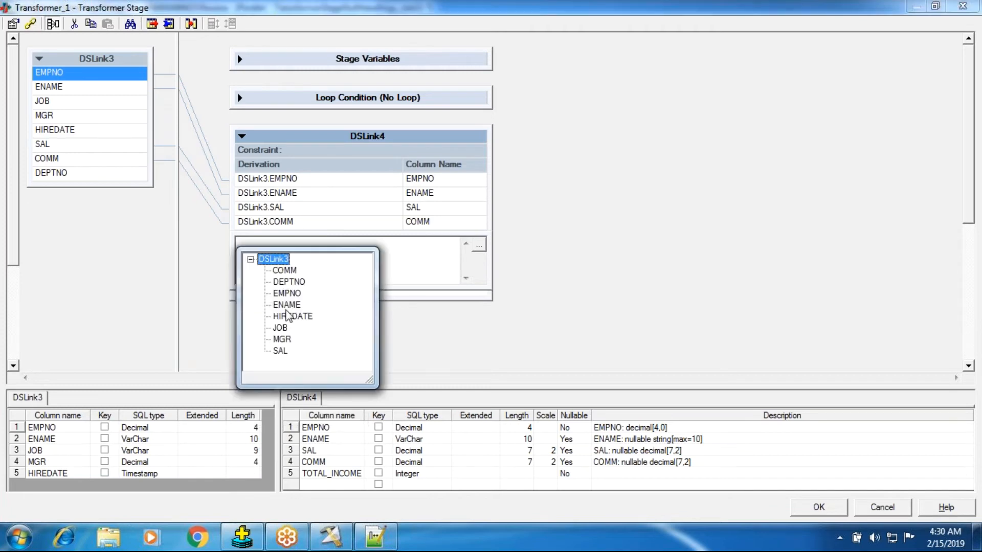
double_click(285, 351)
right_click(301, 267)
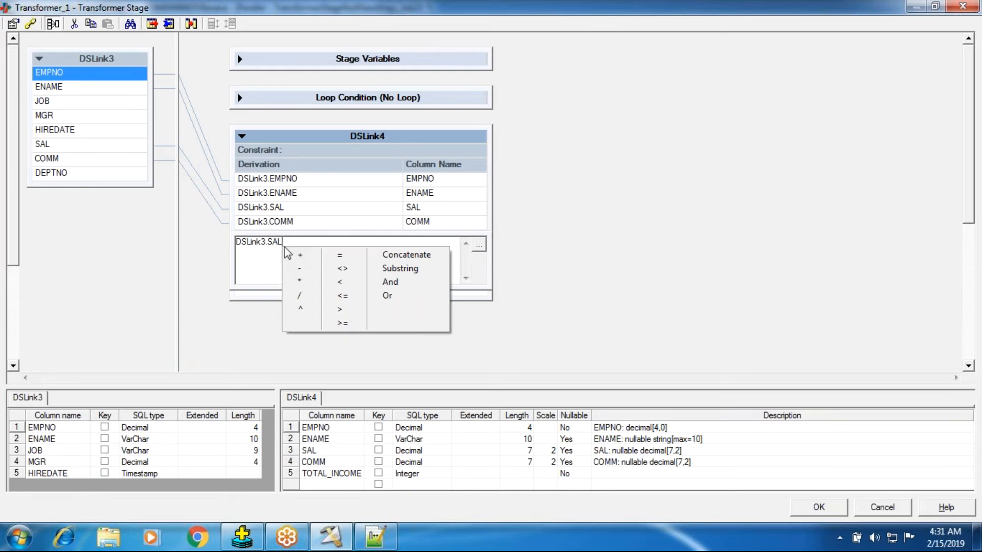
key("Escape")
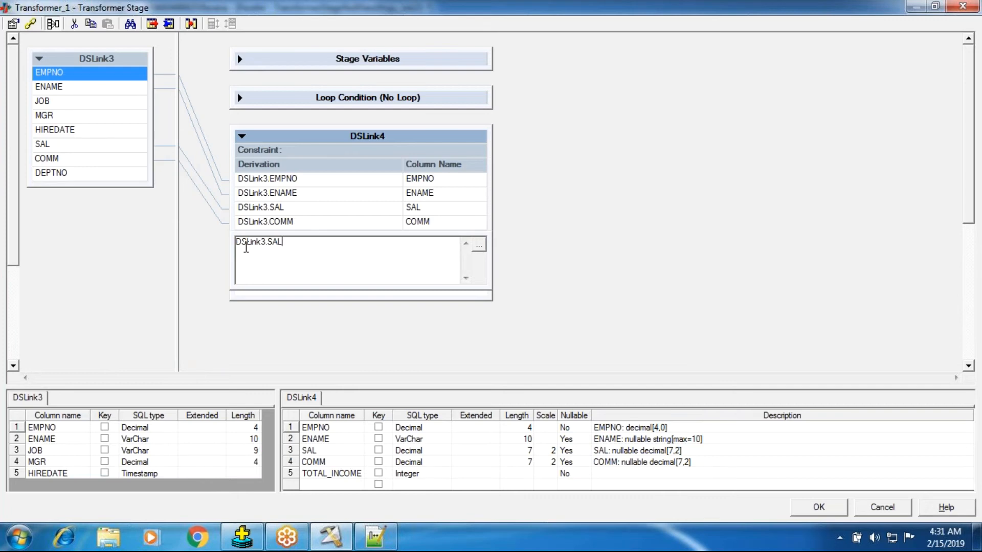
Complete the TOTAL_INCOME derivation as DSLink3.SAL + DSLink3.COMM and accept the Transformer changes.
right_click(281, 246)
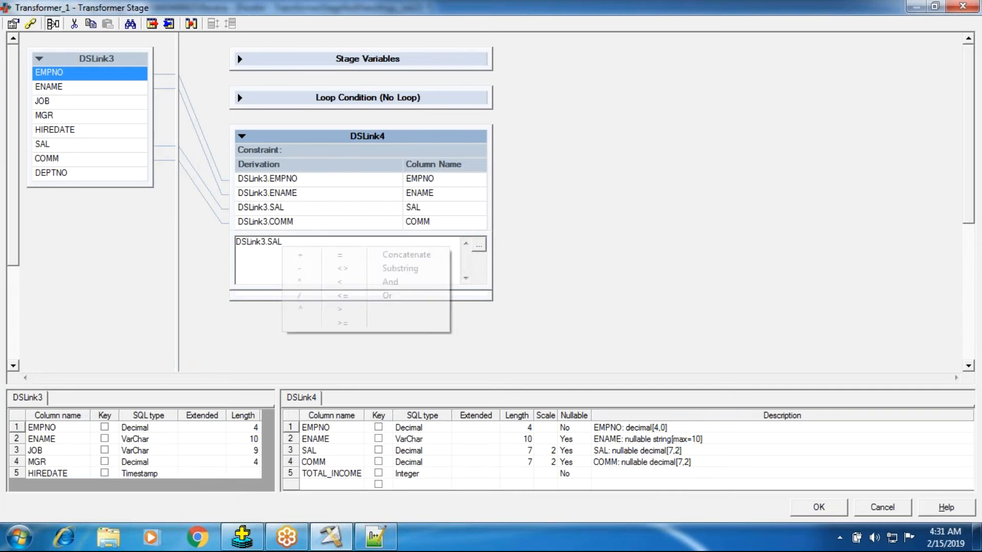
left_click(302, 255)
right_click(290, 247)
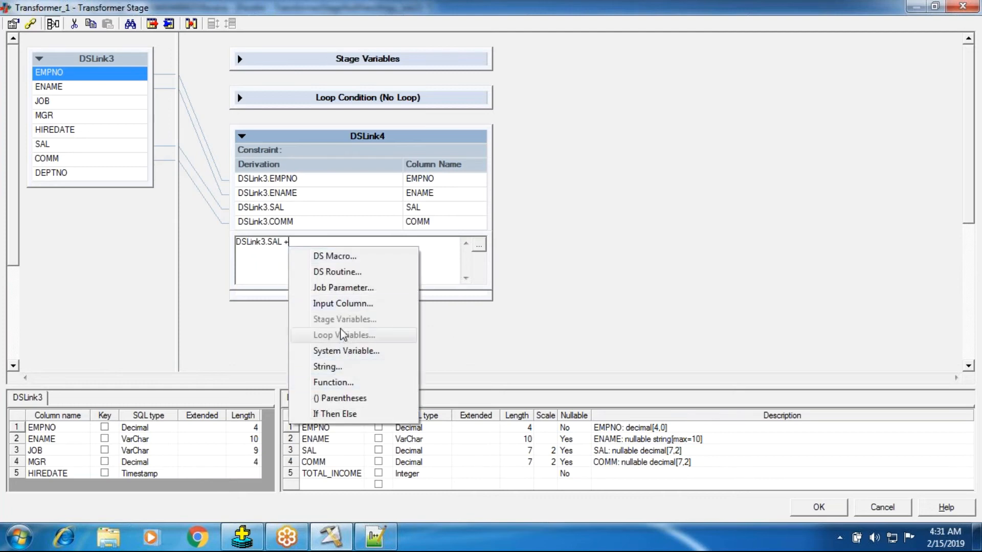
left_click(340, 305)
left_click(337, 270)
key("Return")
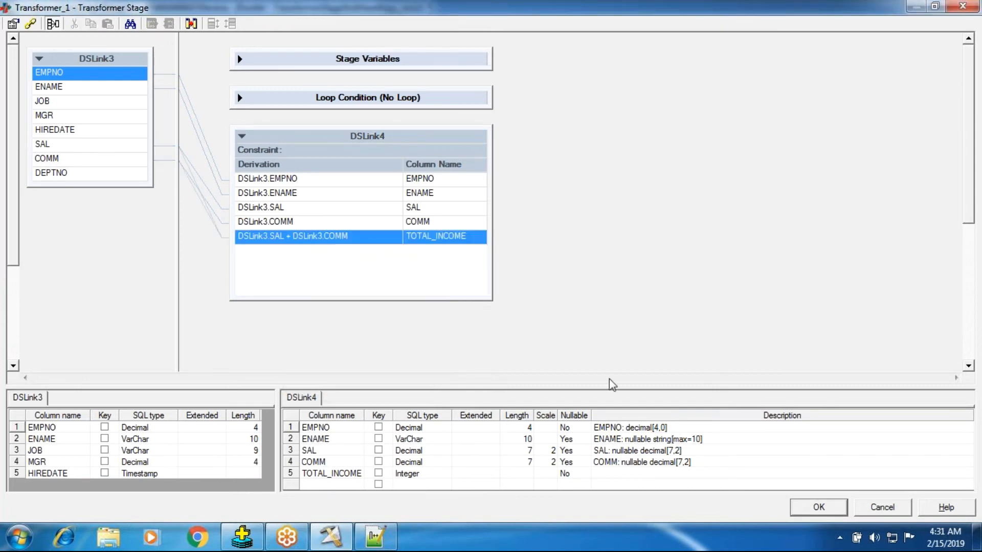
left_click(875, 510)
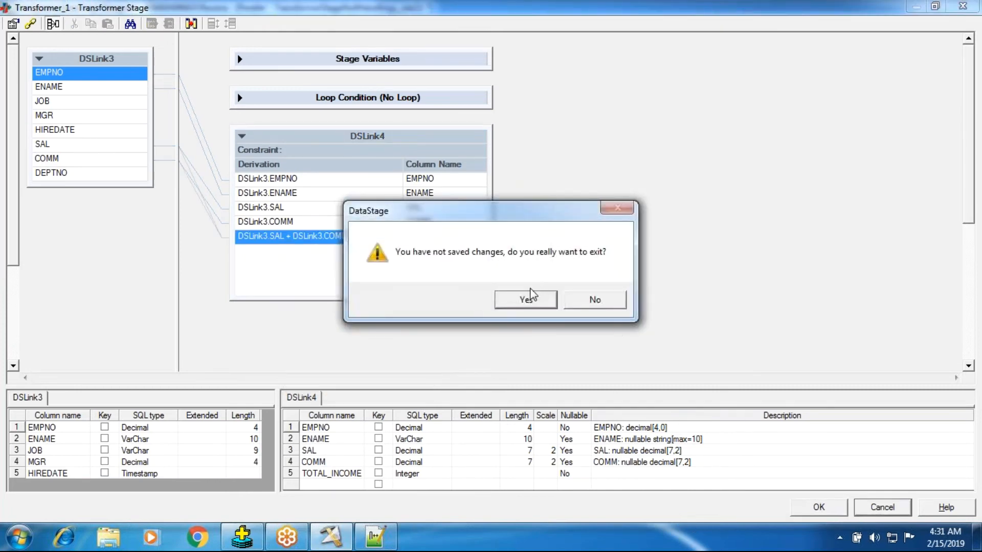
left_click(588, 300)
left_click(809, 512)
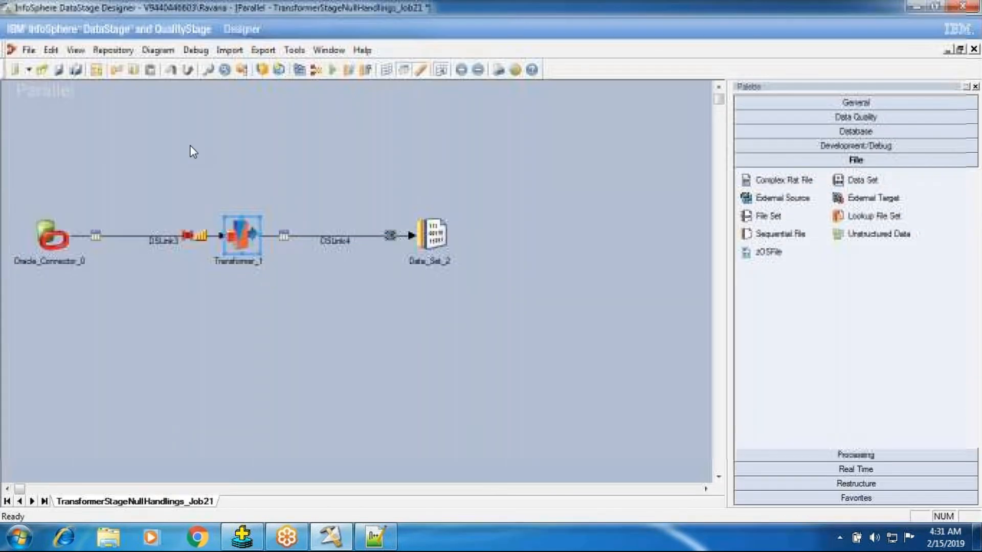
Compile TransformerStageNullHandlings_Job21 and run it with the default run options.
left_click(299, 70)
left_click(461, 292)
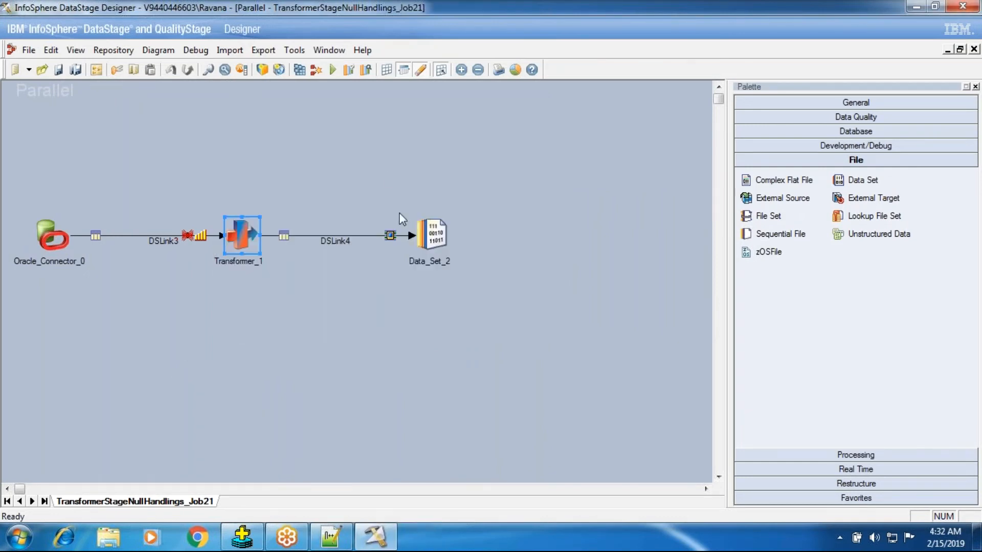
left_click(333, 70)
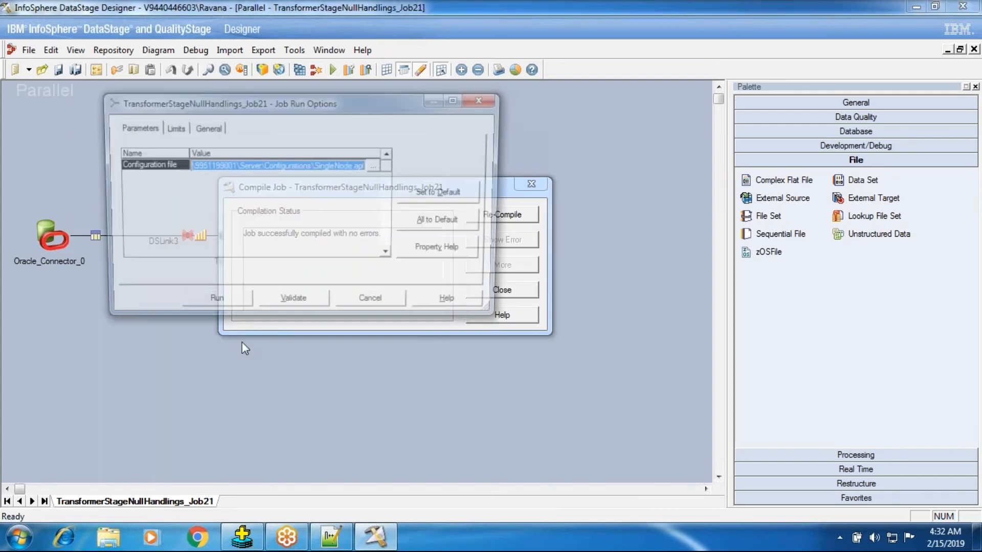
left_click(217, 303)
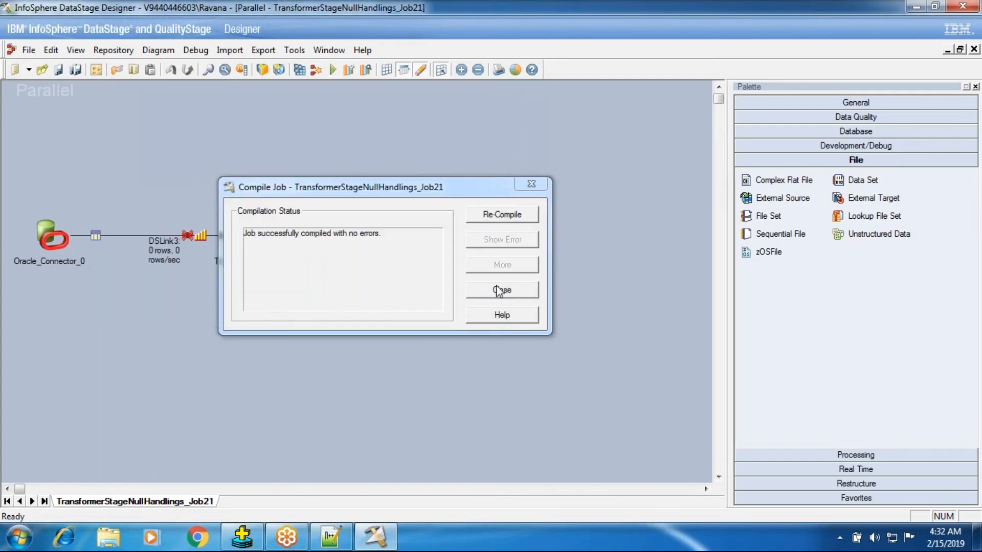
left_click(499, 290)
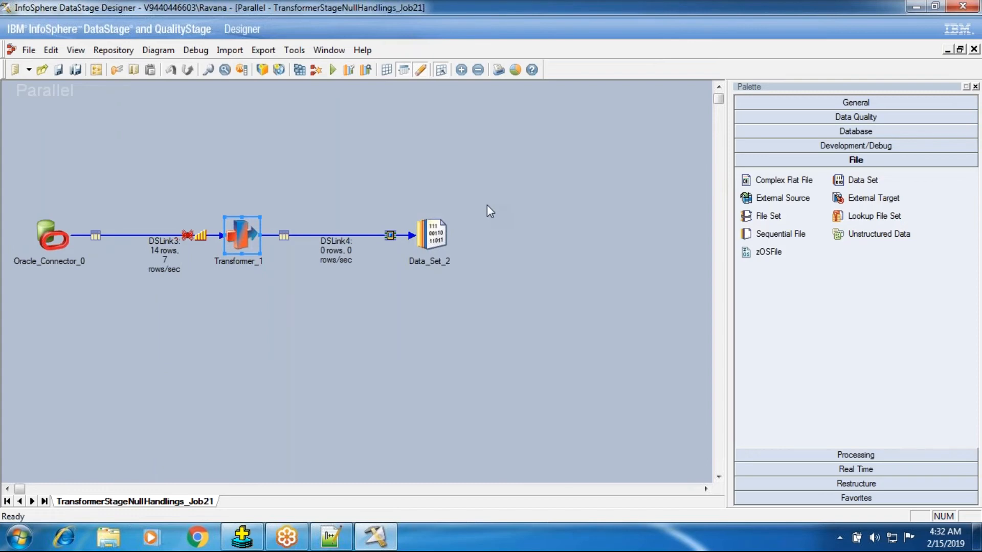
View the DSLink4 data of Data_Set_2 and examine the TOTAL_INCOME values.
right_click(425, 235)
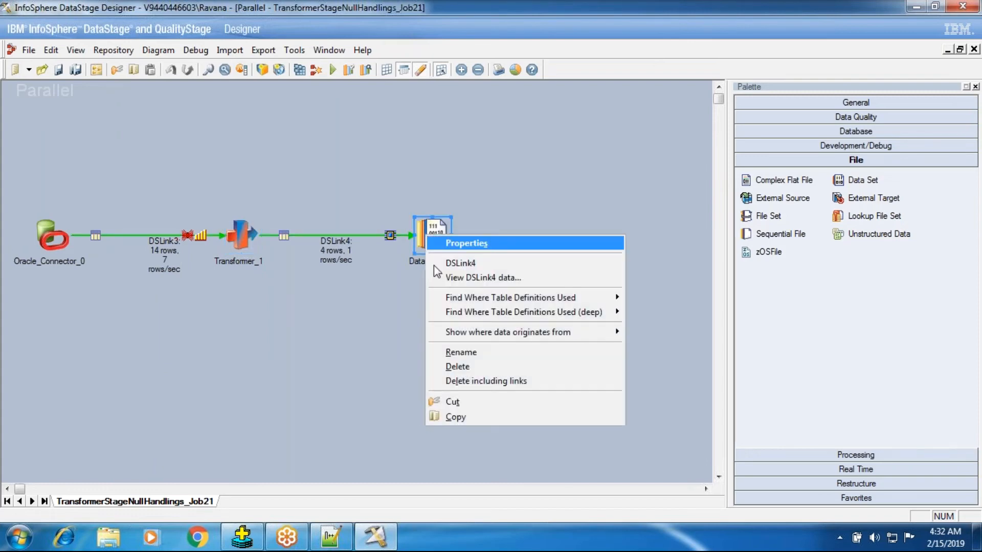
left_click(483, 277)
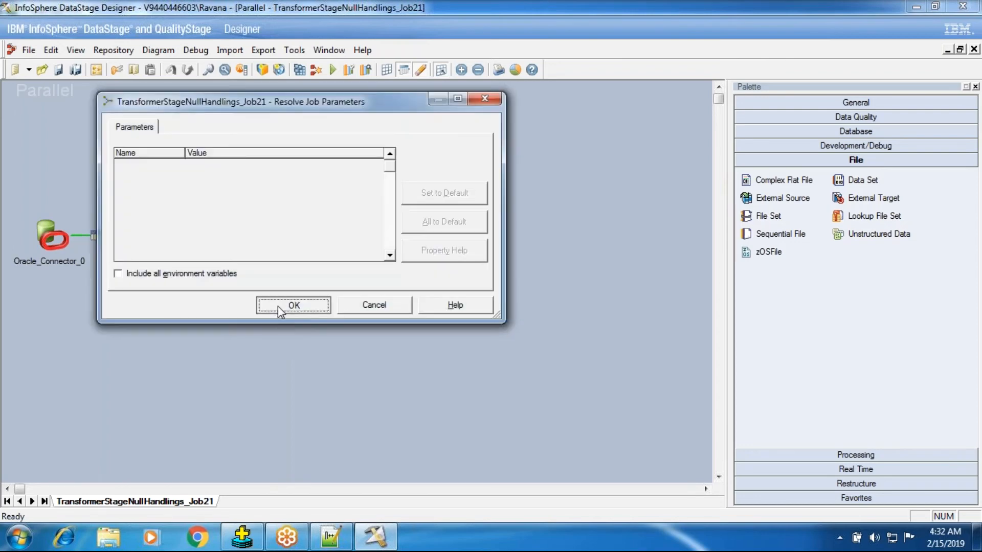
left_click(280, 305)
key("Return")
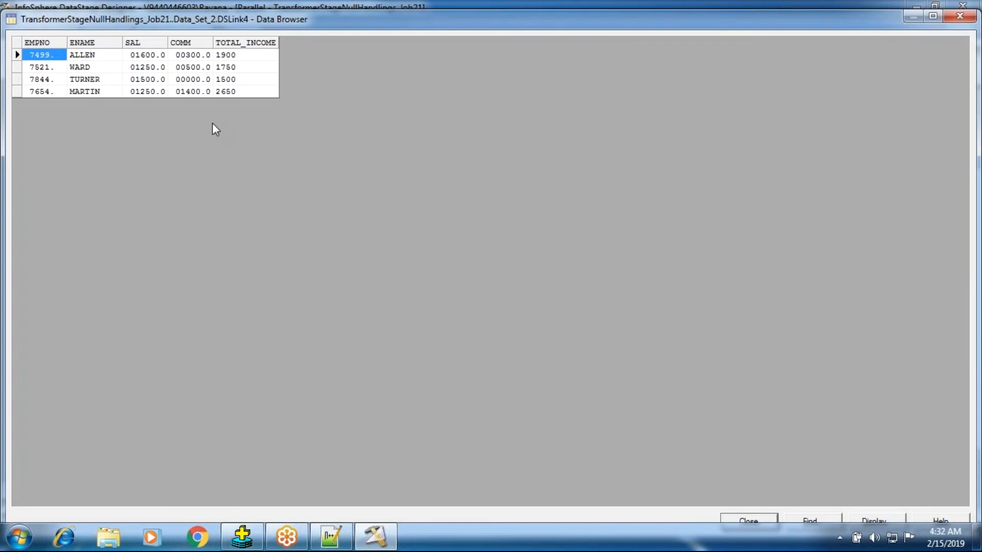
left_click(236, 58)
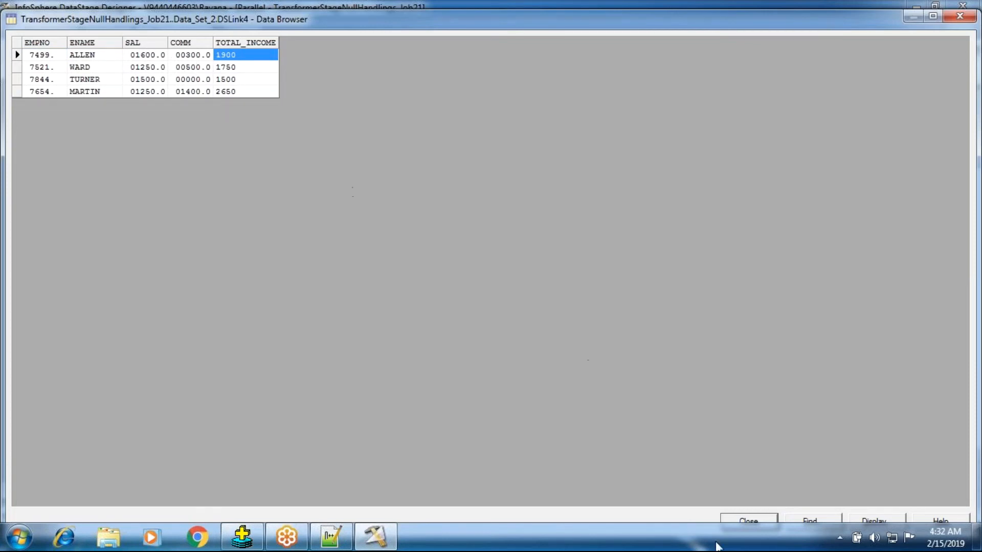
Close the data view, enable Legacy null processing in Transformer_1's stage properties and accept the Transformer changes.
left_click(726, 522)
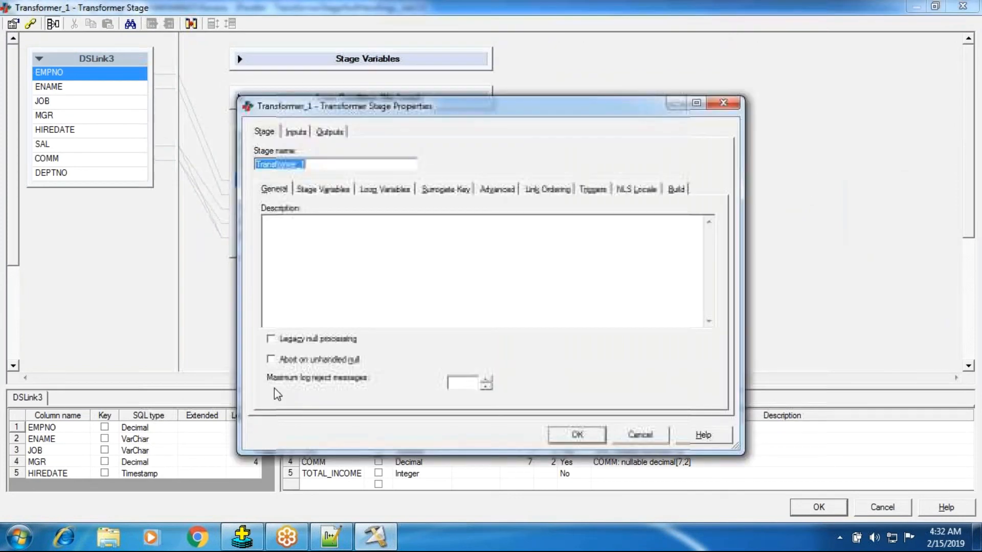
left_click(270, 339)
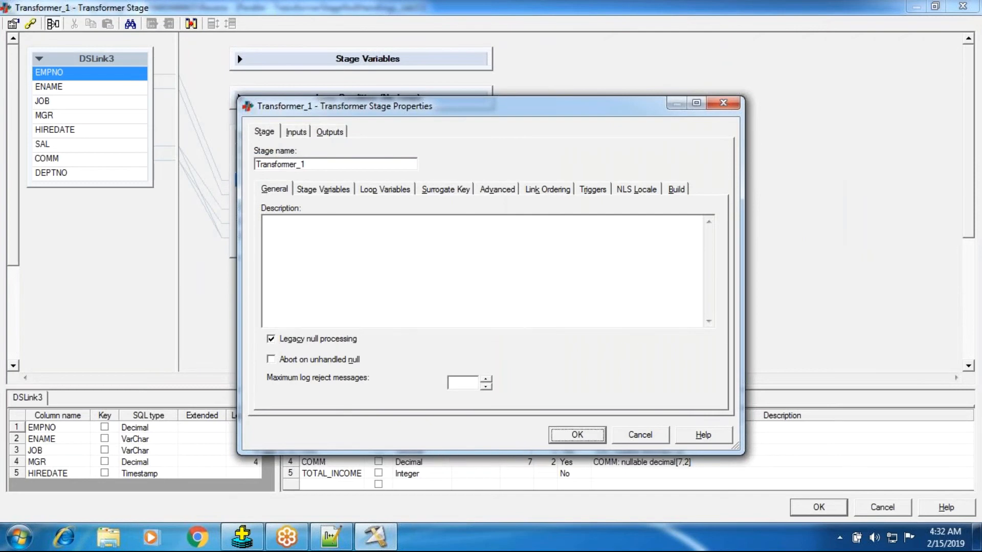
left_click(577, 435)
key("Return")
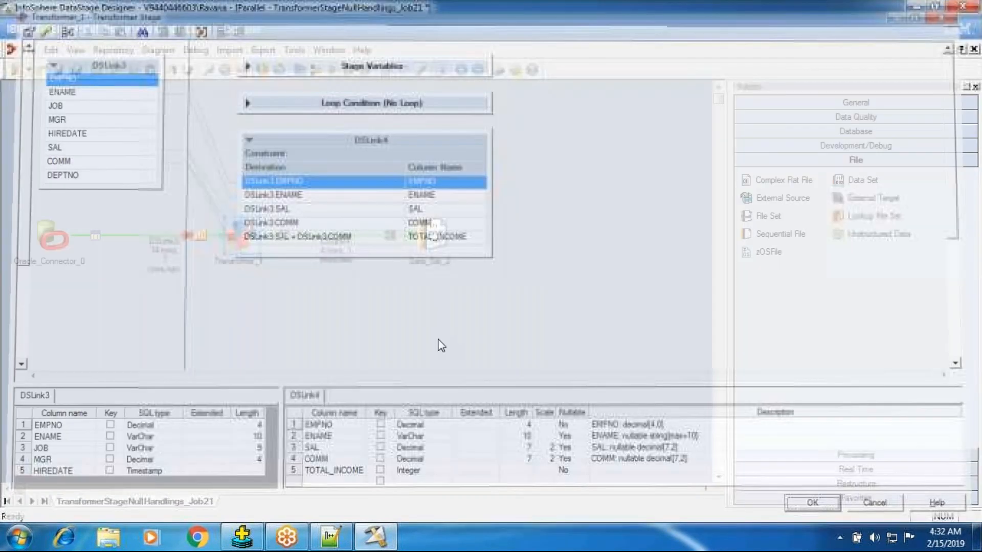
Save and compile TransformerStageNullHandlings_Job21 with legacy null processing enabled, and run it with the default run options.
left_click(300, 70)
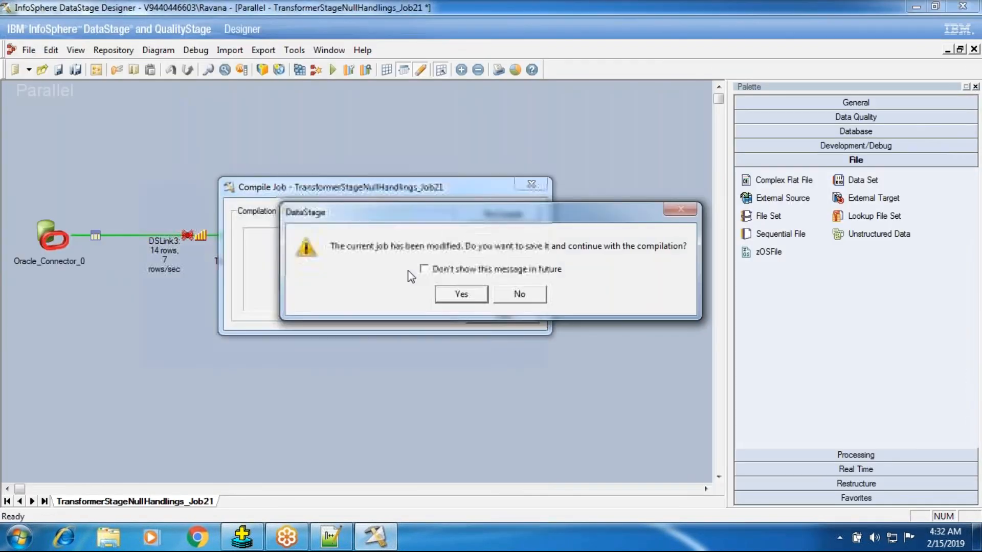
left_click(451, 299)
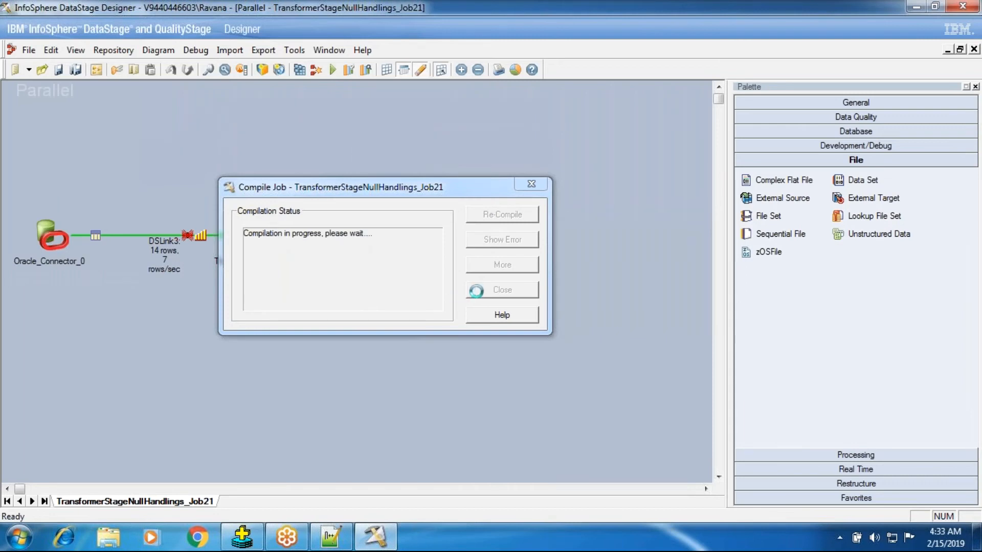
left_click(478, 290)
left_click(330, 70)
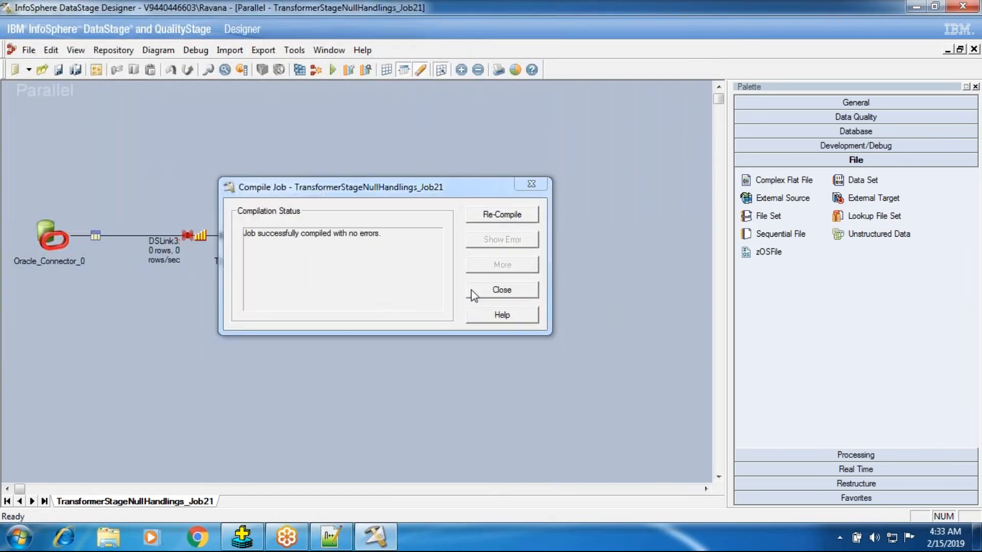
left_click(471, 289)
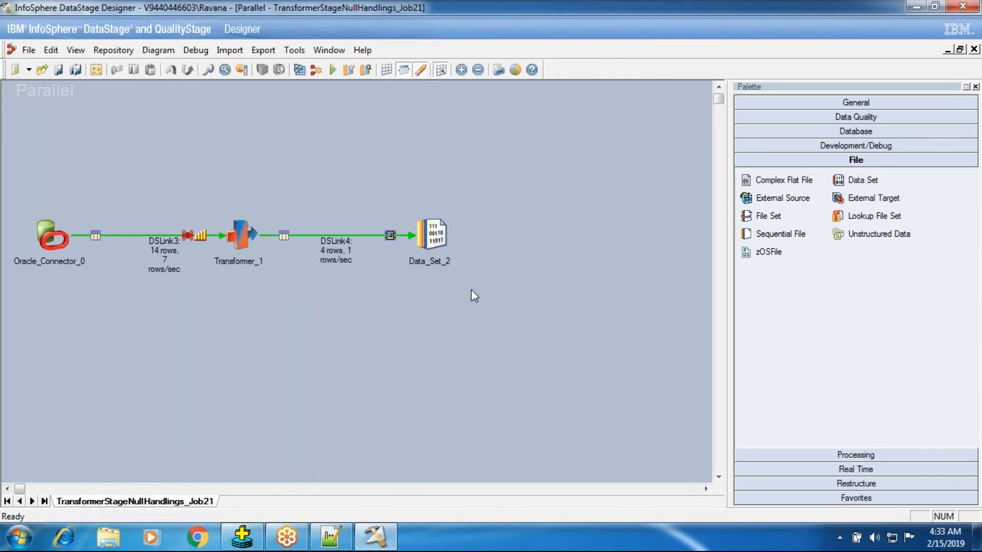
right_click(440, 239)
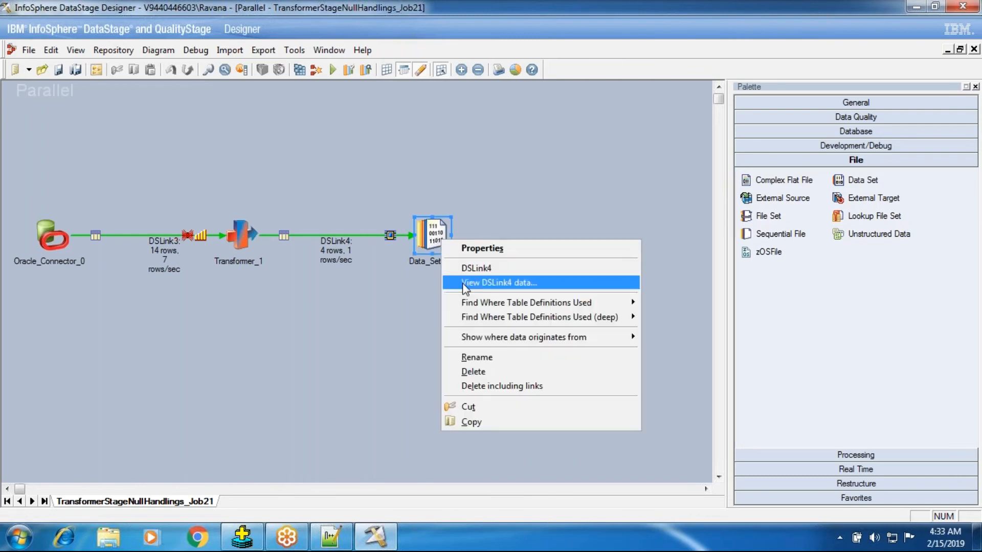
left_click(465, 285)
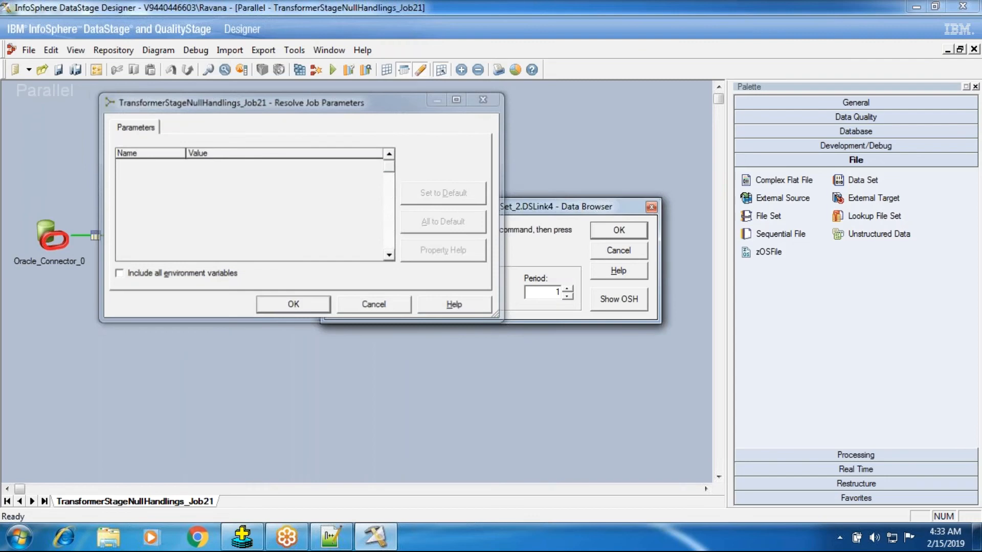
key("Return")
left_click(597, 249)
Review Transformer_1's link constraints, general stage properties and DSLink3 partitioning settings, and close the Transformer editor.
left_click(240, 231)
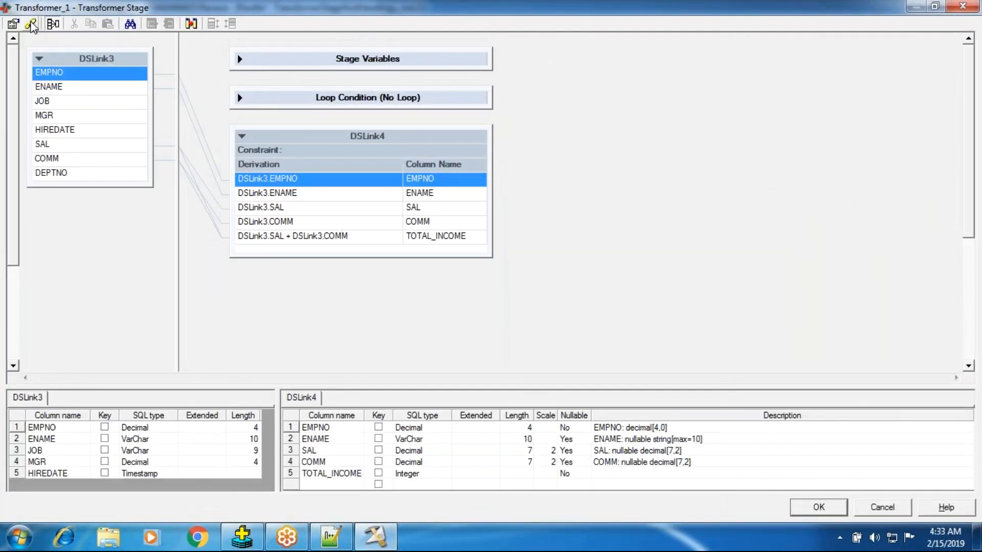
left_click(30, 23)
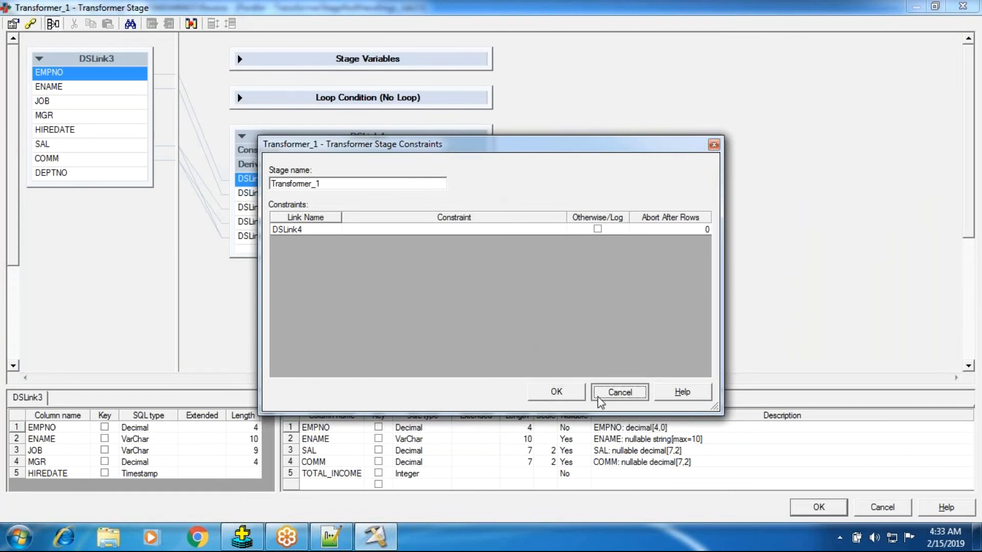
left_click(598, 397)
left_click(14, 25)
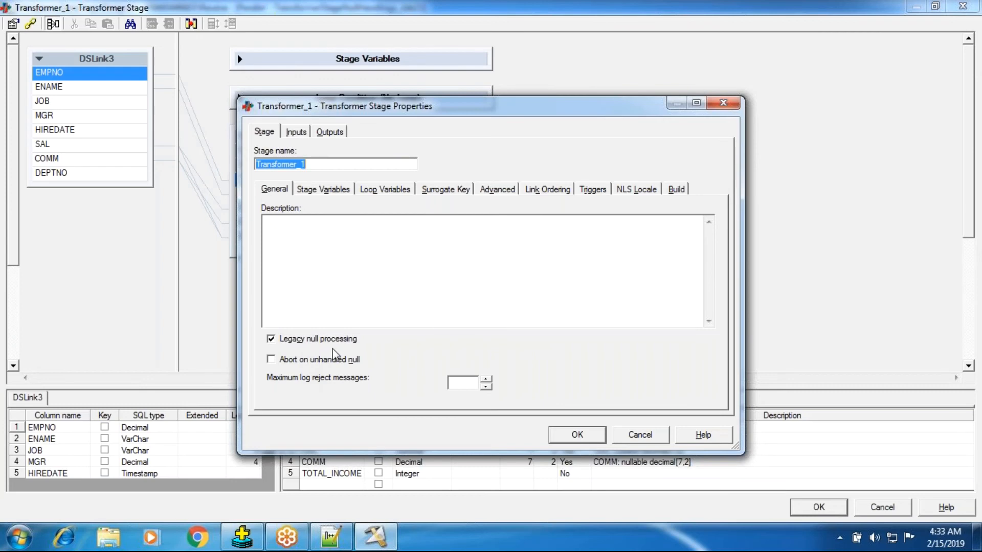
left_click(300, 135)
left_click(315, 189)
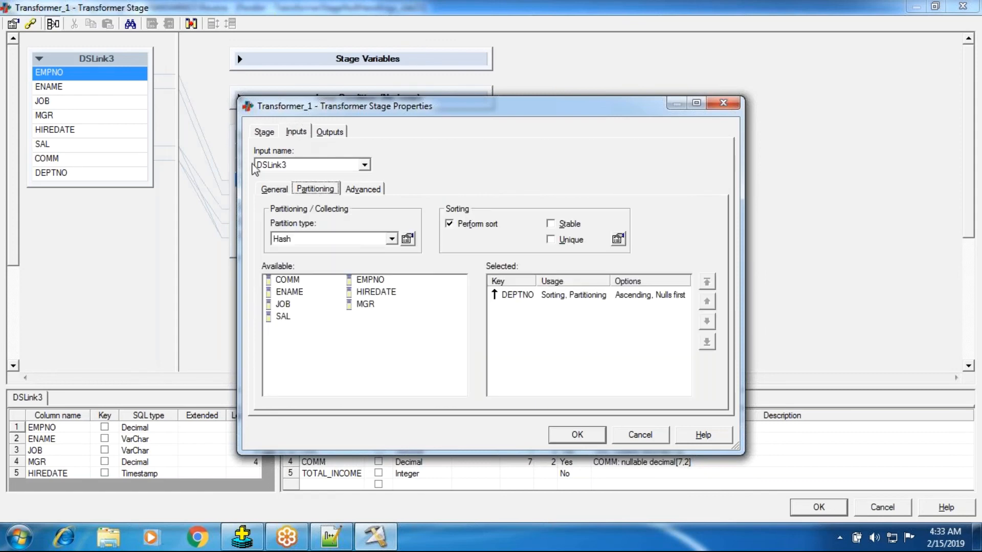
left_click(263, 133)
key("Escape")
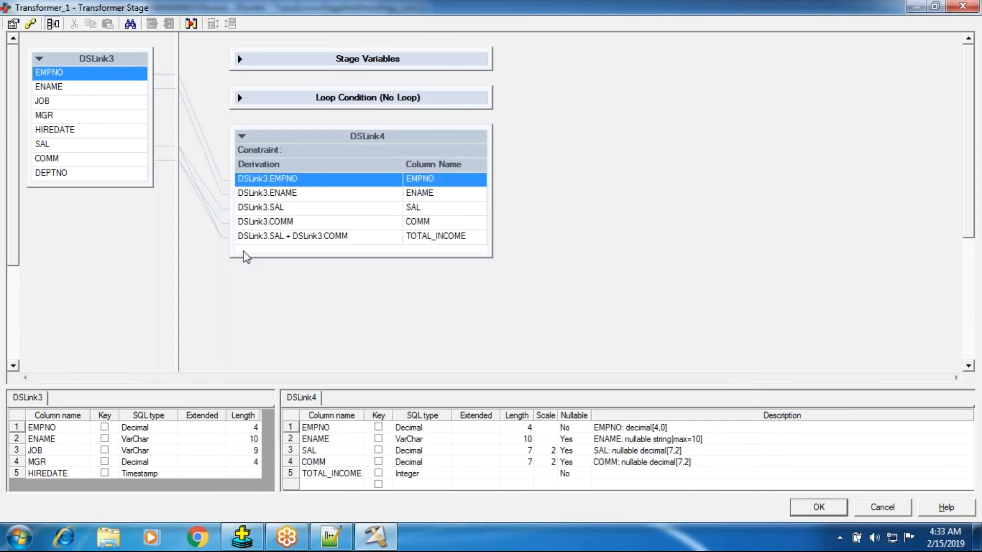
left_click(802, 509)
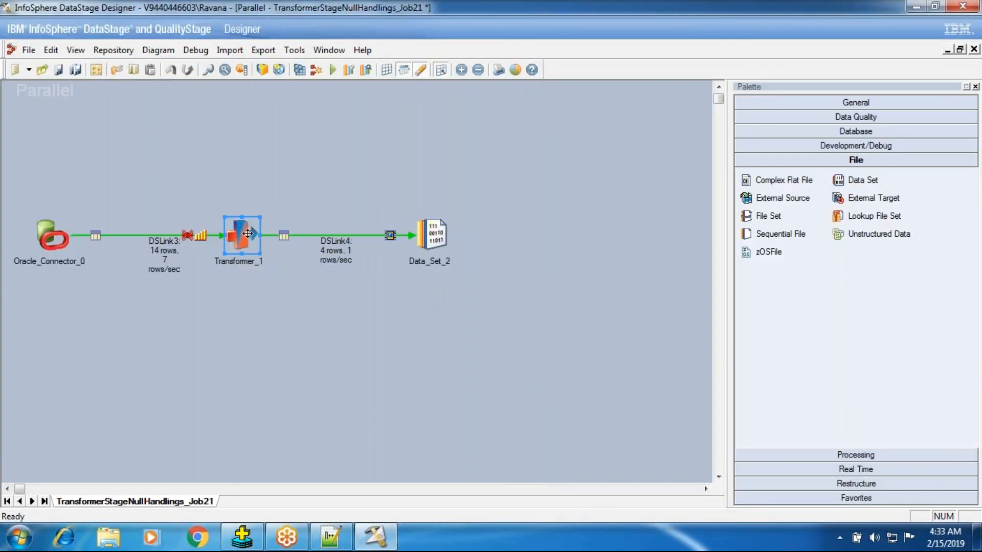
Set the Nullable attribute of the DSLink4 output column TOTAL_INCOME to Yes and accept the Transformer changes.
double_click(248, 233)
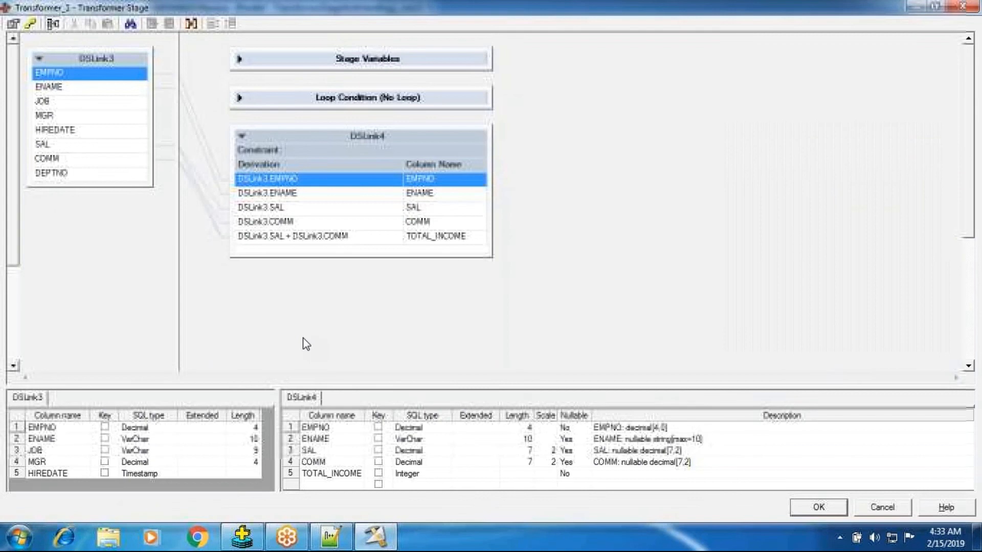
left_click(570, 475)
double_click(572, 475)
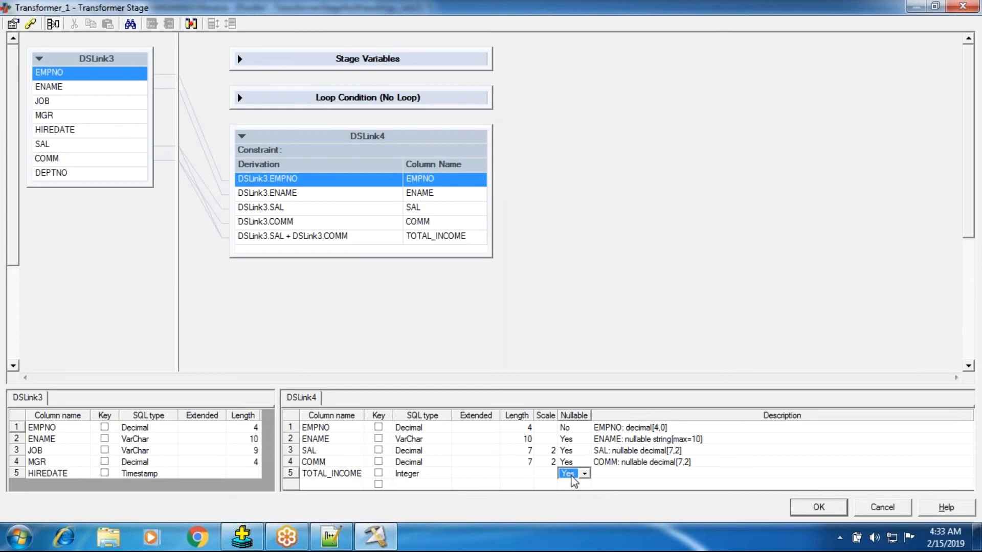
left_click(806, 507)
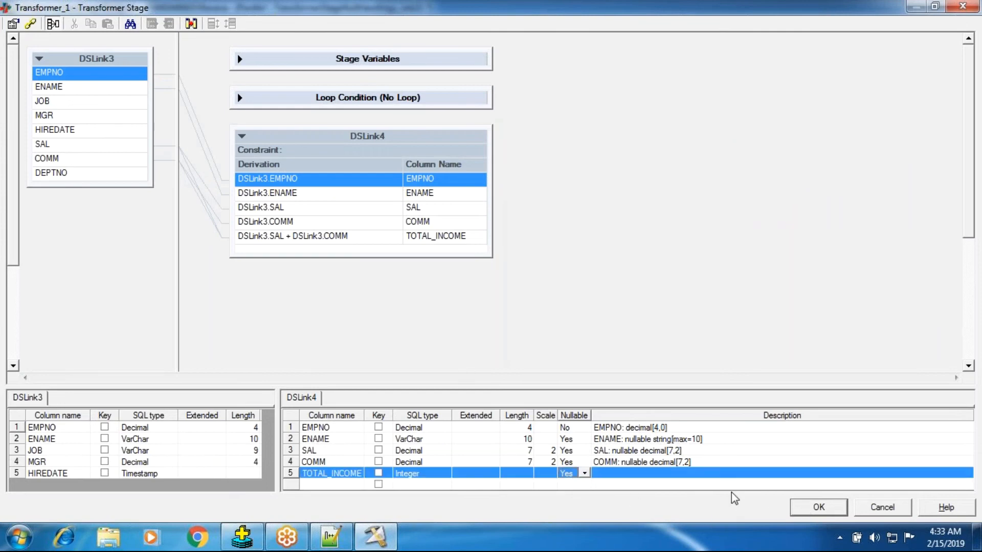
left_click(810, 508)
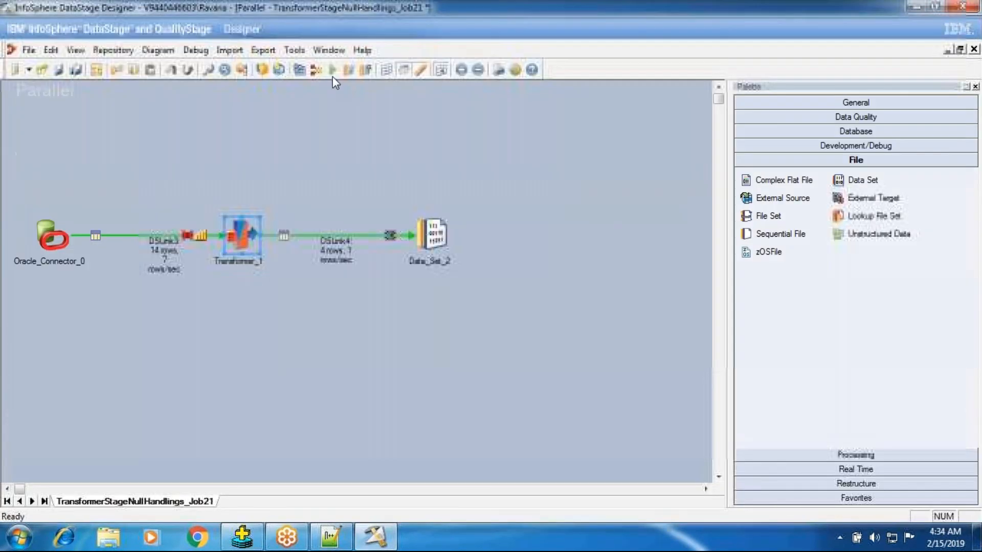
Save and compile the job with TOTAL_INCOME nullable, and run it with the default run options.
left_click(315, 70)
left_click(458, 291)
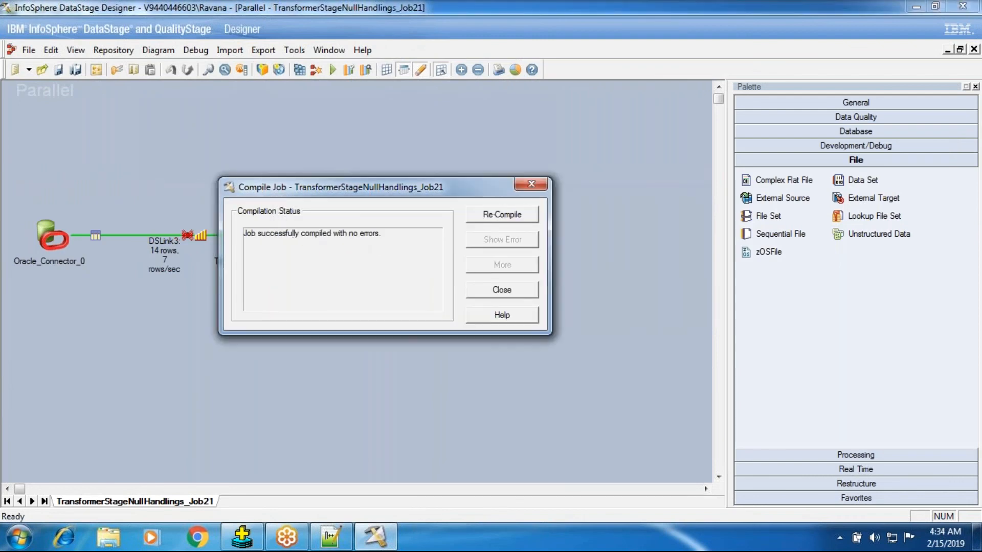
left_click(480, 290)
left_click(333, 70)
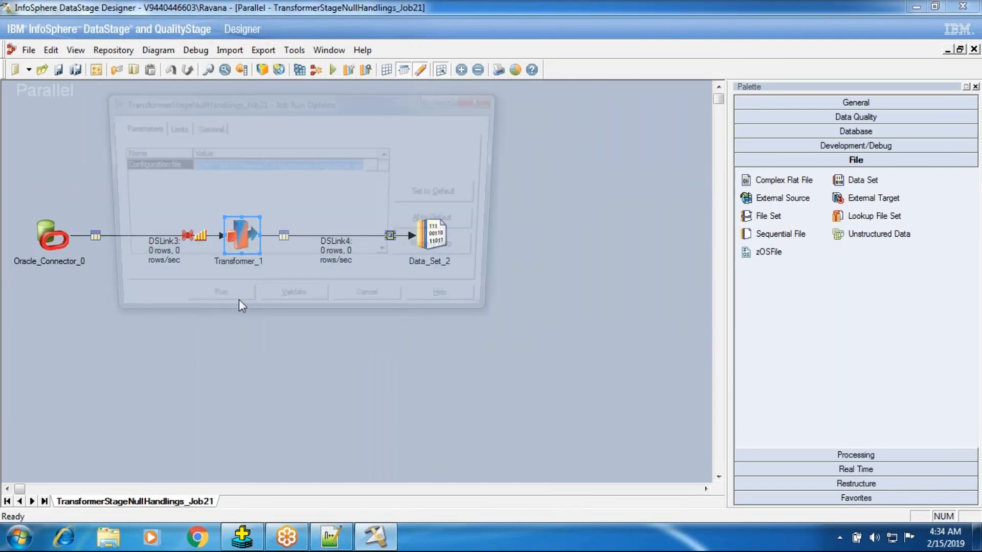
left_click(212, 305)
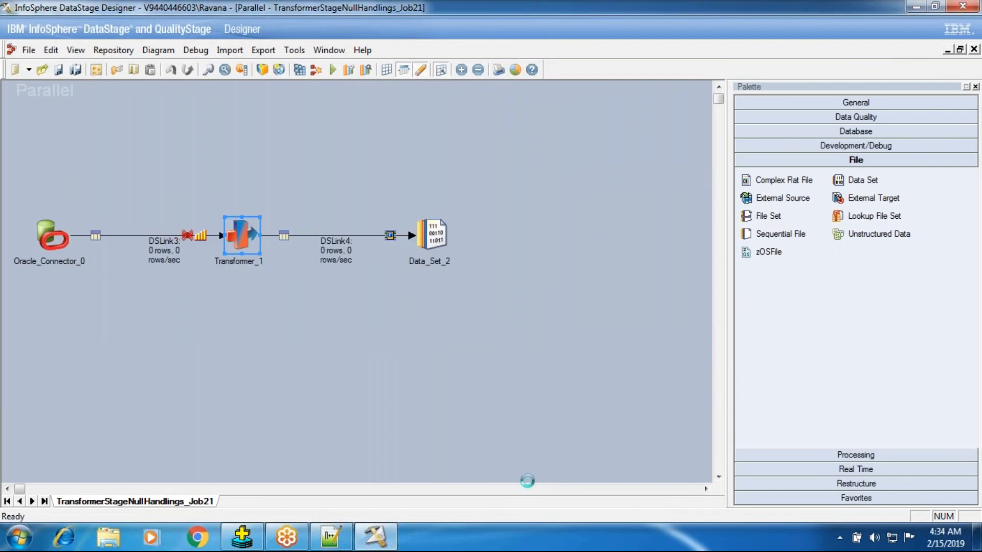
Reopen Transformer_1, enlarge the area listing the DSLink3 and DSLink4 column definitions, and accept the stage.
double_click(240, 211)
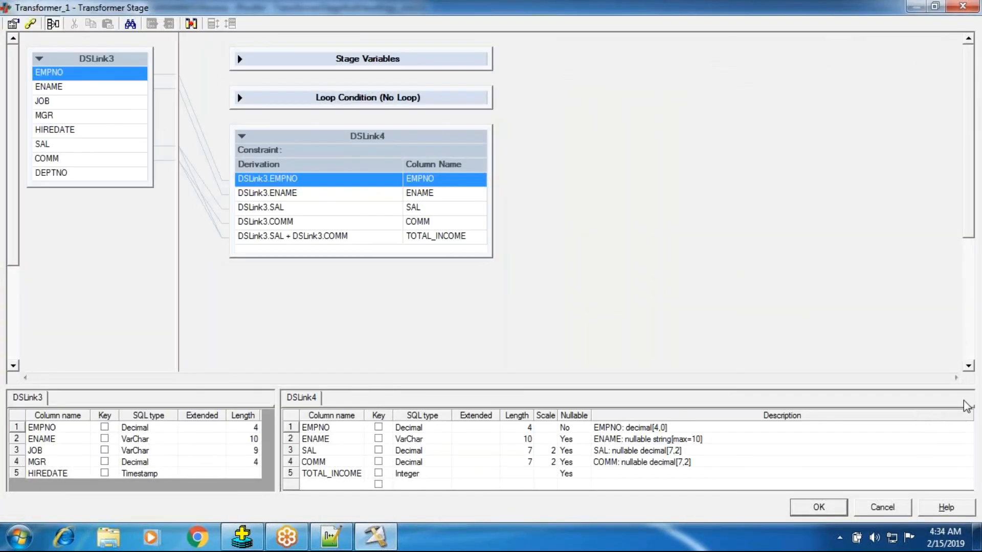
left_click_drag(605, 356, 607, 313)
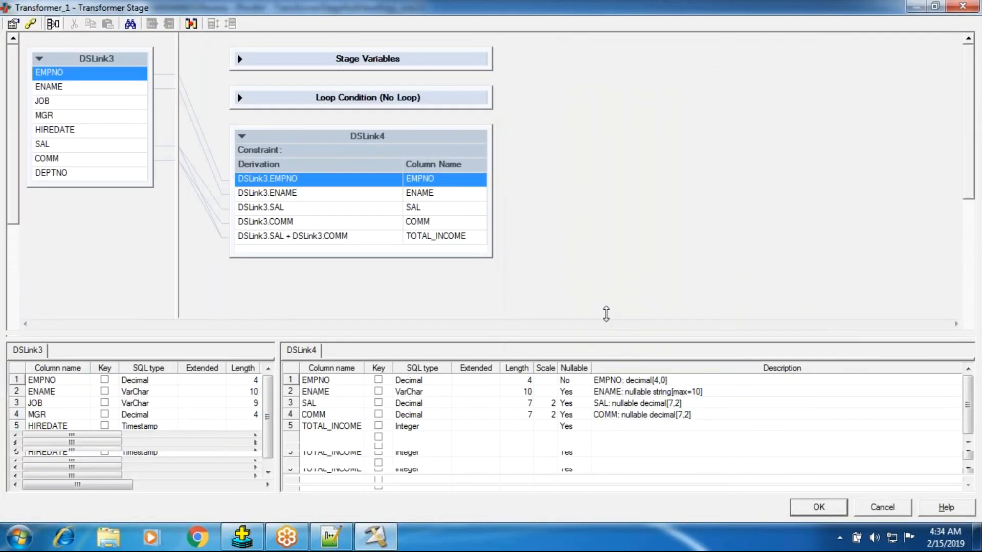
left_click(817, 507)
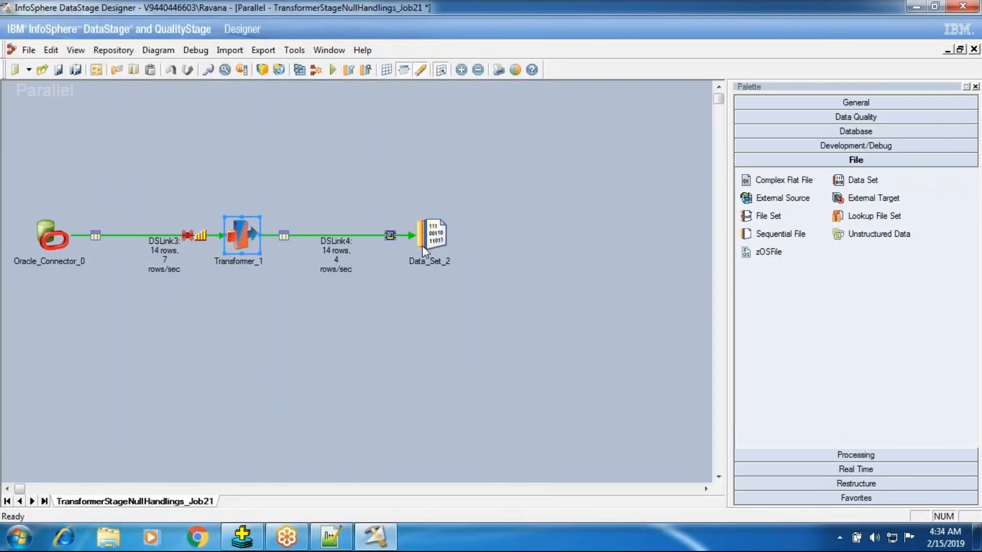
right_click(449, 229)
left_click(477, 273)
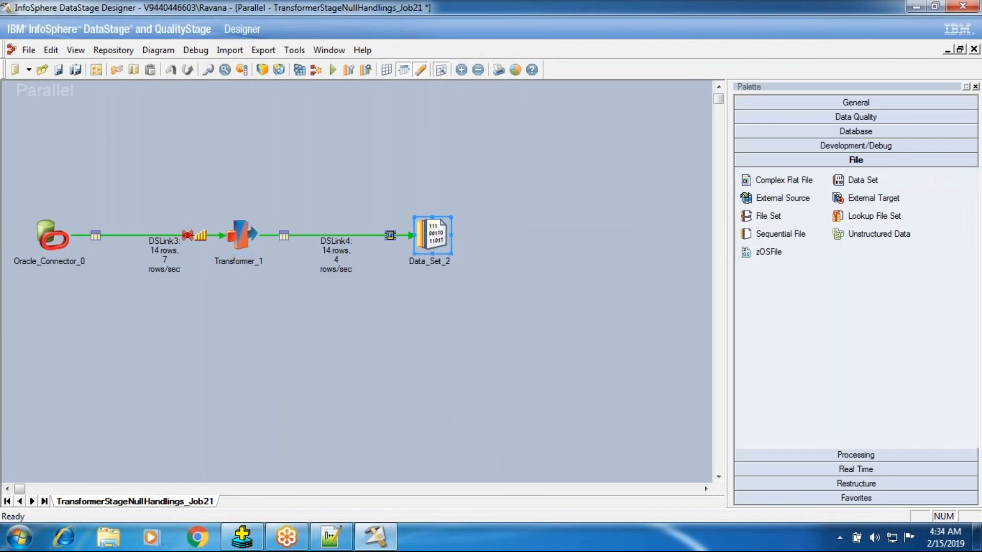
right_click(425, 234)
left_click(378, 301)
Disable Legacy null processing in Transformer_1's stage properties and accept the Transformer changes.
double_click(248, 236)
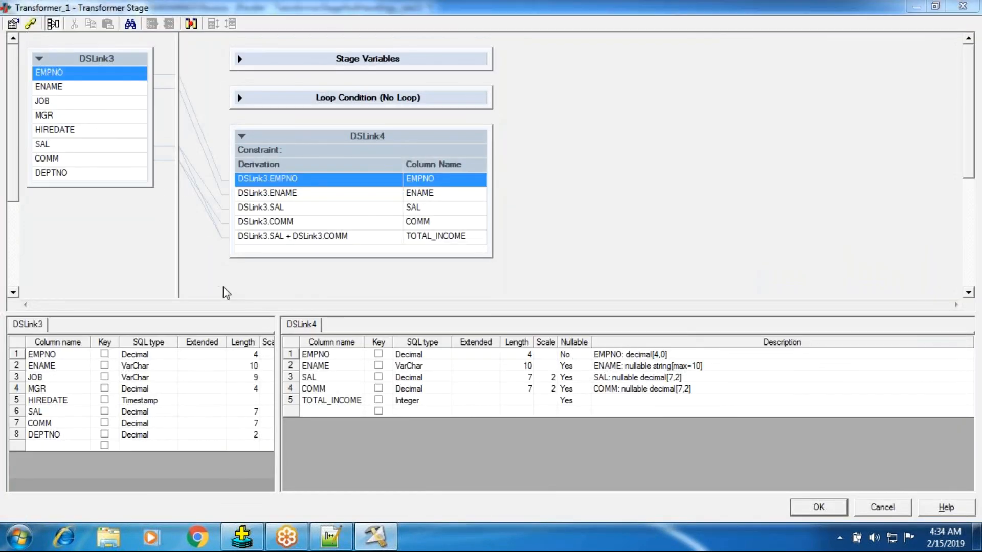
left_click(285, 339)
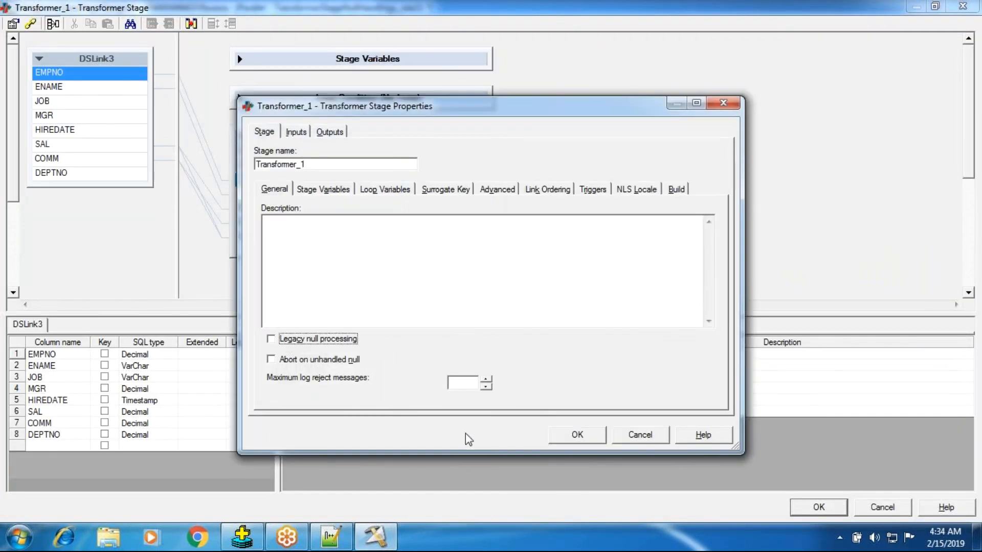
left_click(563, 435)
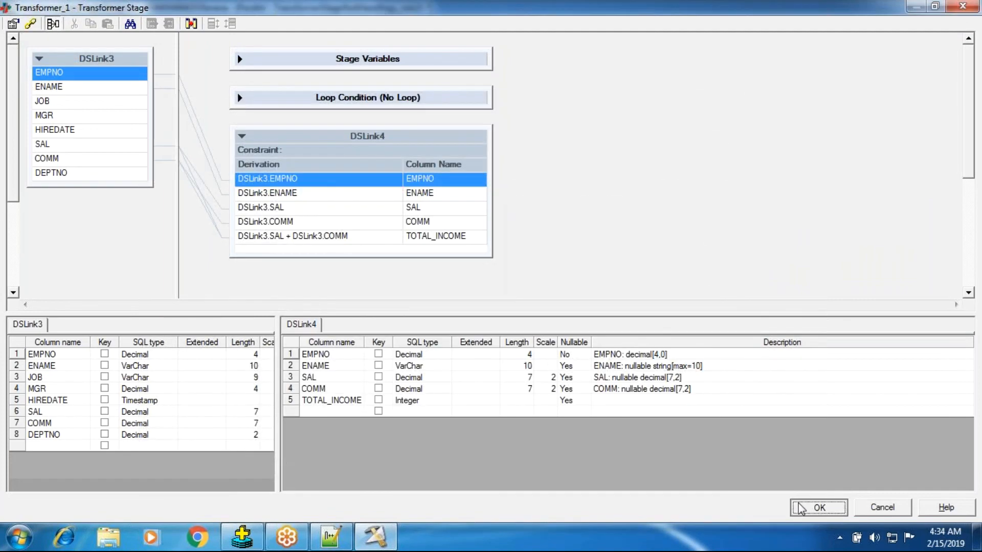
left_click(818, 507)
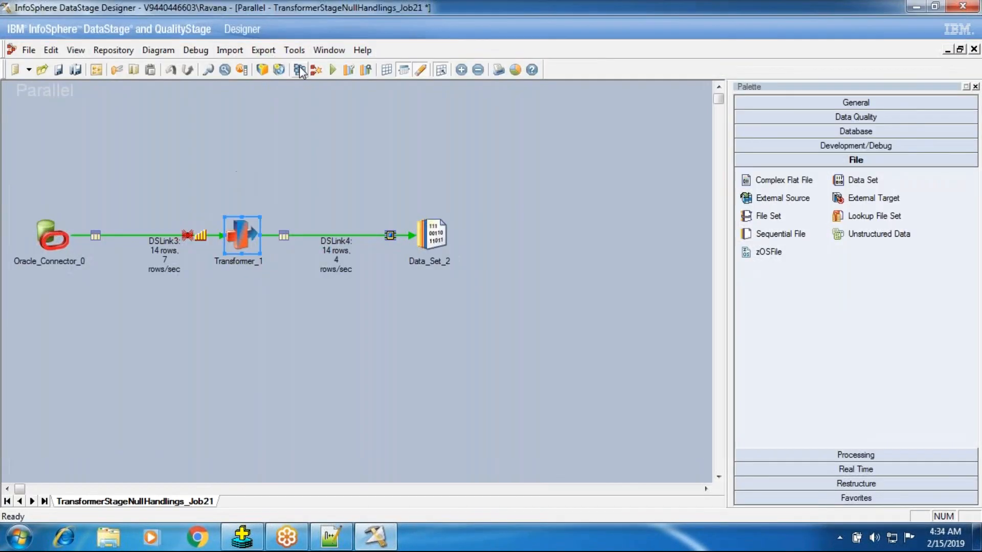
Save and compile TransformerStageNullHandlings_Job21 with legacy null processing disabled, and run it with the default run options.
left_click(300, 70)
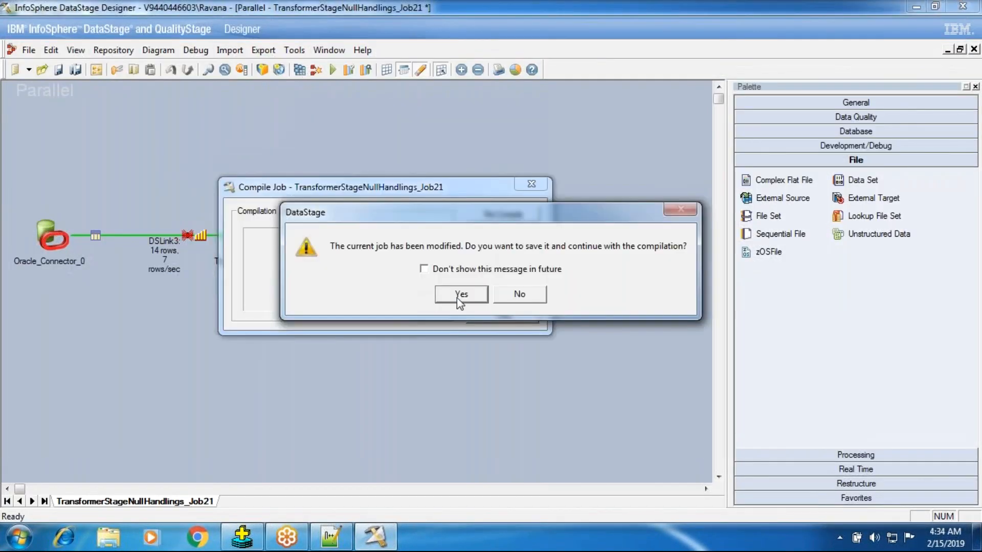
left_click(456, 298)
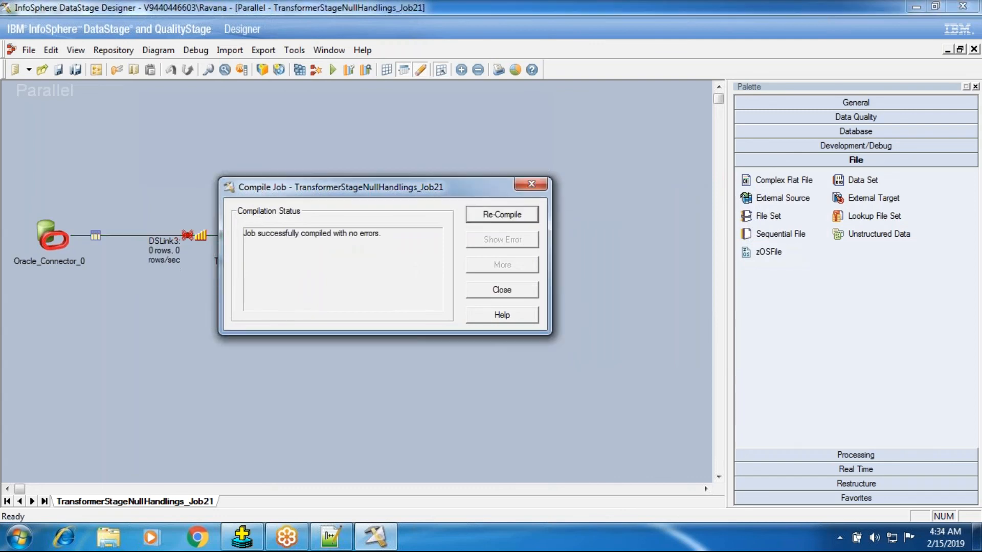
left_click(481, 291)
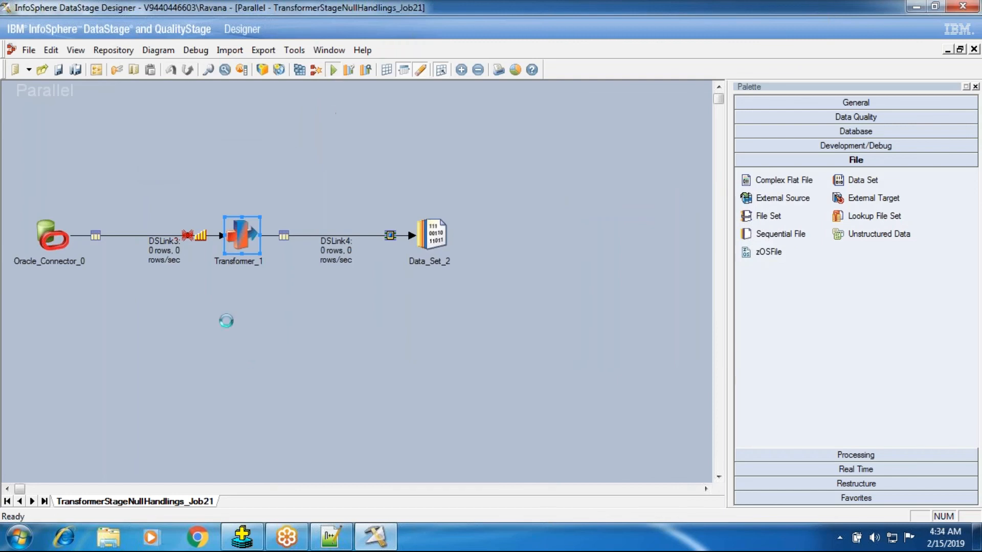
left_click(185, 299)
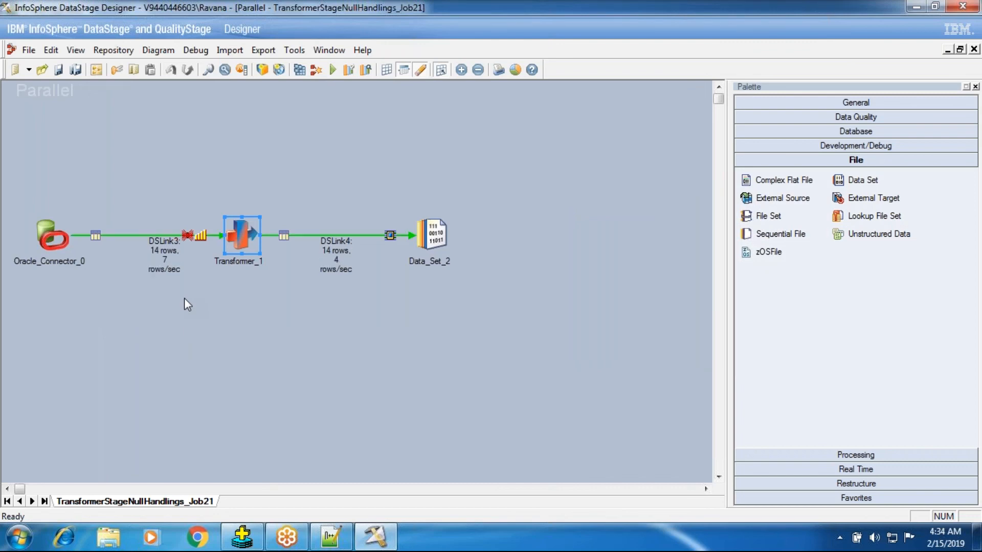
Check the TOTAL_INCOME column definition in Transformer_1 and close the Transformer editor.
double_click(241, 235)
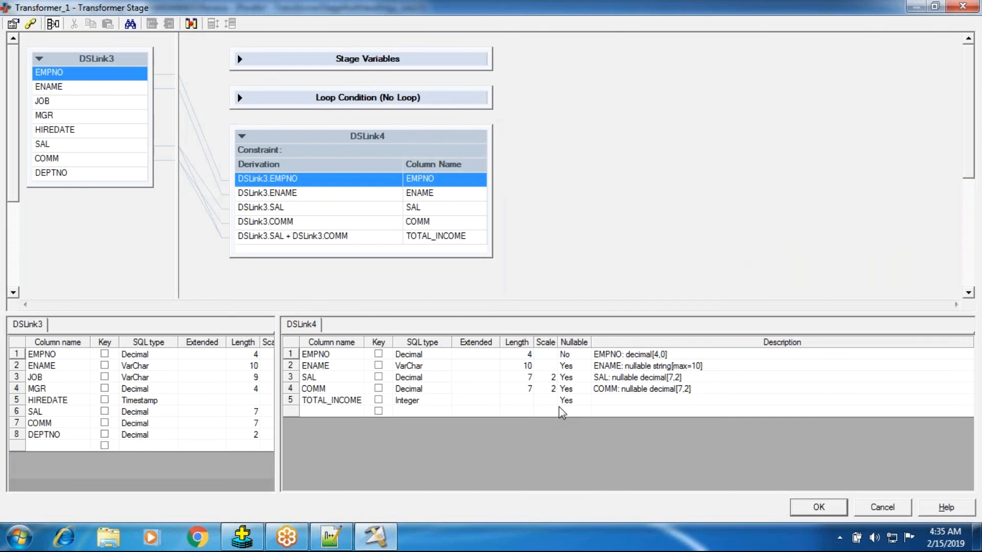
left_click(353, 404)
left_click(823, 517)
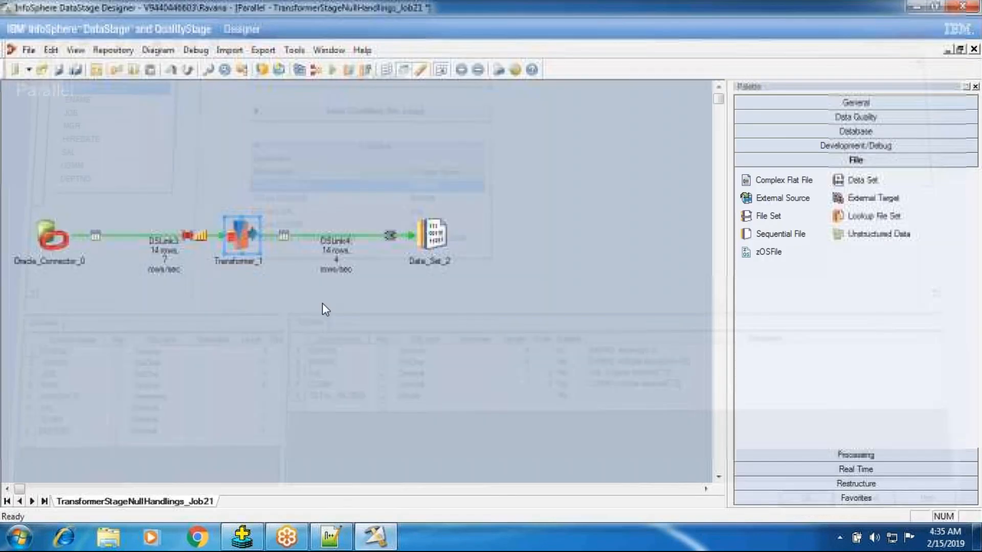
View the DSLink4 data of Data_Set_2 with the default options to examine how null COMM values affect TOTAL_INCOME.
right_click(408, 215)
left_click(438, 247)
key("Return")
key("Return")
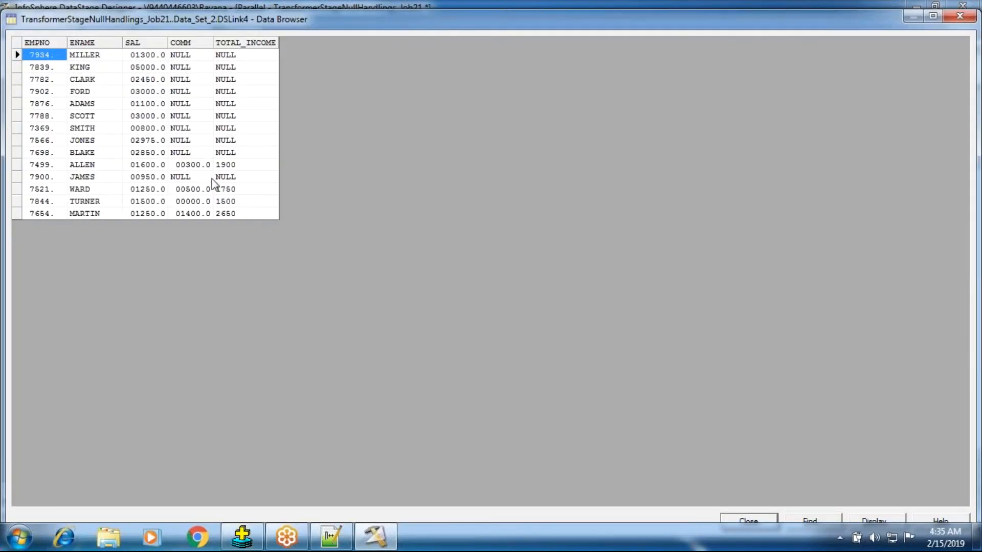
Examine the TOTAL_INCOME values in the Data_Set_2 output for the rows with a null COMM.
left_click(207, 178)
left_click(223, 180)
left_click(232, 152)
left_click_drag(230, 144, 226, 67)
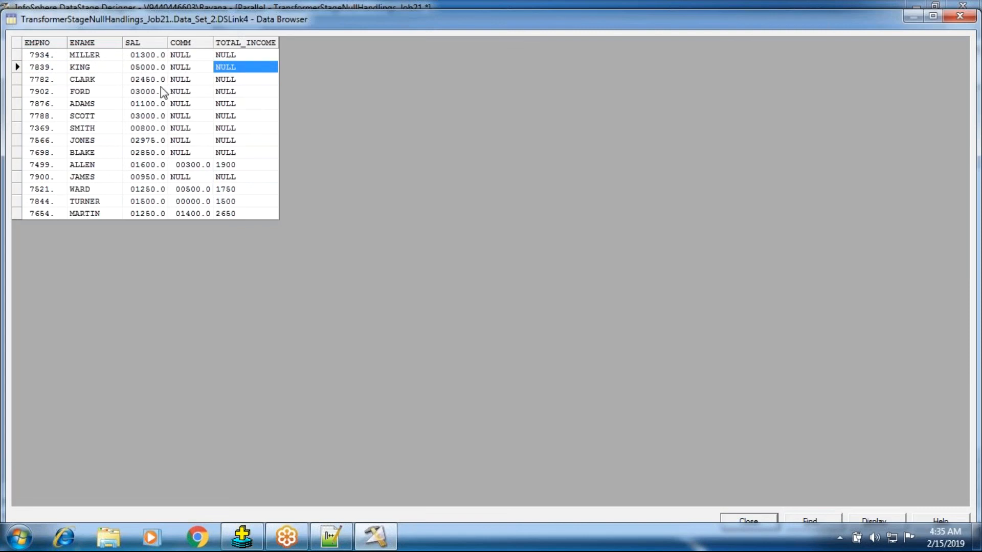
left_click(236, 56)
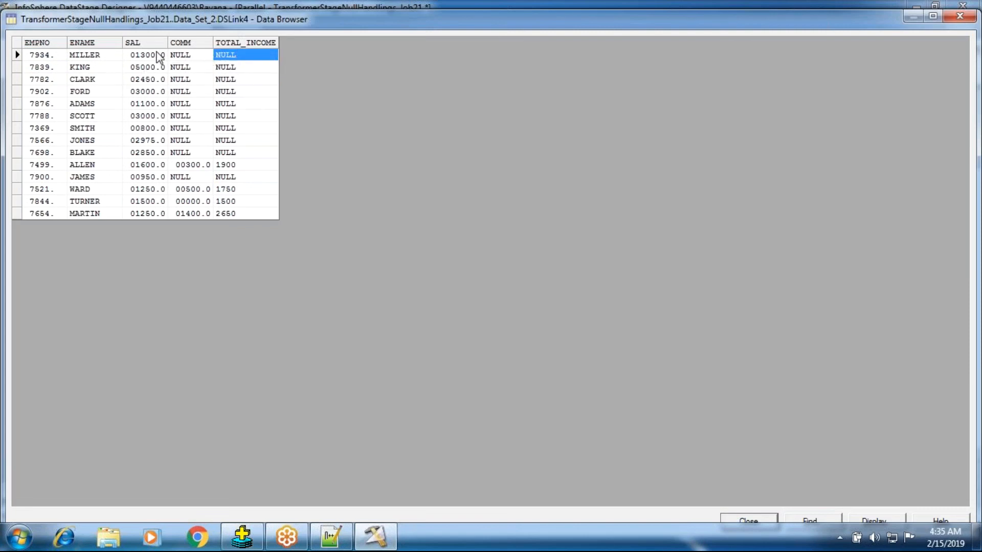
Compare SAL, COMM and TOTAL_INCOME in the first two rows of the DSLink4 data and close the Data Browser.
left_click(156, 59)
left_click(238, 57)
left_click(179, 67)
left_click(183, 55)
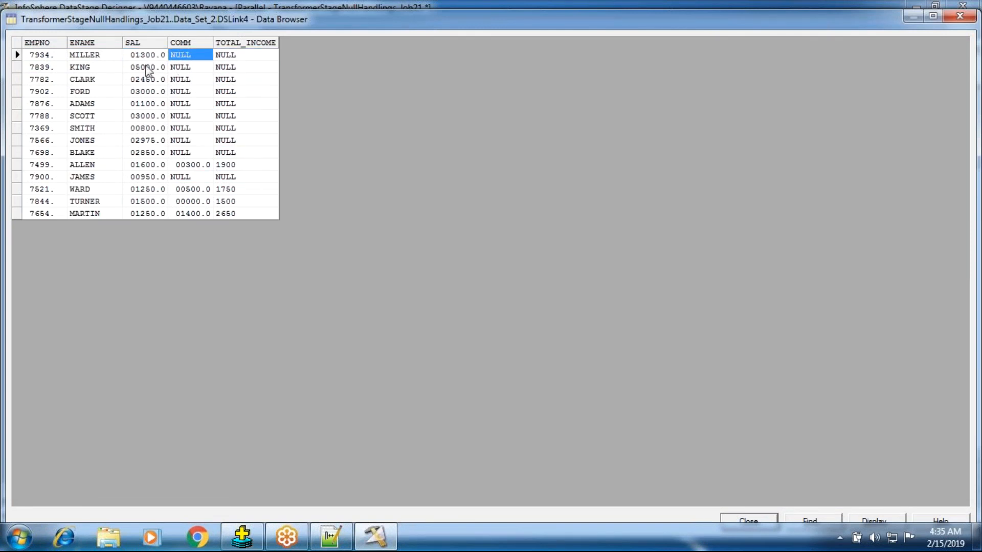
left_click(136, 55)
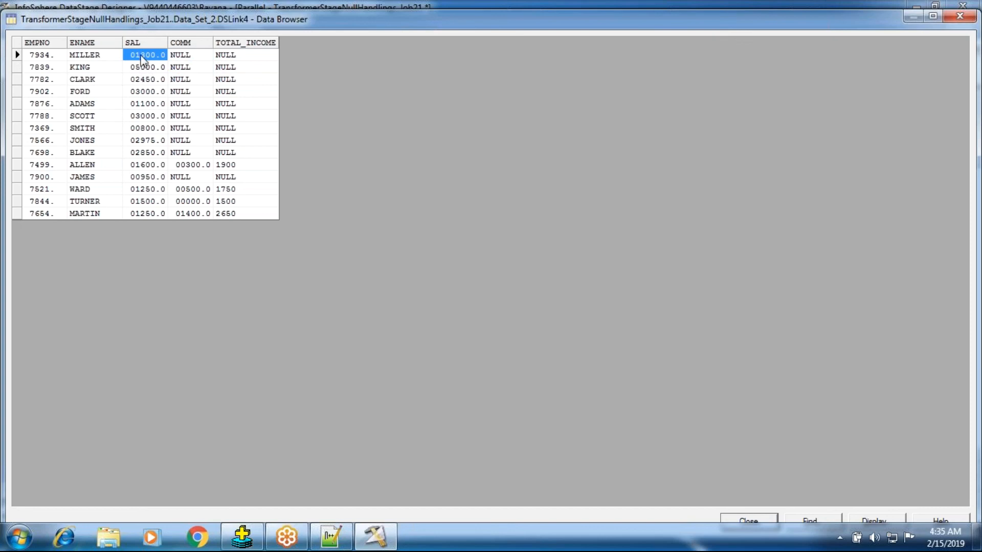
left_click(231, 55)
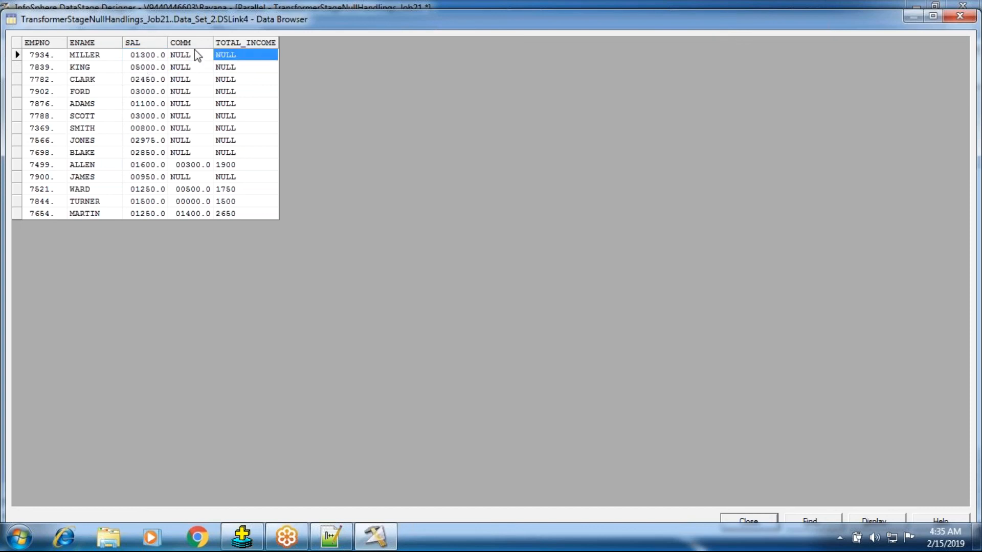
left_click(150, 56)
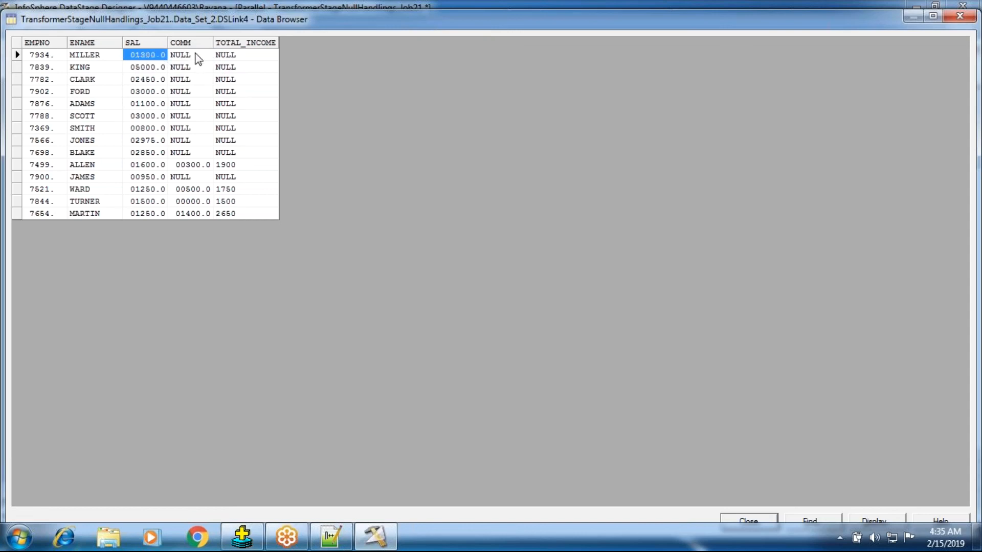
left_click(230, 64)
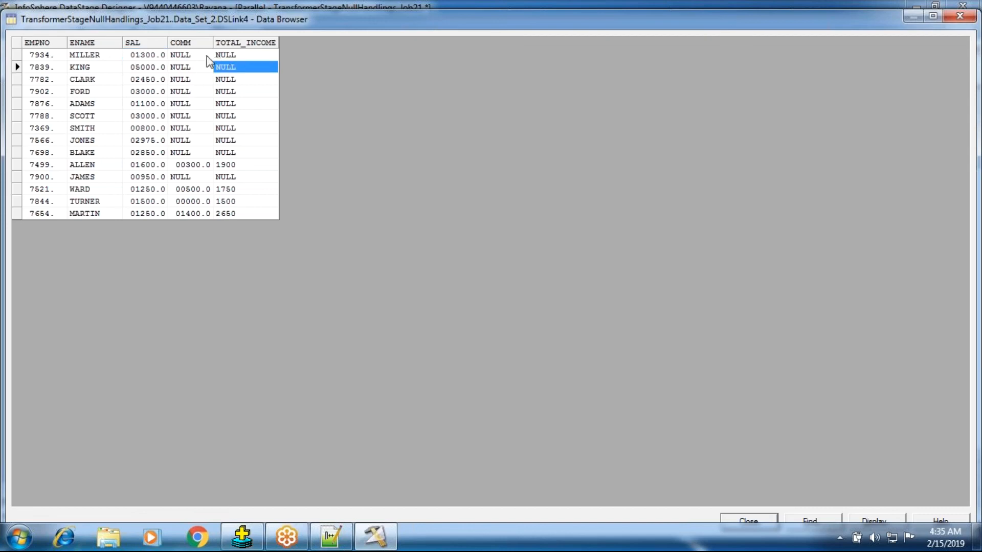
left_click(150, 55)
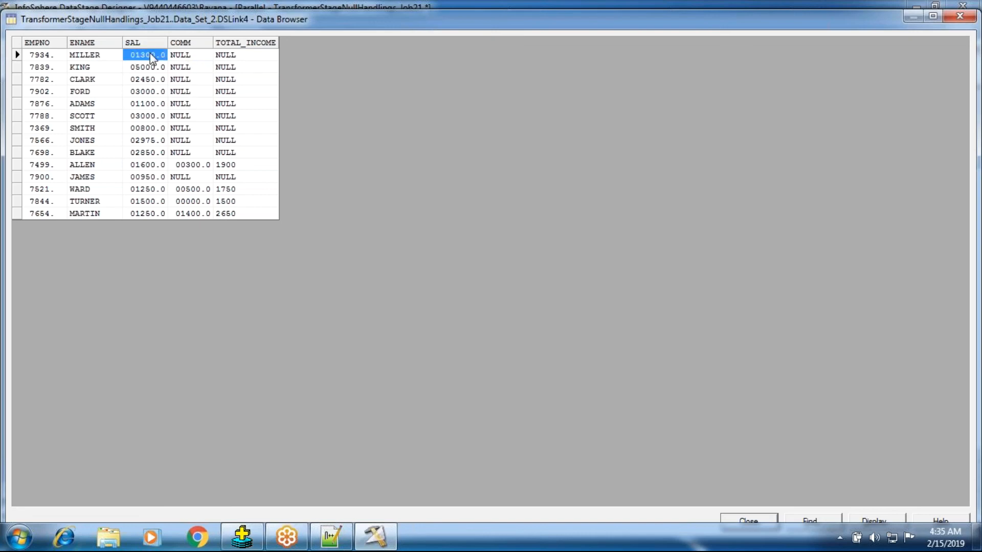
left_click(225, 55)
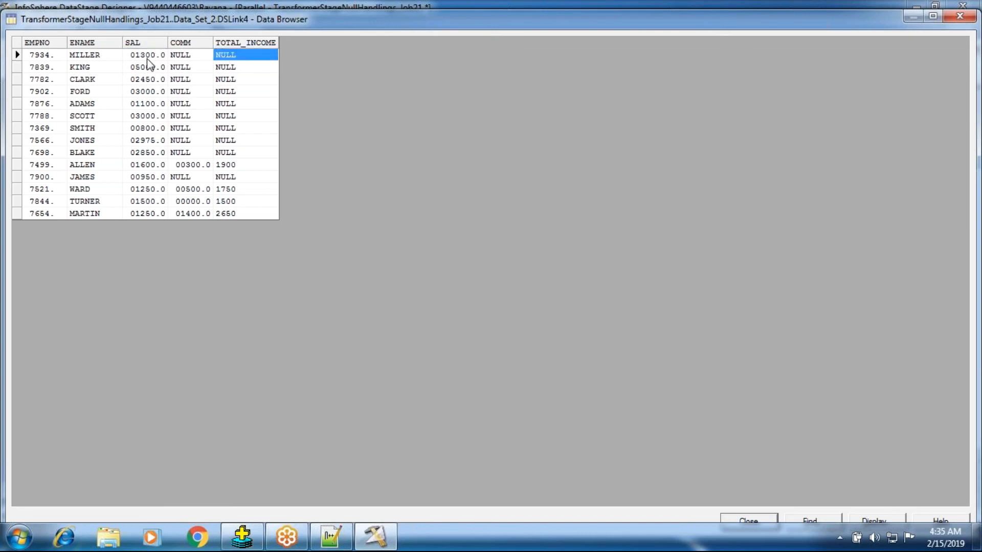
left_click(147, 57)
left_click(220, 58)
left_click(180, 67)
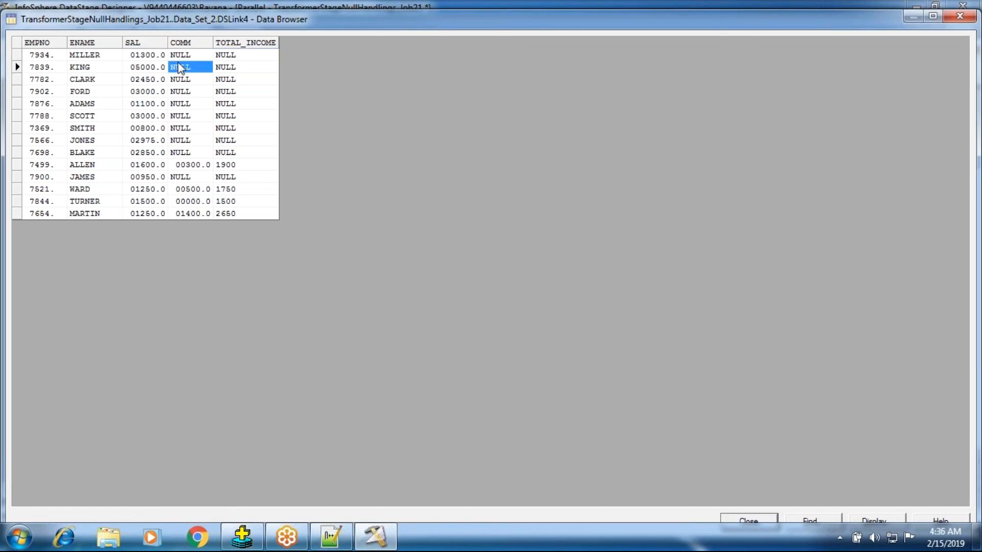
left_click(151, 56)
left_click(229, 61)
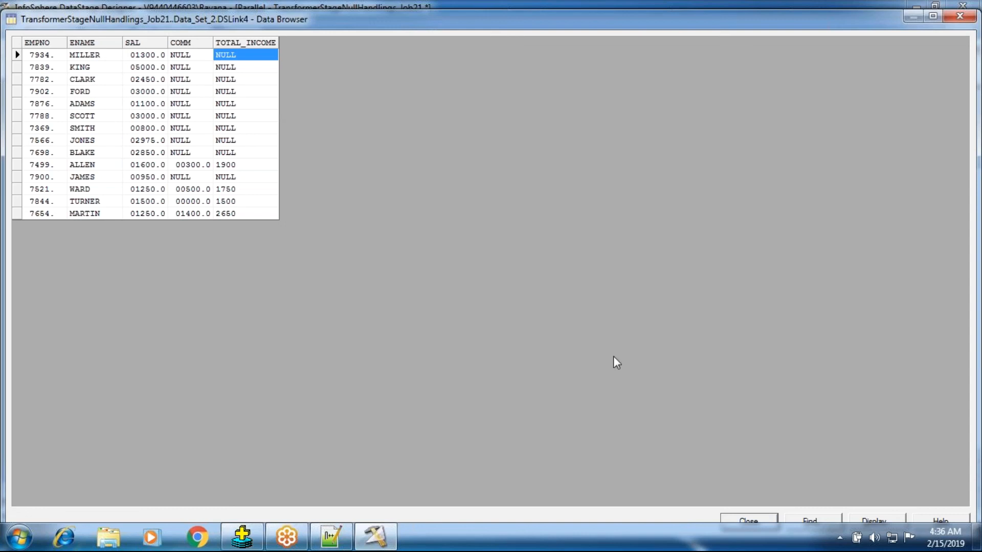
left_click(747, 521)
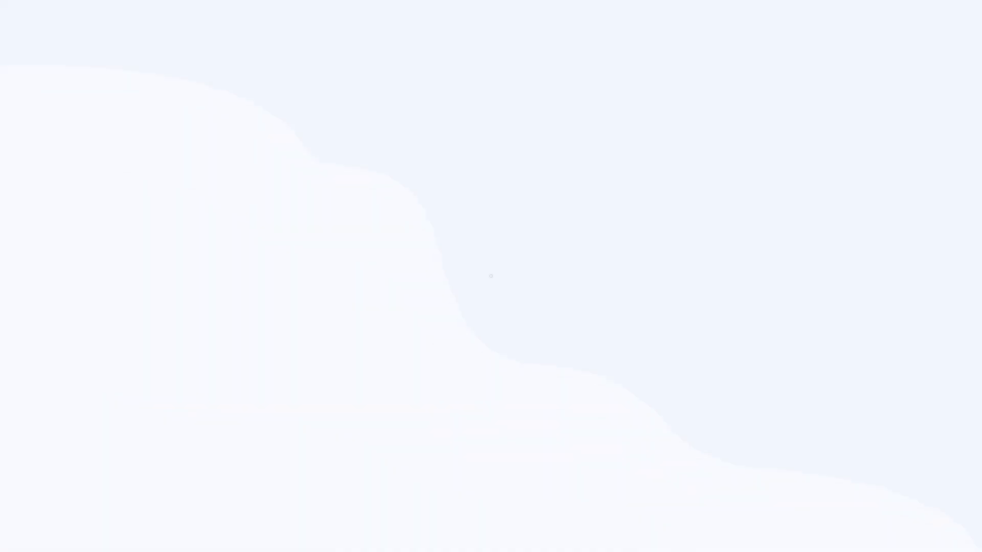